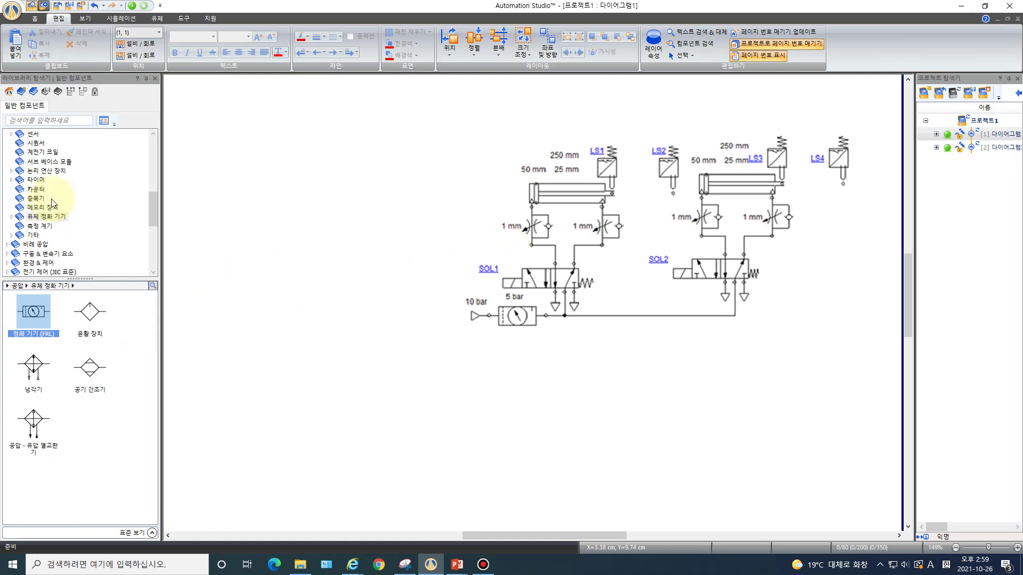
Place a pneumatic pressure source, an exhaust and a double-acting cylinder from the pneumatic library in the diagram's empty area
{"action": "scroll", "coordinate": [53, 184], "scroll_direction": "up", "scroll_amount": 5}
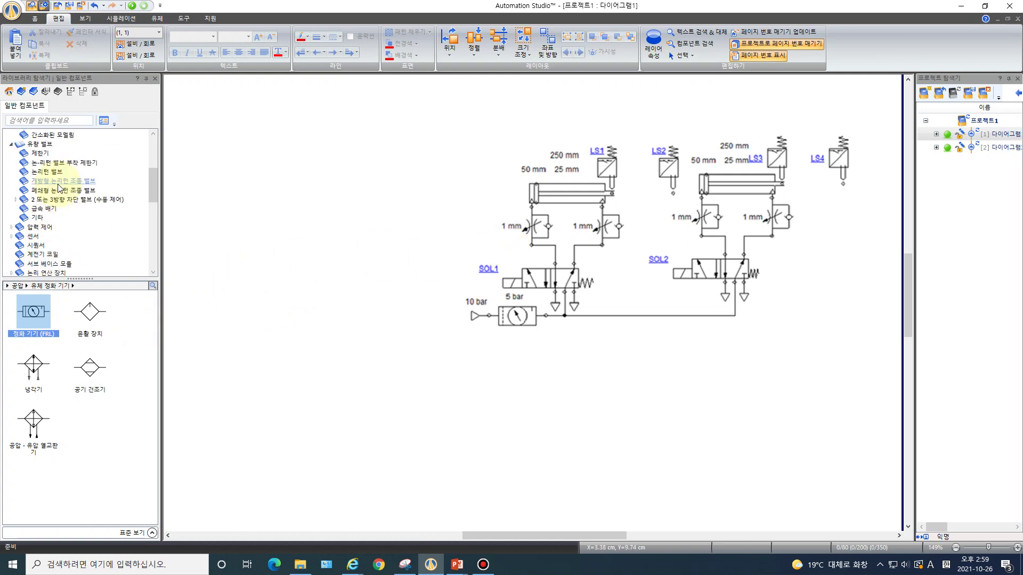
{"action": "scroll", "coordinate": [32, 149], "scroll_direction": "up", "scroll_amount": 3}
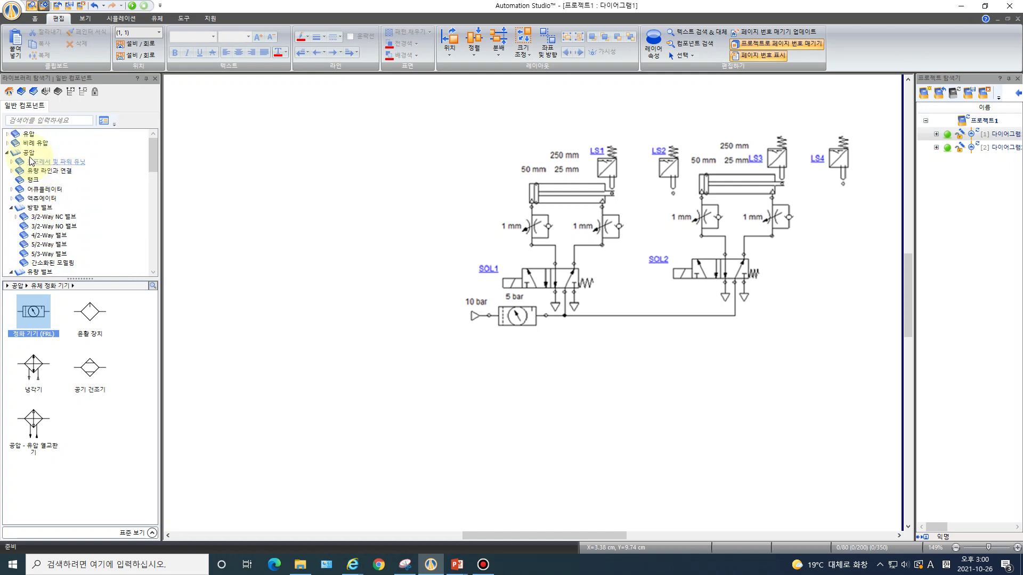
{"action": "left_click", "coordinate": [28, 154]}
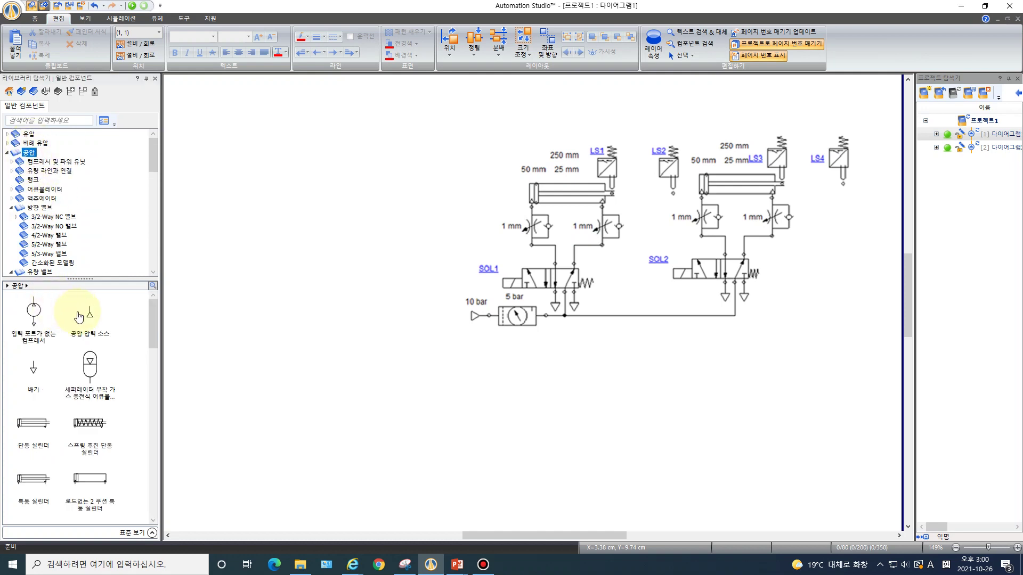
{"action": "left_click_drag", "start_coordinate": [90, 319], "coordinate": [305, 408]}
{"action": "left_click_drag", "start_coordinate": [39, 375], "coordinate": [407, 410]}
{"action": "left_click_drag", "start_coordinate": [57, 479], "coordinate": [352, 195]}
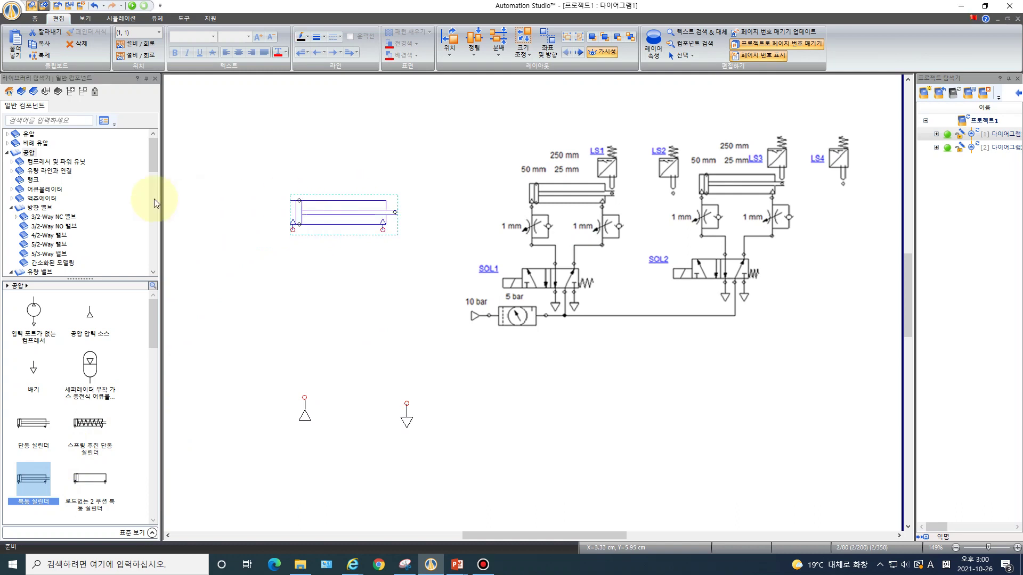
Add a horizontally flipped variable throttle valve with check valve under the cylinder's left port and copy it to the right port
{"action": "scroll", "coordinate": [65, 265], "scroll_direction": "down", "scroll_amount": 1}
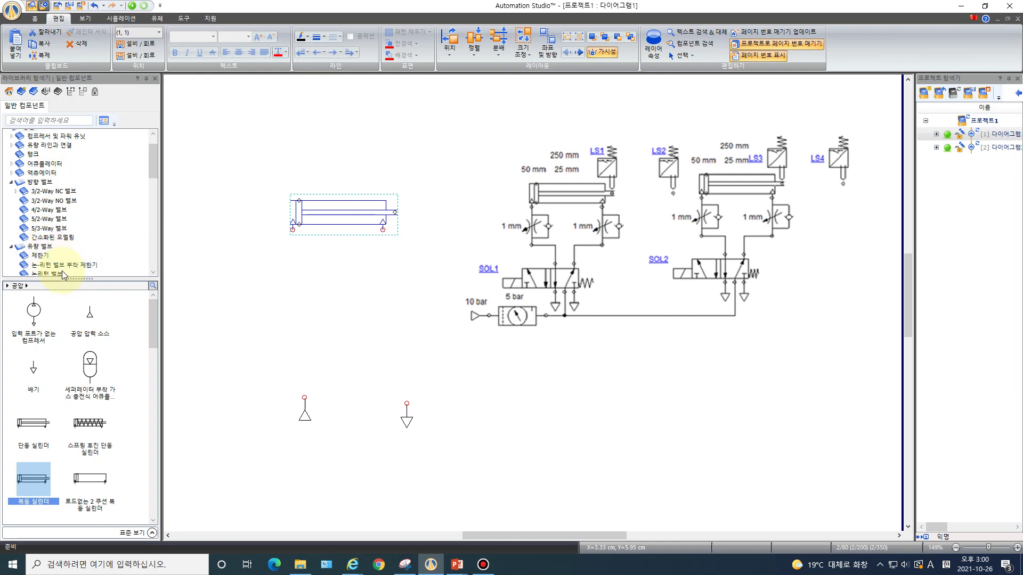
{"action": "left_click", "coordinate": [66, 265]}
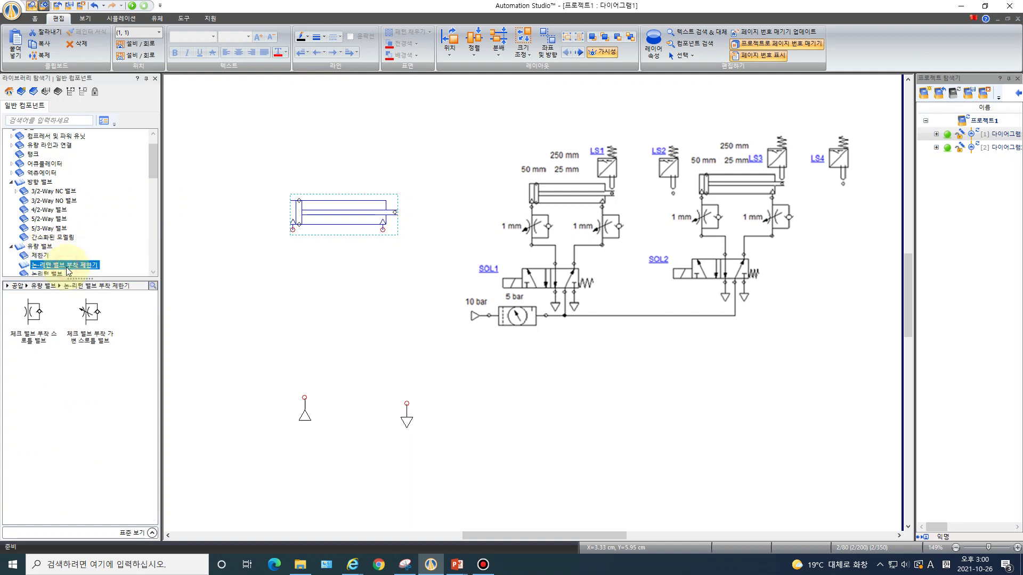
{"action": "left_click_drag", "start_coordinate": [88, 319], "coordinate": [308, 313]}
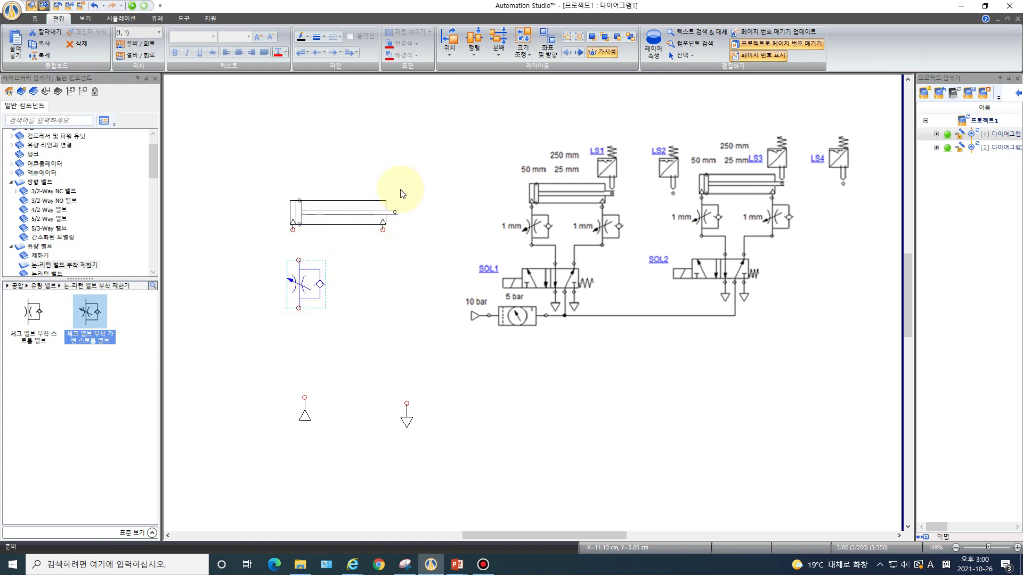
{"action": "left_click", "coordinate": [452, 57]}
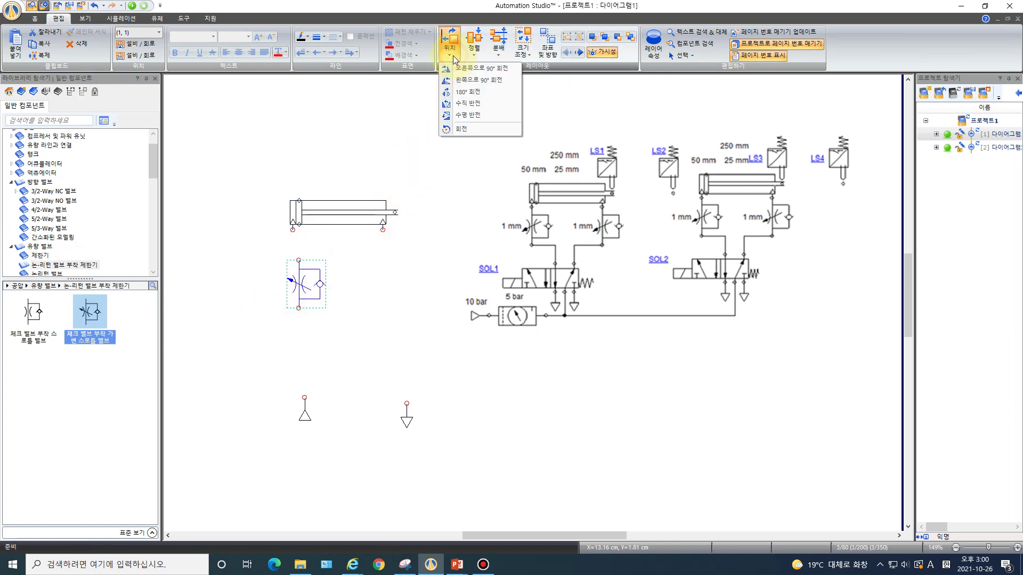
{"action": "left_click", "coordinate": [479, 114]}
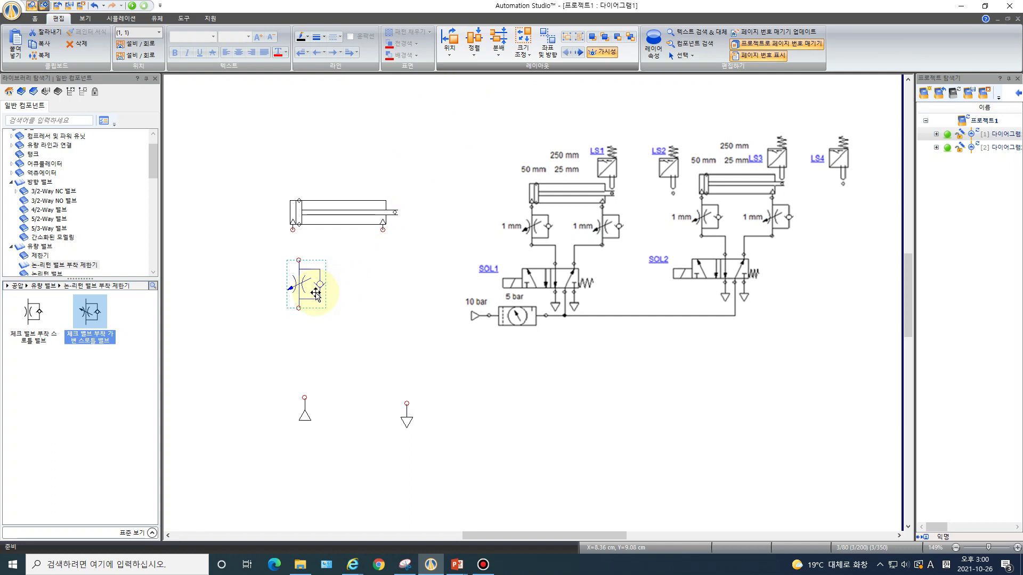
{"action": "left_click_drag", "start_coordinate": [321, 275], "coordinate": [319, 270]}
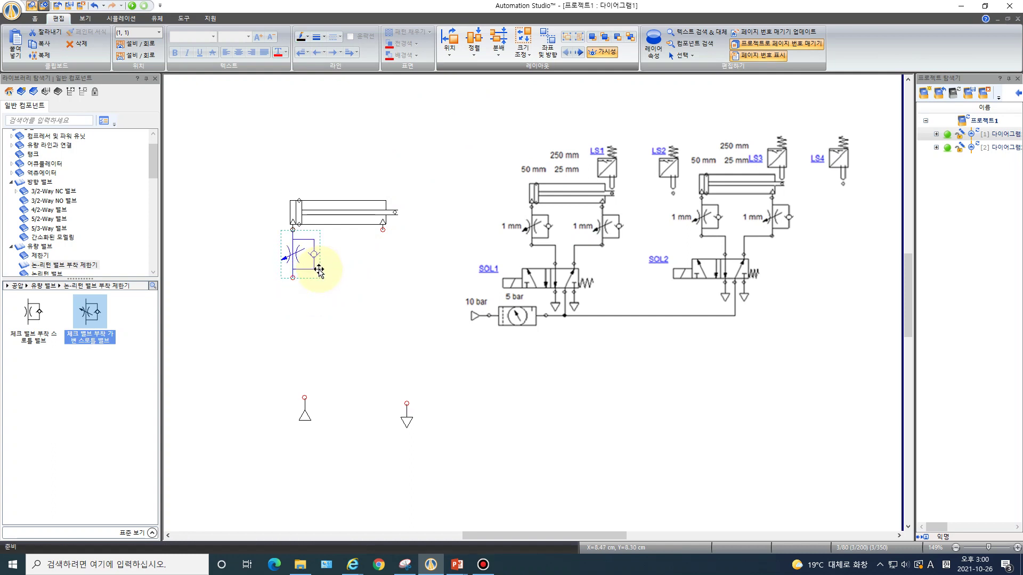
{"action": "left_click_drag", "start_coordinate": [307, 254], "coordinate": [400, 258]}
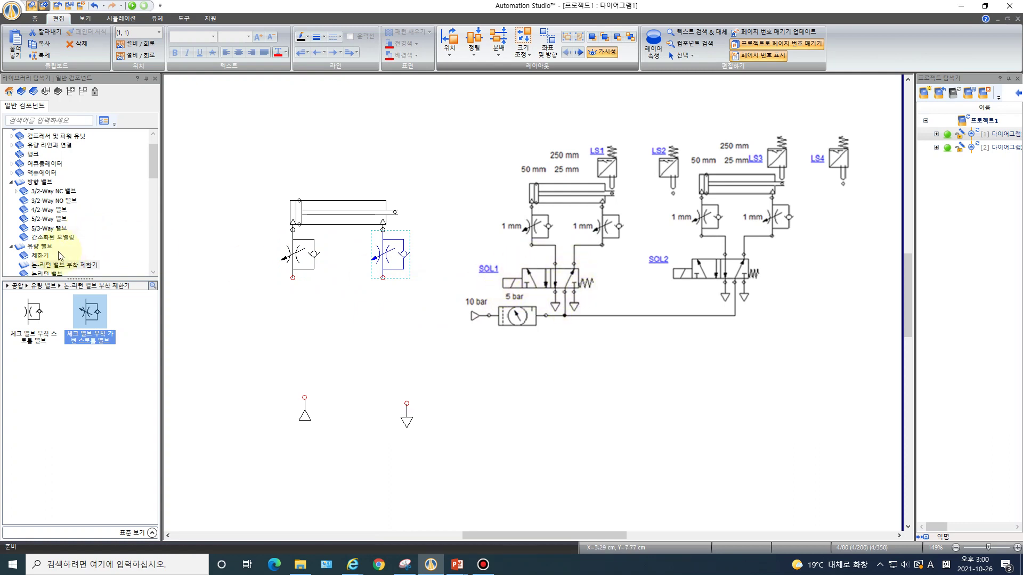
Place a solenoid-operated, spring-return 5/2-way valve below the two throttle valves
{"action": "left_click", "coordinate": [53, 220]}
{"action": "left_click_drag", "start_coordinate": [33, 313], "coordinate": [333, 306]}
{"action": "left_click", "coordinate": [494, 395]}
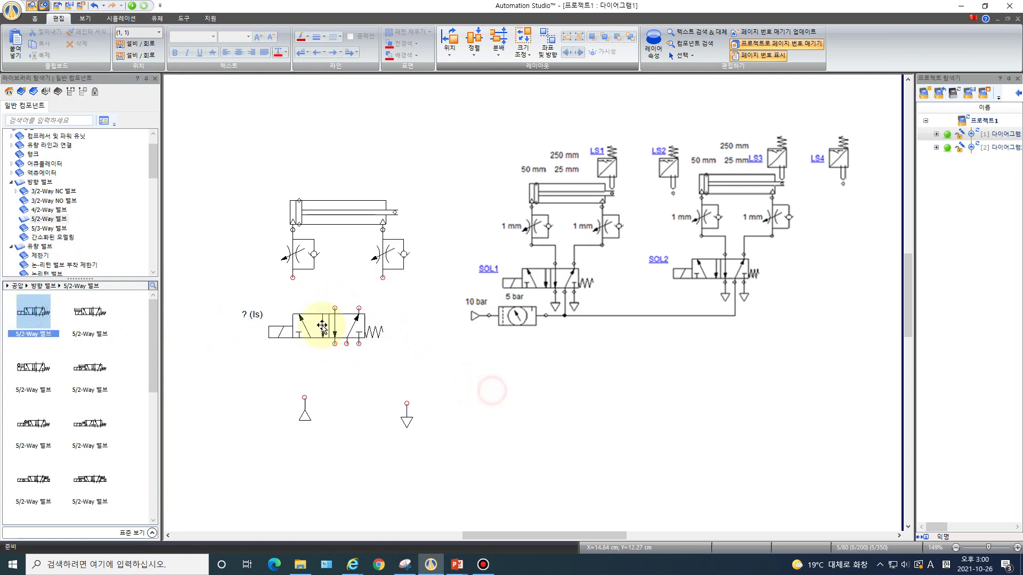
Connect both throttle valves to the 5/2-way valve's upper ports and attach an exhaust to each of its outer lower ports
{"action": "left_click", "coordinate": [334, 277]}
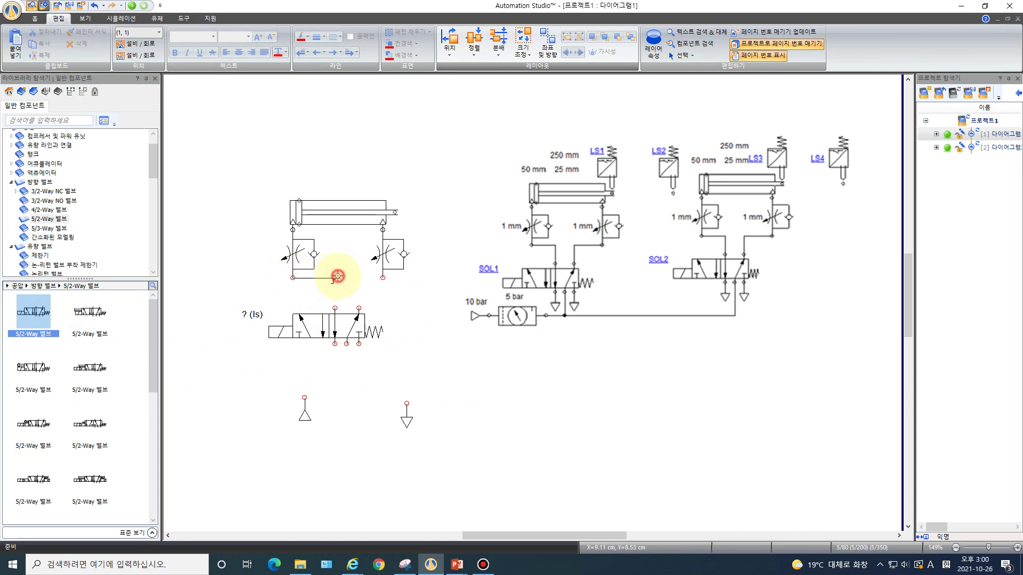
{"action": "left_click", "coordinate": [335, 308]}
{"action": "left_click", "coordinate": [383, 278]}
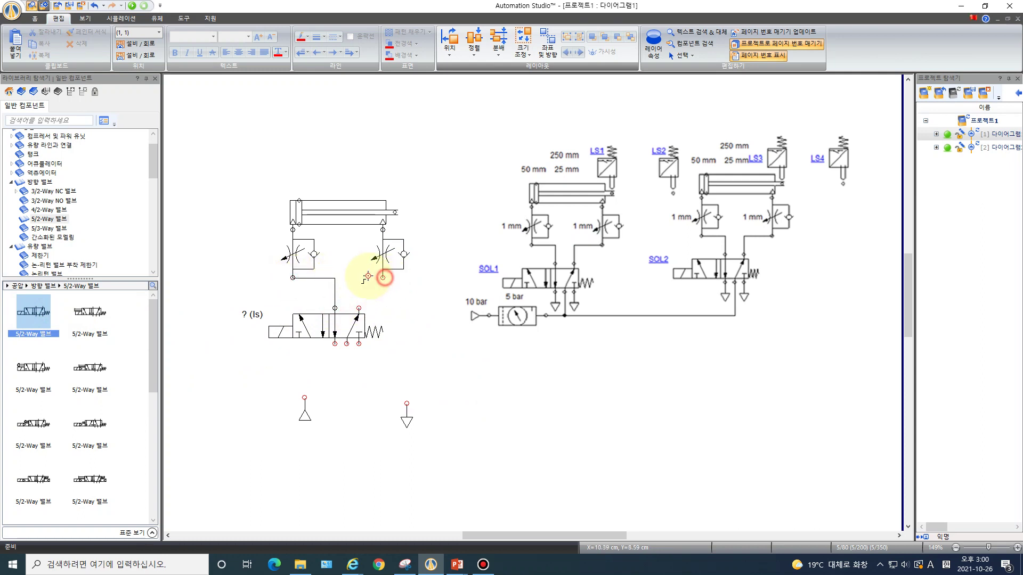
{"action": "left_click", "coordinate": [358, 274]}
{"action": "left_click", "coordinate": [359, 304]}
{"action": "left_click", "coordinate": [359, 308]}
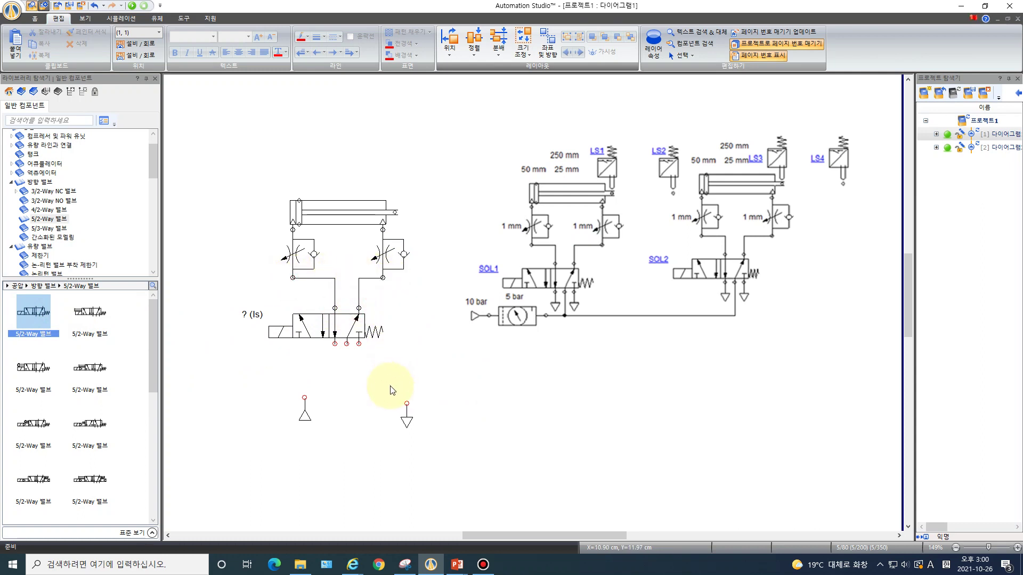
{"action": "left_click_drag", "start_coordinate": [407, 423], "coordinate": [363, 371]}
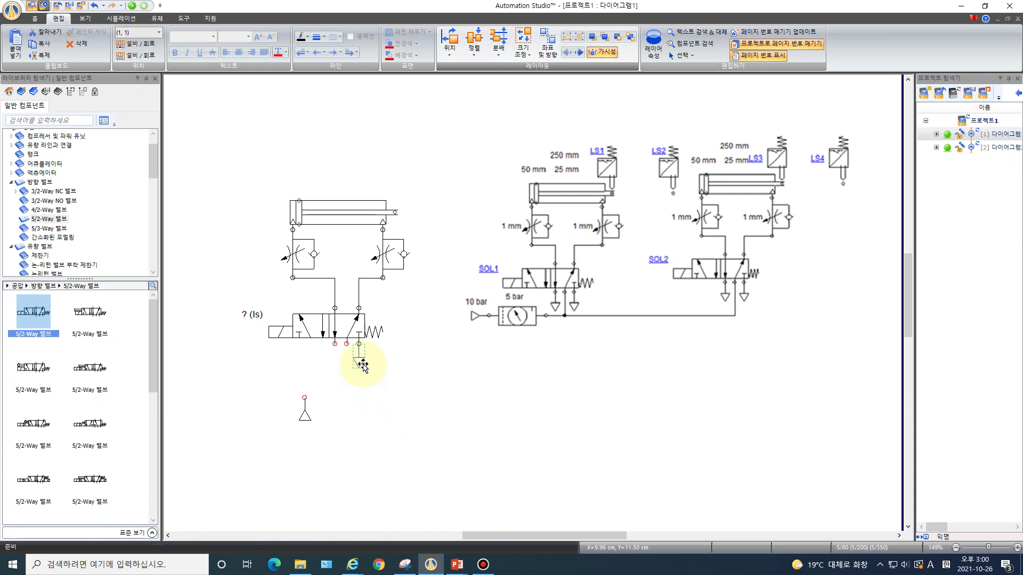
{"action": "left_click_drag", "start_coordinate": [360, 365], "coordinate": [336, 363]}
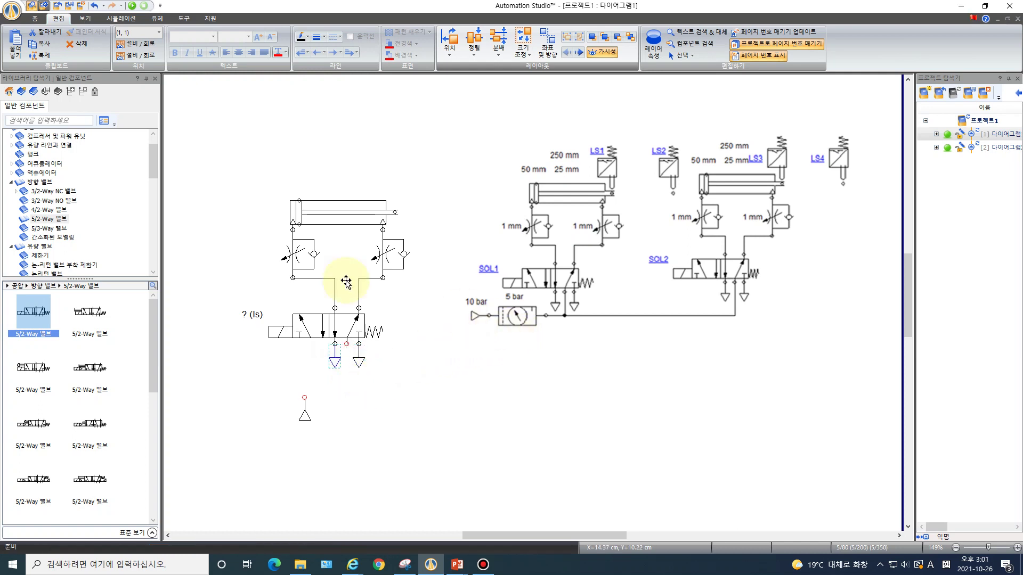
Place an air conditioning unit (FRL) from the pneumatic fluid conditioning components to the lower right of the 5/2-way valve
{"action": "scroll", "coordinate": [71, 224], "scroll_direction": "down", "scroll_amount": 2}
{"action": "scroll", "coordinate": [71, 224], "scroll_direction": "down", "scroll_amount": 2}
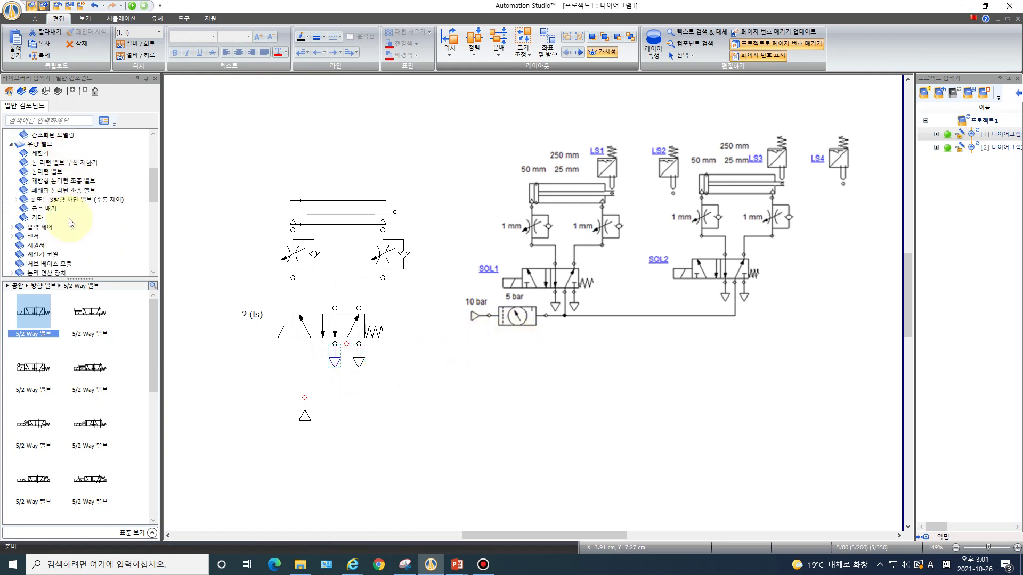
{"action": "scroll", "coordinate": [71, 223], "scroll_direction": "down", "scroll_amount": 2}
{"action": "scroll", "coordinate": [63, 236], "scroll_direction": "down", "scroll_amount": 2}
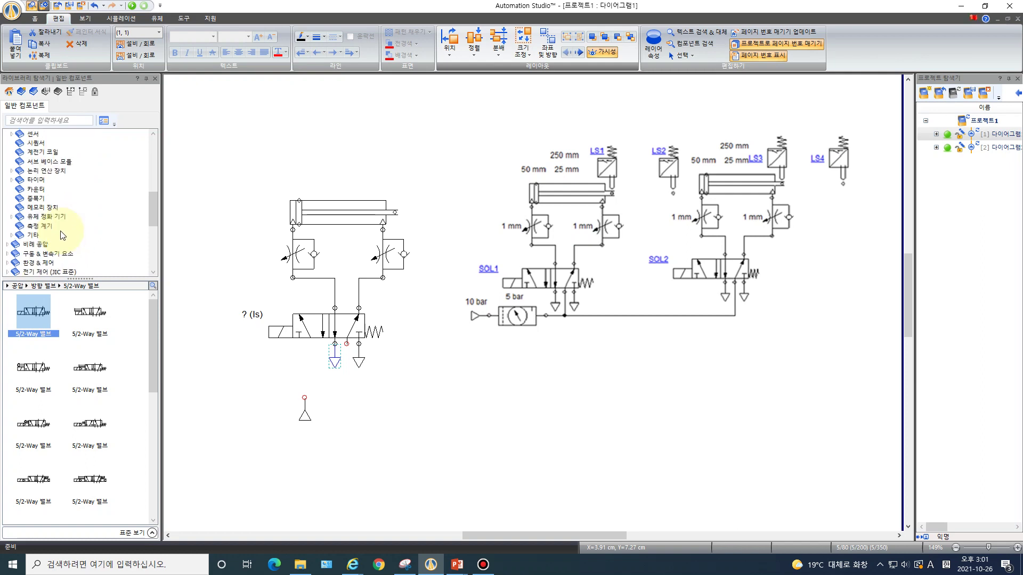
{"action": "left_click", "coordinate": [48, 217]}
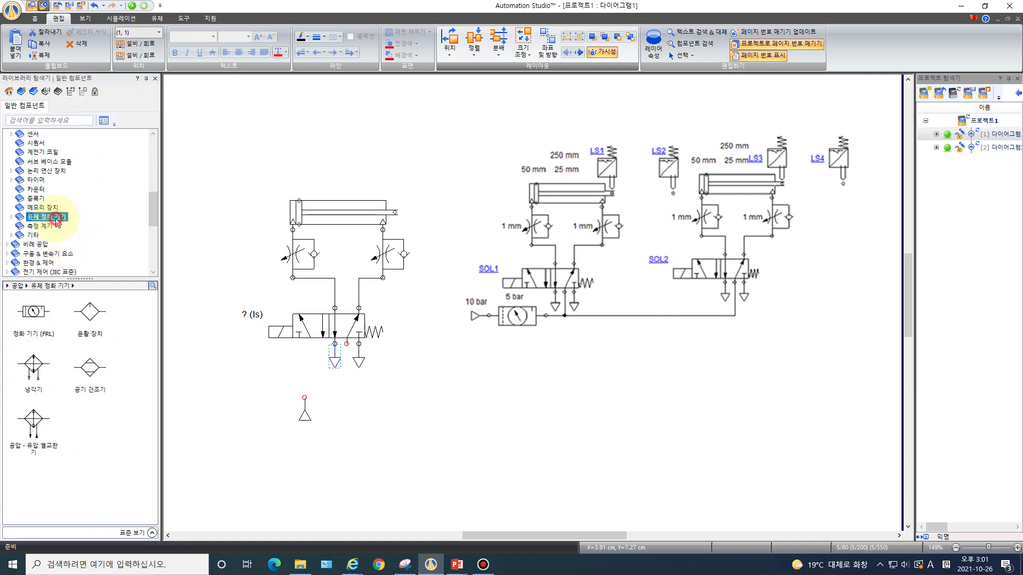
{"action": "left_click_drag", "start_coordinate": [35, 318], "coordinate": [477, 385]}
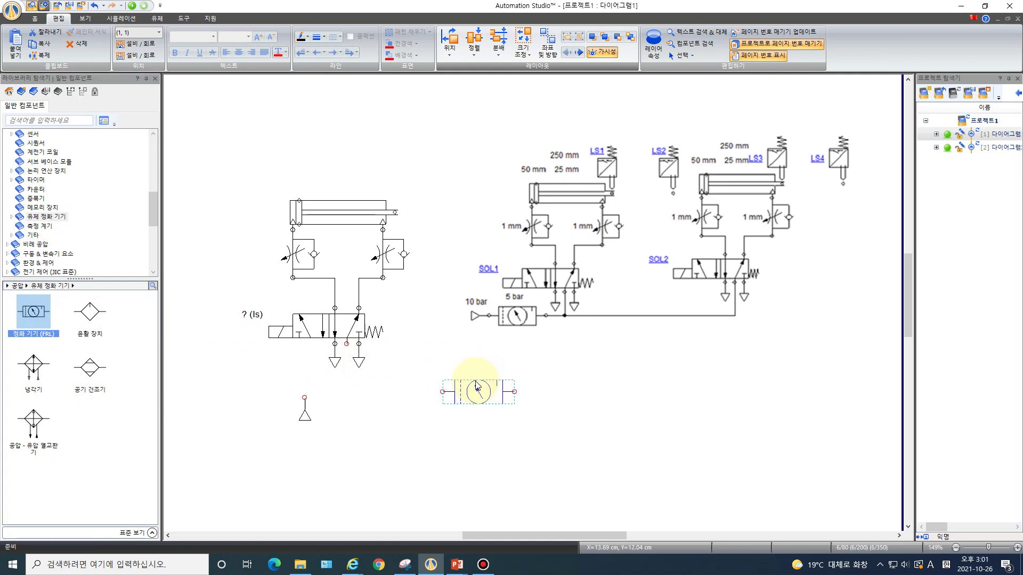
Rotate the pressure source 90° clockwise and attach it to the FRL unit's left port
{"action": "left_click", "coordinate": [304, 418]}
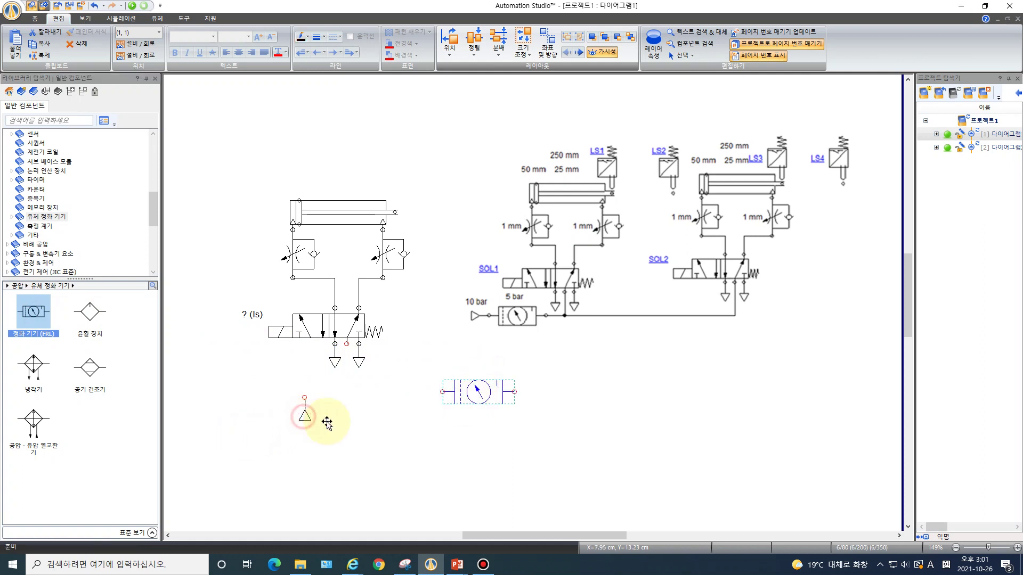
{"action": "left_click", "coordinate": [456, 59]}
{"action": "left_click", "coordinate": [466, 74]}
{"action": "left_click_drag", "start_coordinate": [290, 402], "coordinate": [429, 394]}
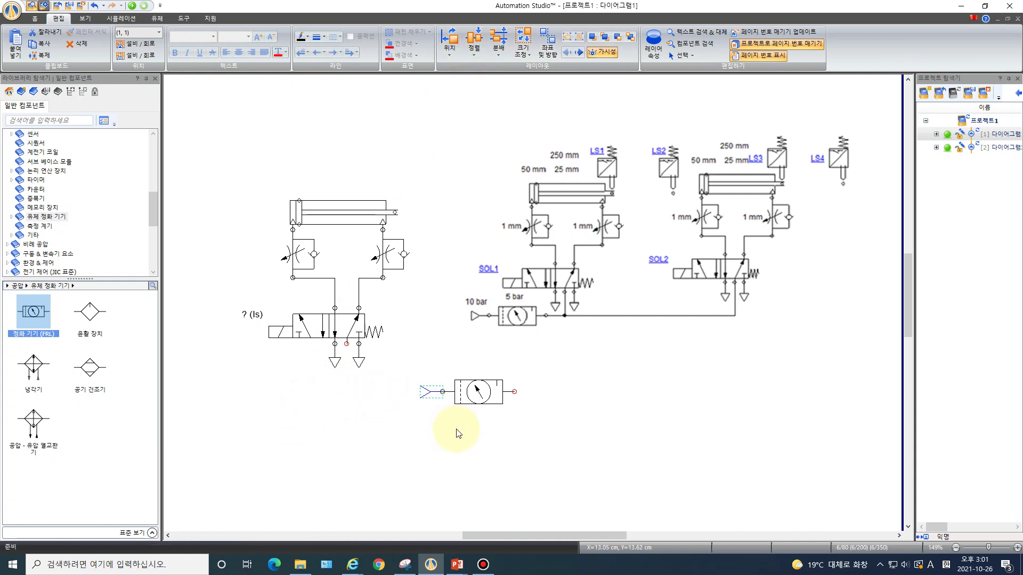
Set the FRL unit's set pressure to 5 bar and display the value on the diagram
{"action": "double_click", "coordinate": [483, 394]}
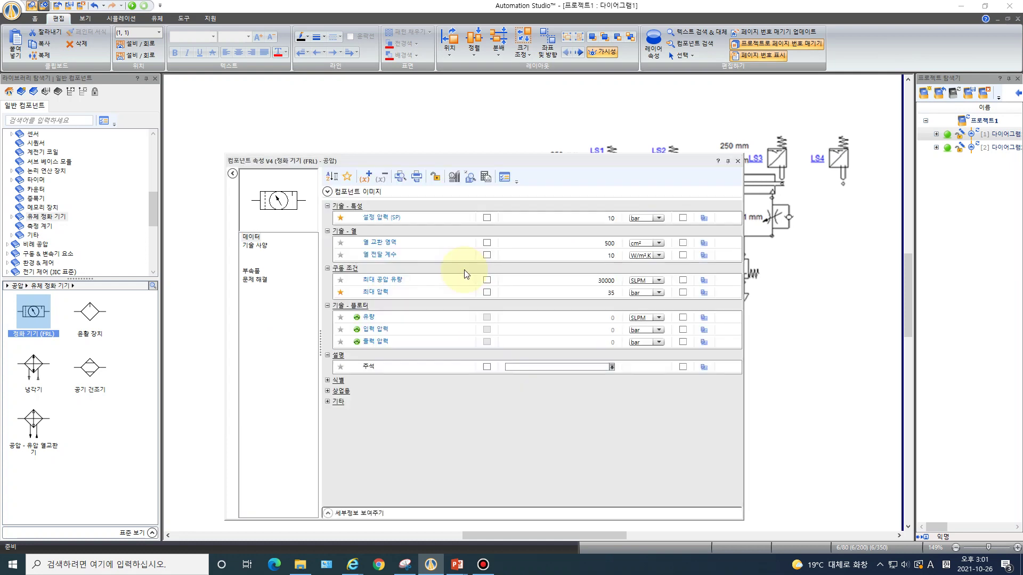
{"action": "left_click", "coordinate": [486, 217]}
{"action": "left_click", "coordinate": [602, 220]}
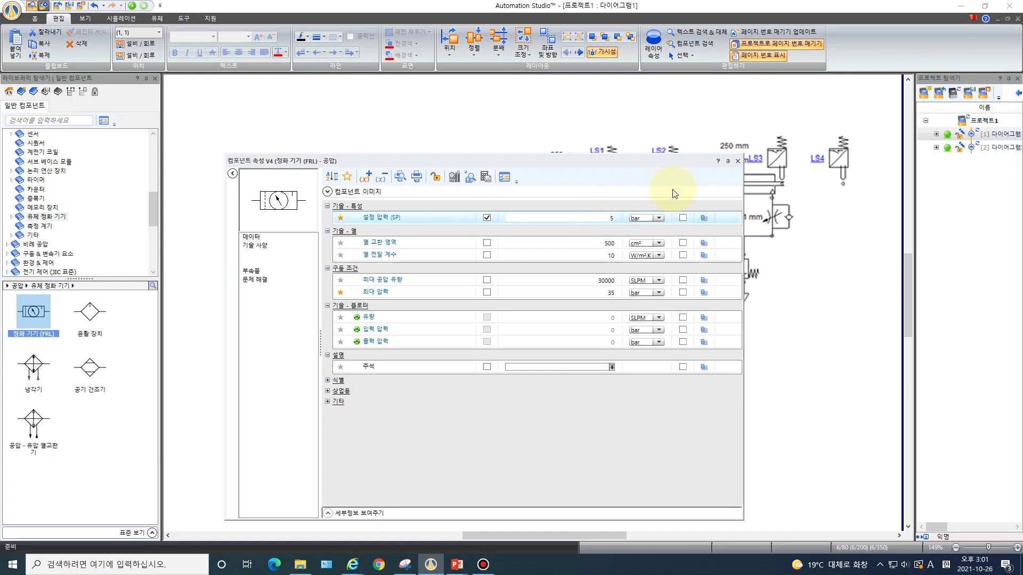
{"action": "left_click", "coordinate": [740, 161]}
{"action": "left_click", "coordinate": [635, 405]}
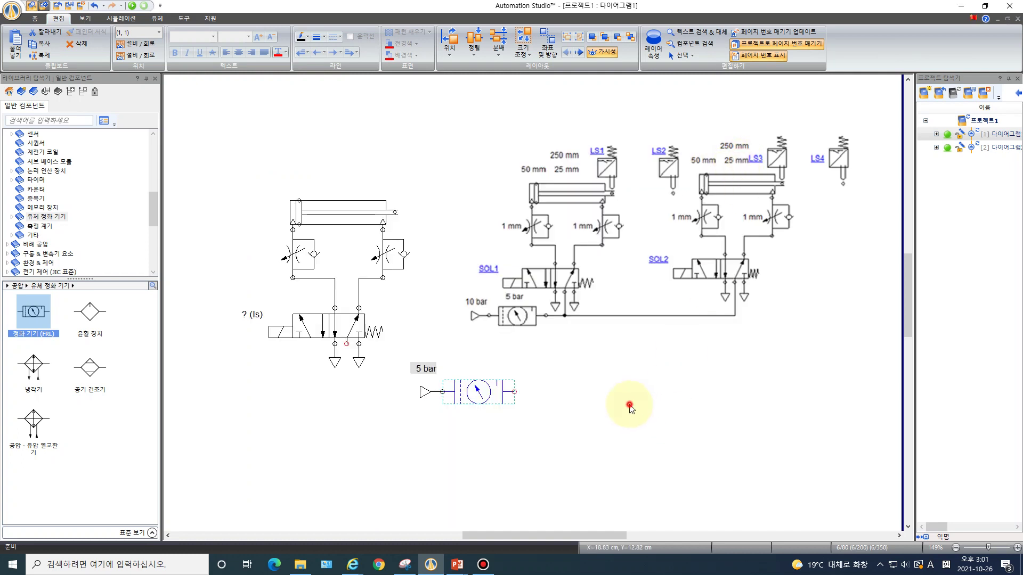
Move the reference circuit picture further right and copy the cylinder, throttle valves, lines and exhausts beside the original circuit
{"action": "left_click_drag", "start_coordinate": [732, 261], "coordinate": [813, 238]}
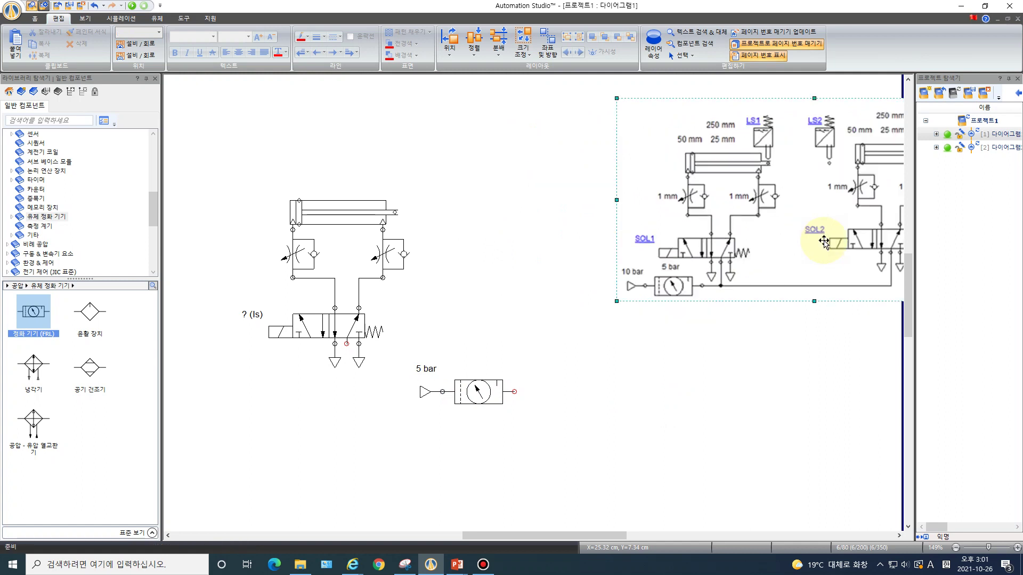
{"action": "left_click_drag", "start_coordinate": [216, 183], "coordinate": [413, 398]}
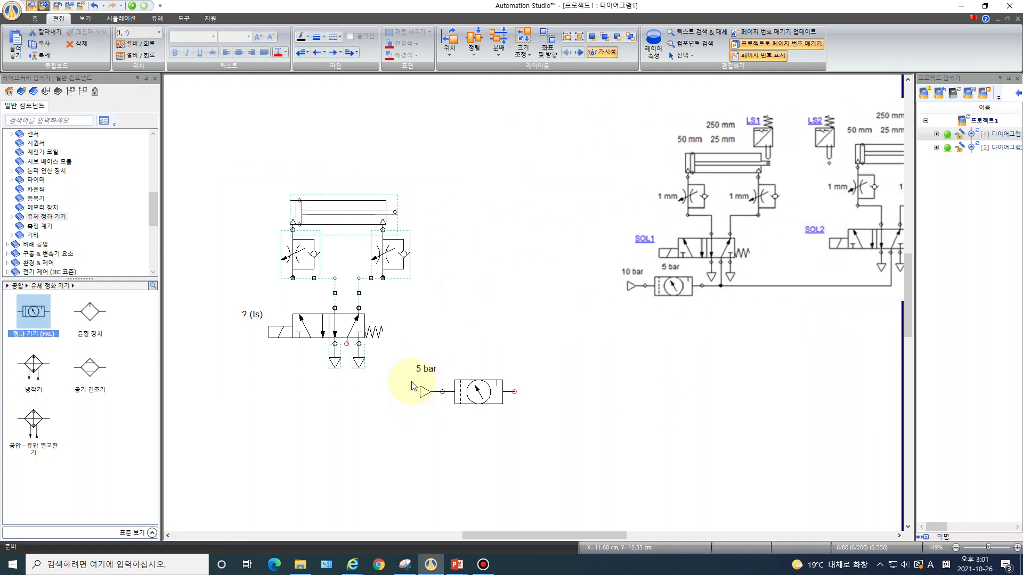
{"action": "left_click_drag", "start_coordinate": [359, 207], "coordinate": [613, 204]}
{"action": "left_click", "coordinate": [712, 348]}
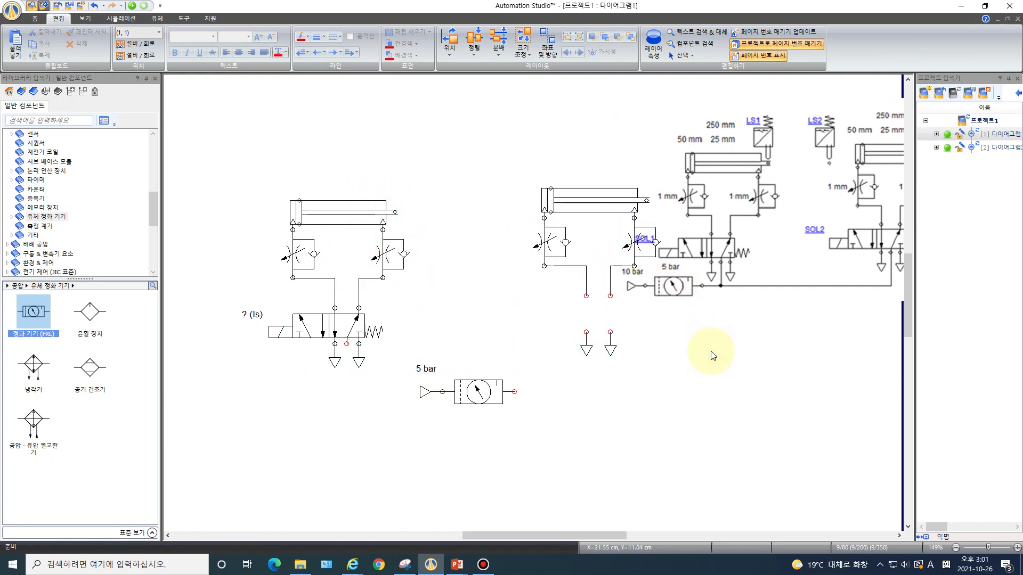
Copy the 5/2-way valve into the gap between the copied lines and exhausts
{"action": "left_click", "coordinate": [336, 323]}
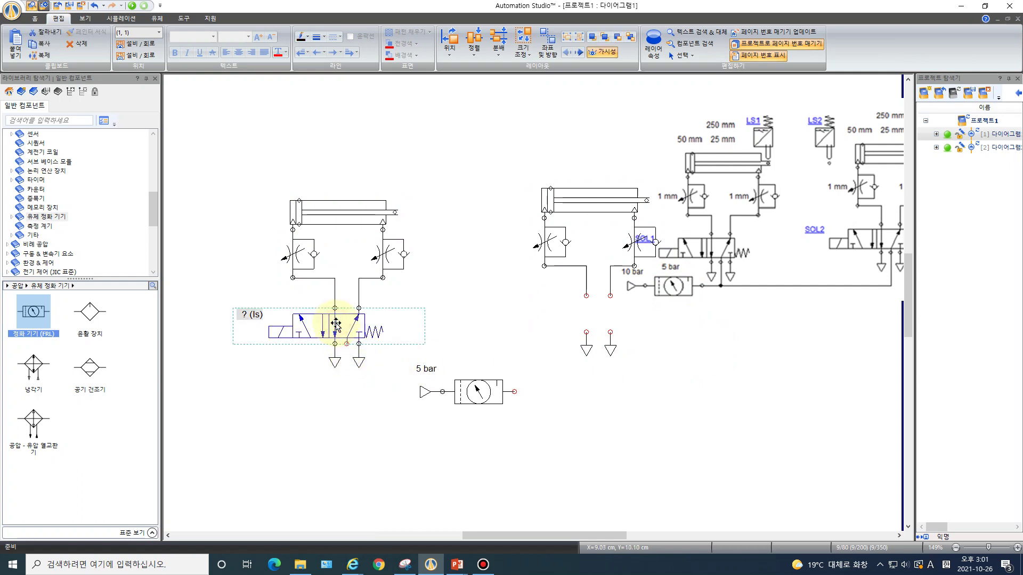
{"action": "left_click_drag", "start_coordinate": [336, 323], "coordinate": [586, 315]}
{"action": "left_click", "coordinate": [692, 367]}
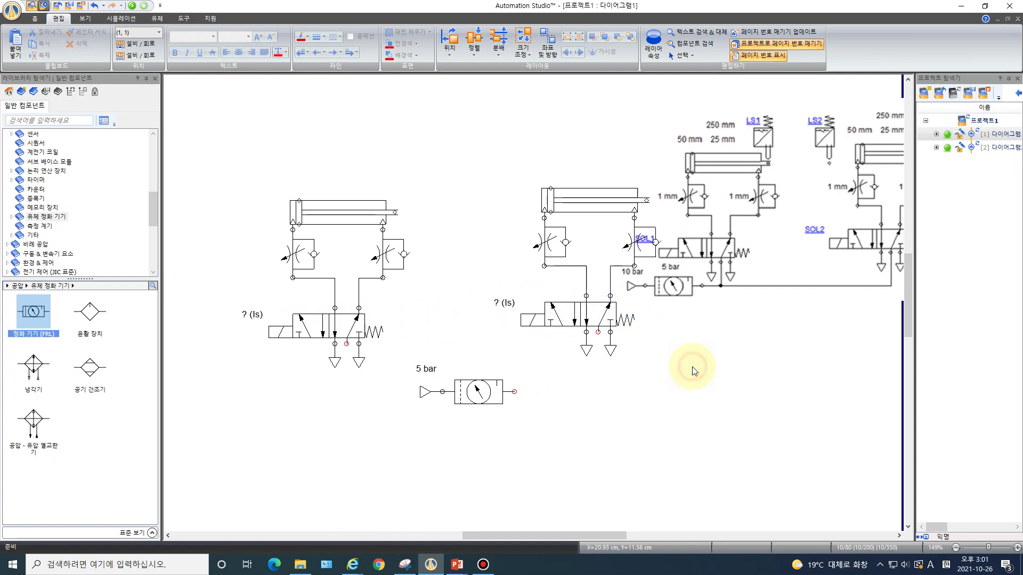
Connect the FRL outlet to both 5/2-way valves' supply ports and move the 5 bar label directly above the FRL unit
{"action": "mouse_move", "coordinate": [514, 393]}
{"action": "left_mouse_down"}
{"action": "mouse_move", "coordinate": [515, 374]}
{"action": "mouse_move", "coordinate": [589, 371]}
{"action": "mouse_move", "coordinate": [597, 332]}
{"action": "left_mouse_up"}
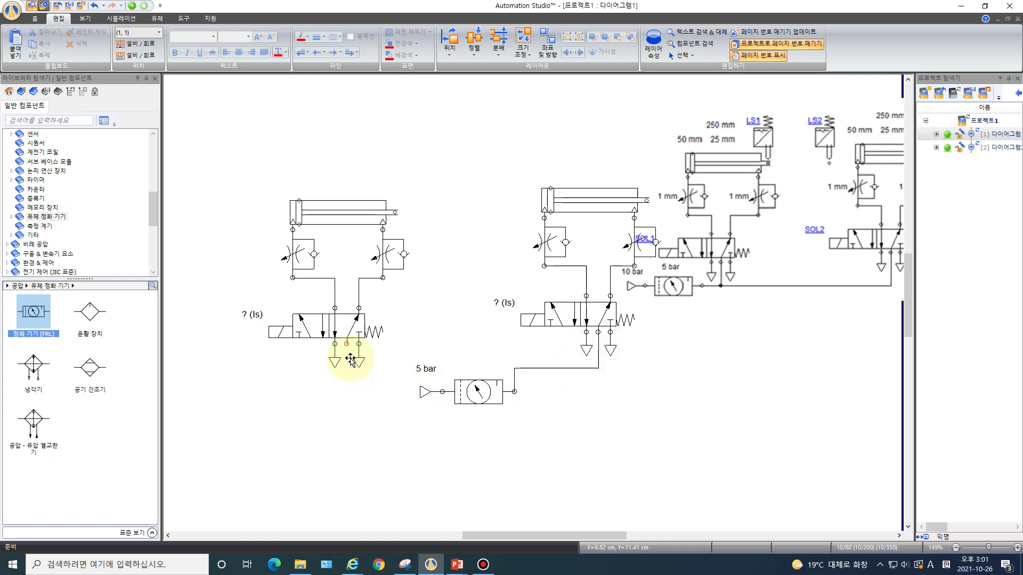
{"action": "mouse_move", "coordinate": [346, 344]}
{"action": "left_mouse_down"}
{"action": "mouse_move", "coordinate": [346, 373]}
{"action": "mouse_move", "coordinate": [513, 369]}
{"action": "left_mouse_up"}
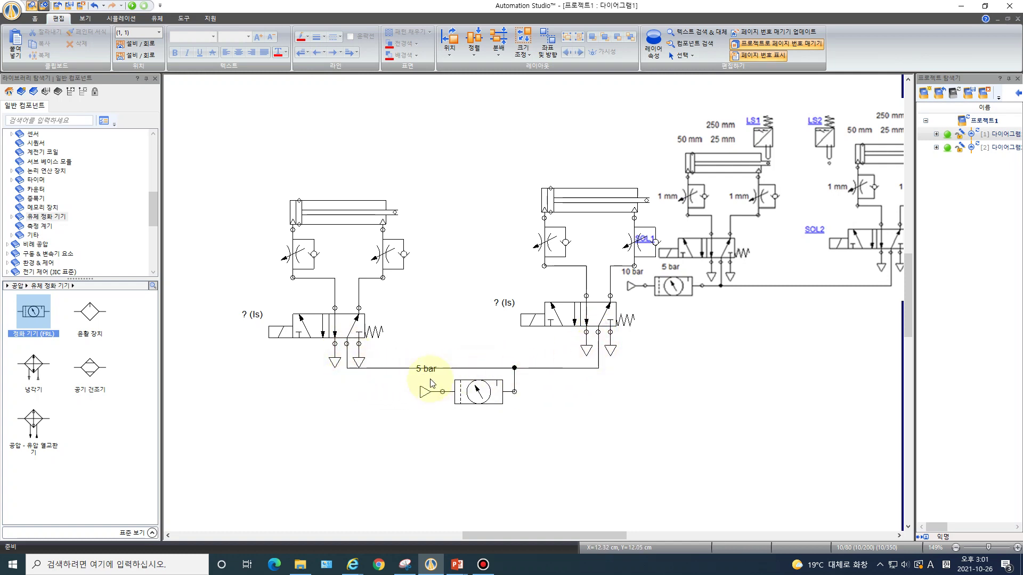
{"action": "left_click_drag", "start_coordinate": [424, 371], "coordinate": [482, 379]}
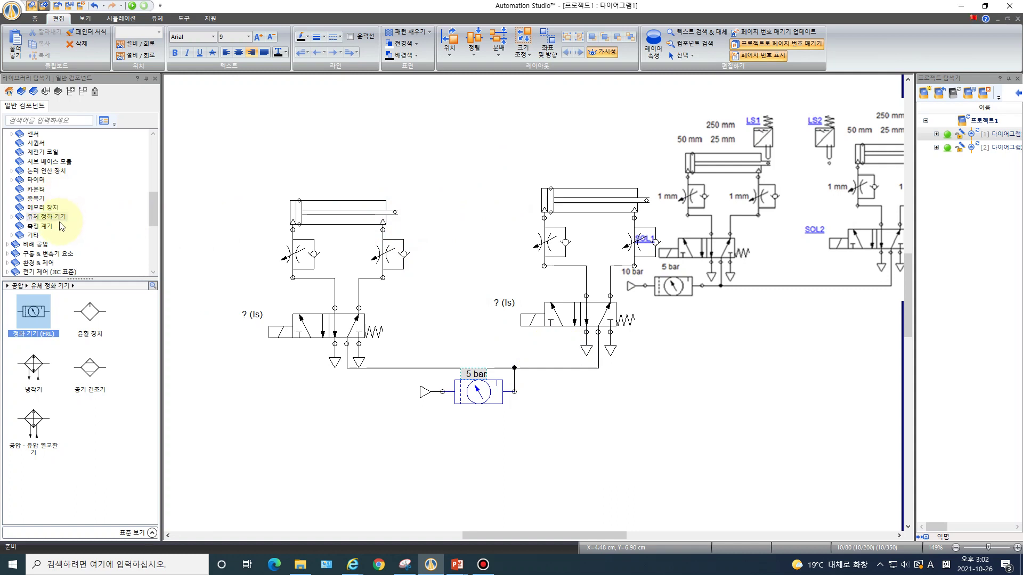
{"action": "scroll", "coordinate": [62, 231], "scroll_direction": "up", "scroll_amount": 1}
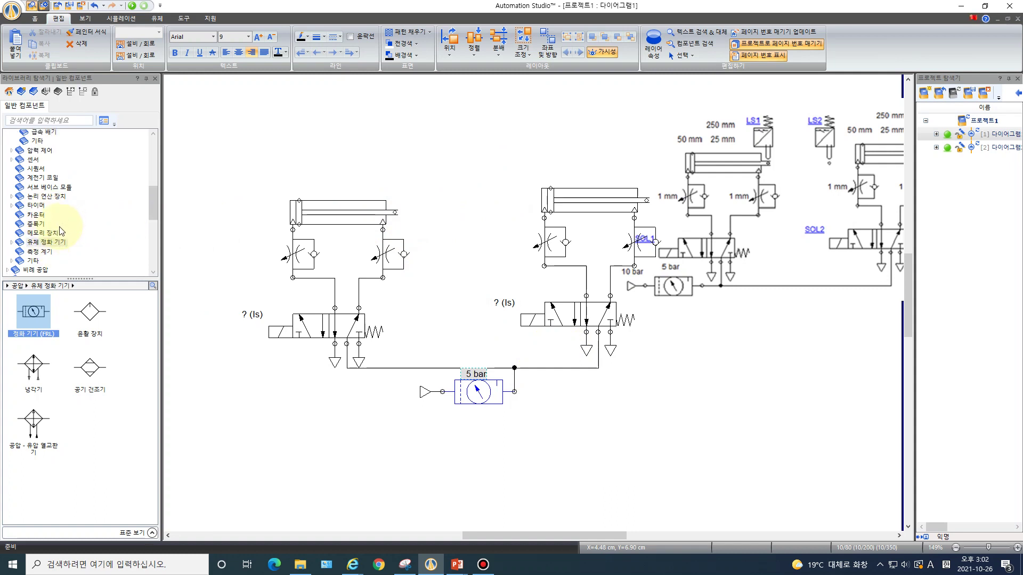
Add a mechanical position sensor with alias LS1, flip it to point down, and place it over the first cylinder's retracted rod end
{"action": "left_click", "coordinate": [33, 161]}
{"action": "left_click_drag", "start_coordinate": [34, 317], "coordinate": [417, 201]}
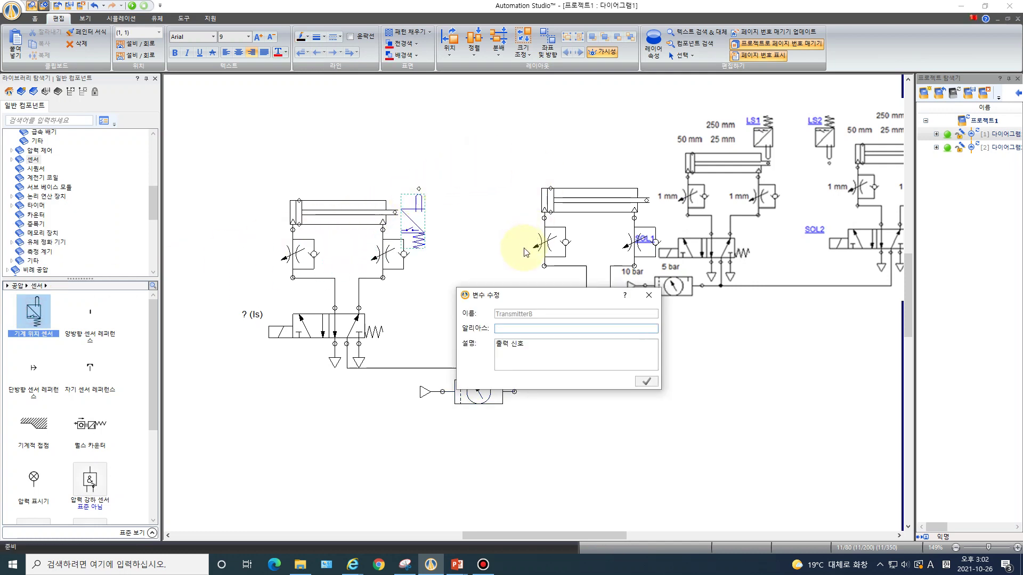
{"action": "type", "text": "LS1"}
{"action": "left_click", "coordinate": [645, 381]}
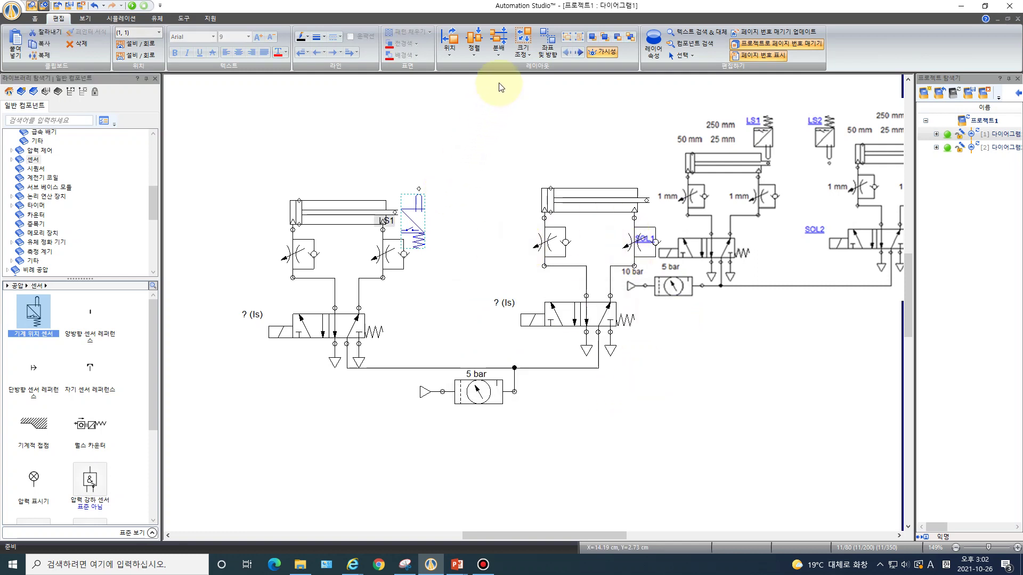
{"action": "left_click", "coordinate": [450, 53]}
{"action": "left_click", "coordinate": [472, 112]}
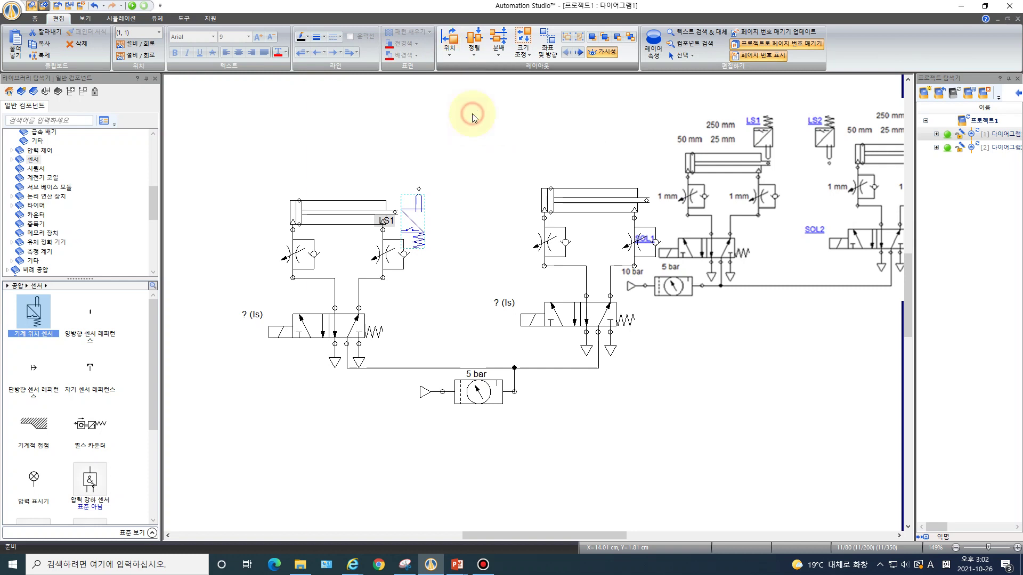
{"action": "left_click_drag", "start_coordinate": [422, 225], "coordinate": [395, 180]}
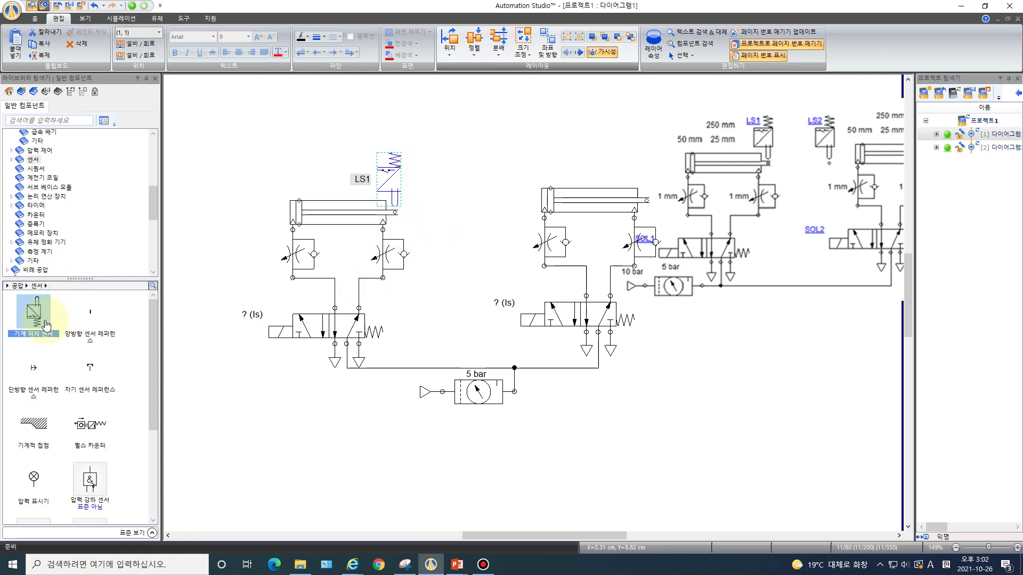
Add a second mechanical position sensor with alias LS2, flip it to point down, and place it between the two cylinders beyond LS1
{"action": "left_click_drag", "start_coordinate": [37, 325], "coordinate": [486, 178]}
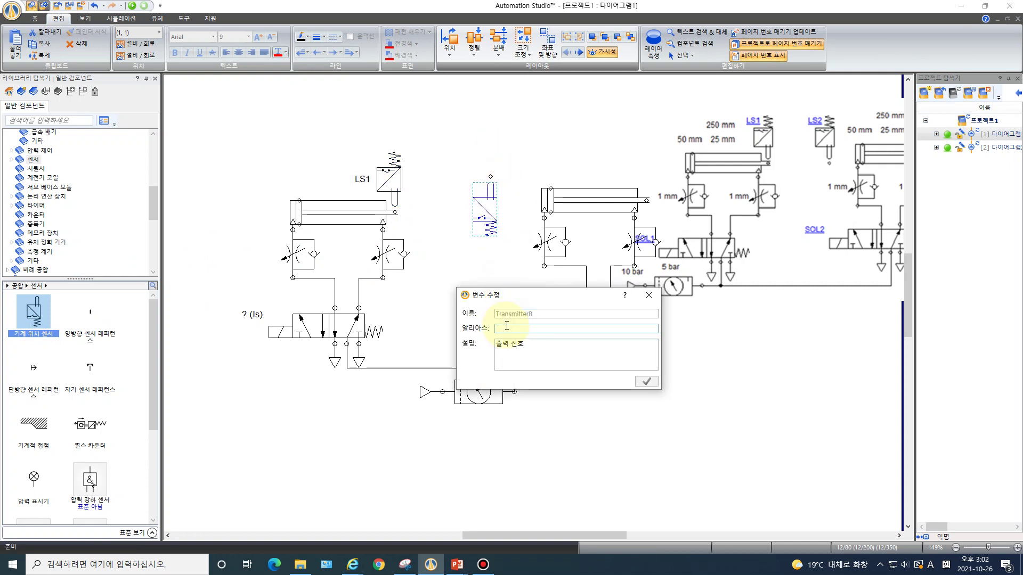
{"action": "type", "text": "LS2"}
{"action": "left_click", "coordinate": [645, 381]}
{"action": "left_click", "coordinate": [459, 58]}
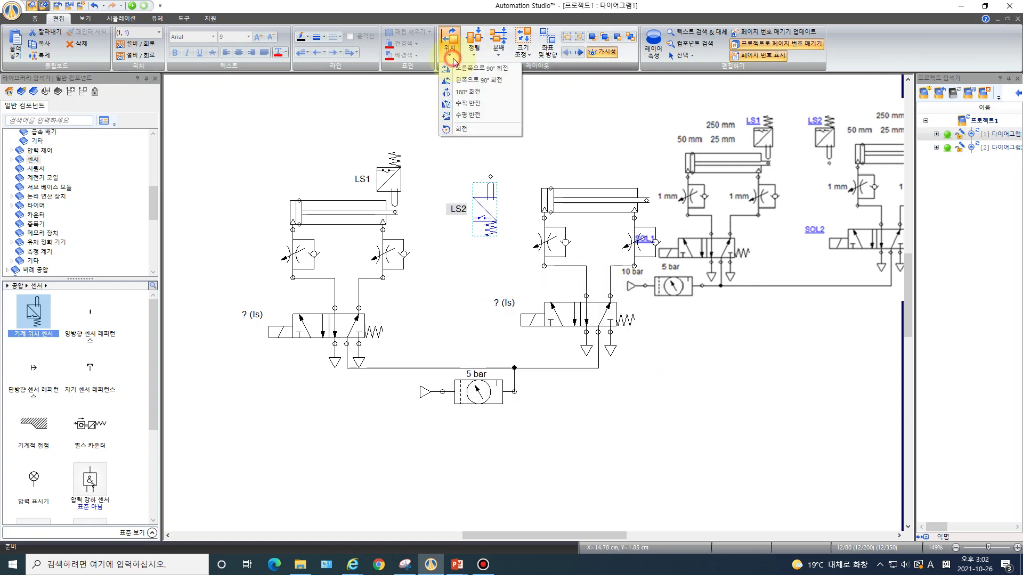
{"action": "left_click", "coordinate": [464, 114]}
{"action": "left_click_drag", "start_coordinate": [481, 213], "coordinate": [475, 163]}
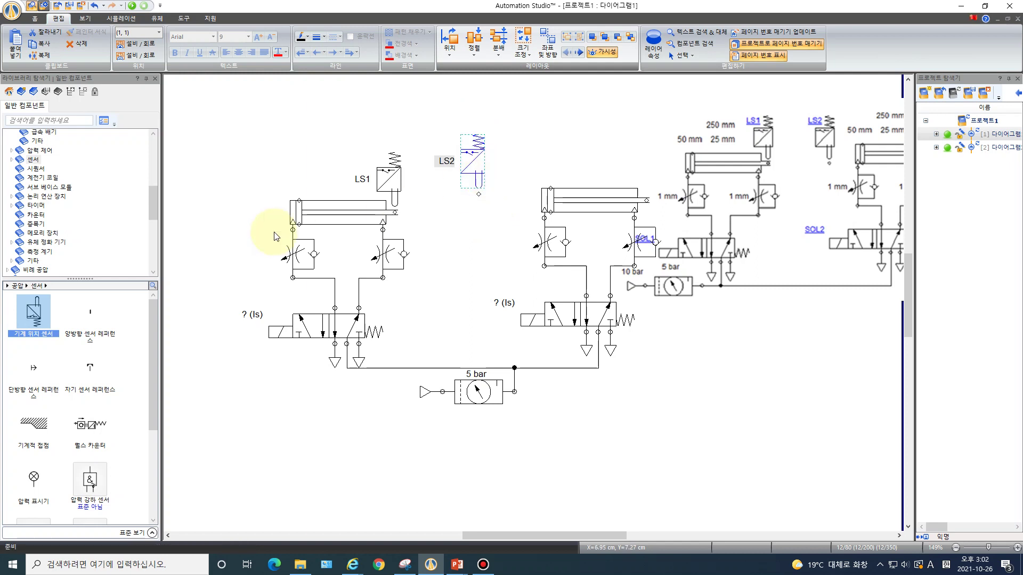
Set the first cylinder's extension to 100 % and align sensor LS2 with its extended rod end
{"action": "double_click", "coordinate": [327, 214]}
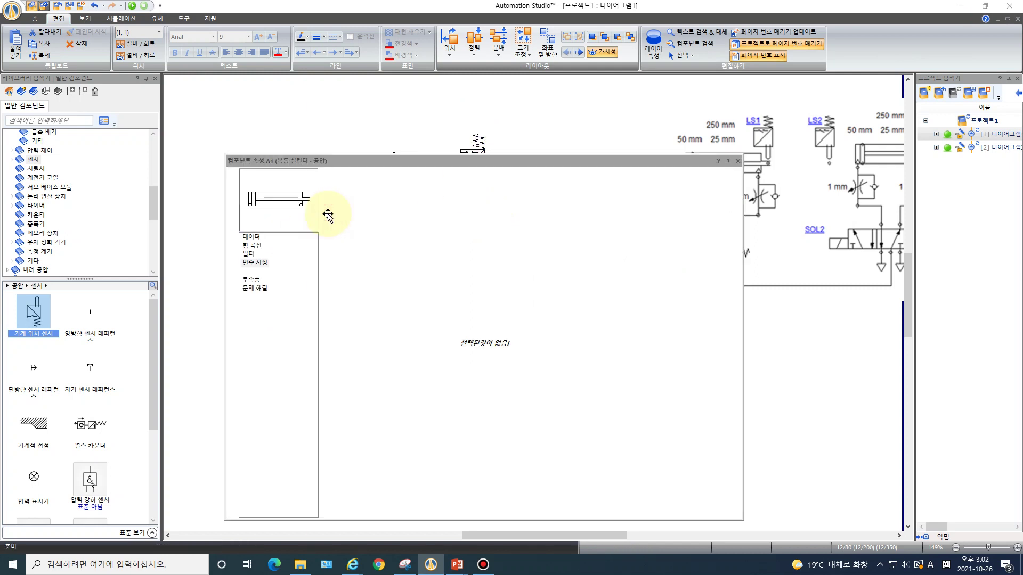
{"action": "left_click", "coordinate": [252, 241]}
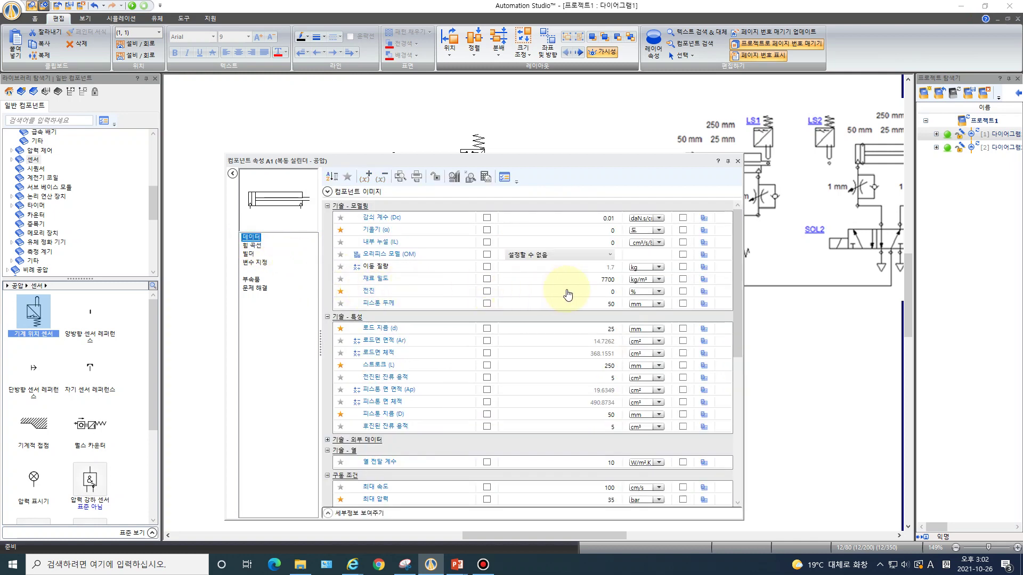
{"action": "left_click", "coordinate": [605, 295]}
{"action": "type", "text": "100"}
{"action": "key", "text": "Return"}
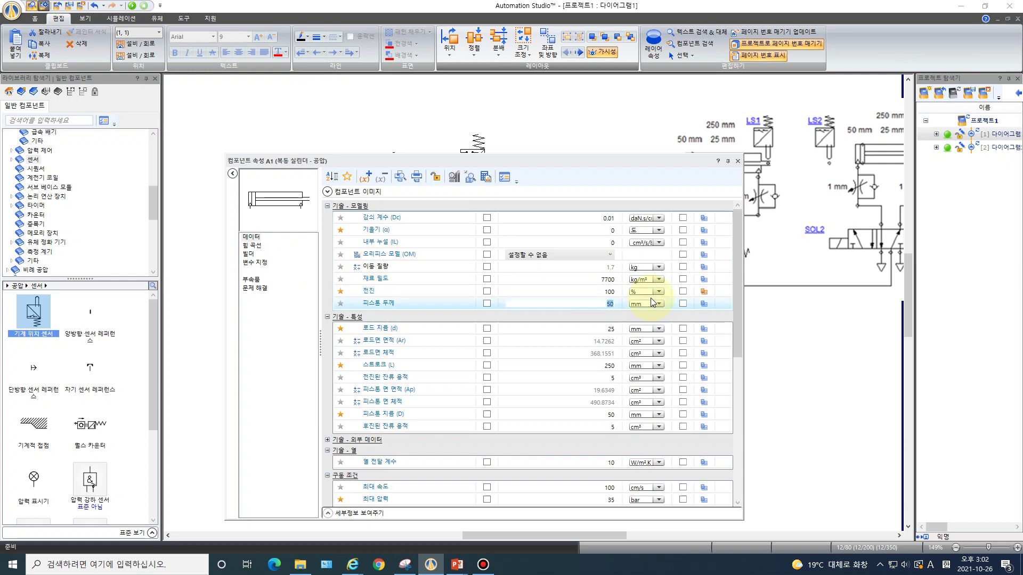
{"action": "left_click_drag", "start_coordinate": [612, 159], "coordinate": [509, 291]}
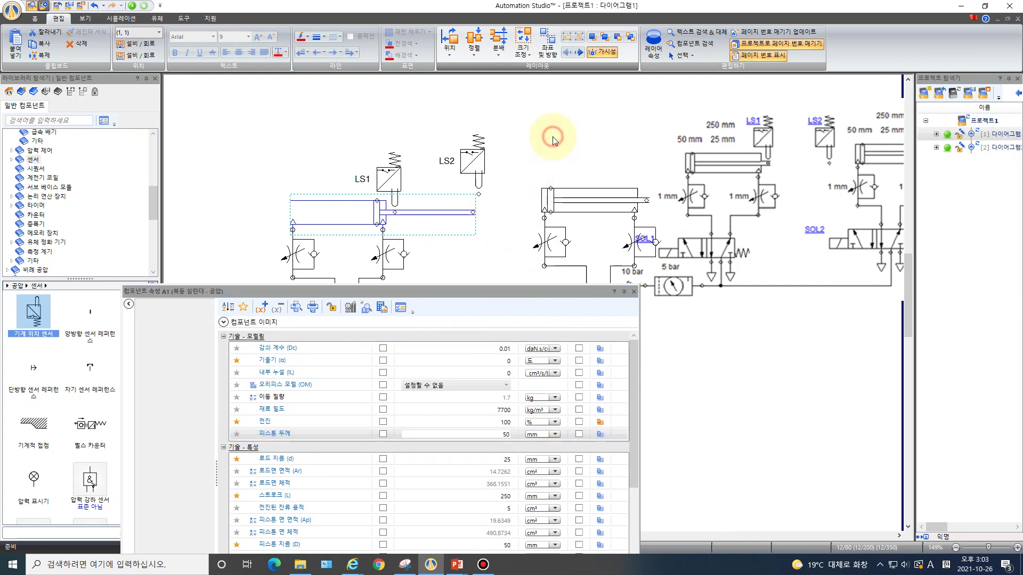
{"action": "left_click", "coordinate": [554, 138]}
{"action": "left_click_drag", "start_coordinate": [477, 165], "coordinate": [479, 180]}
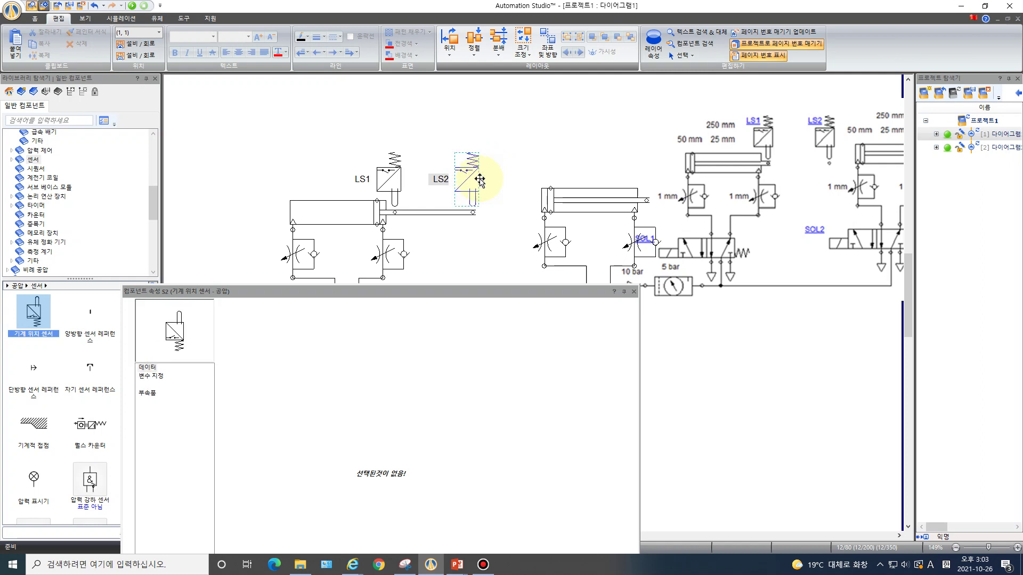
Reset the first cylinder's extension to 0 % and close its component properties
{"action": "left_click", "coordinate": [338, 216]}
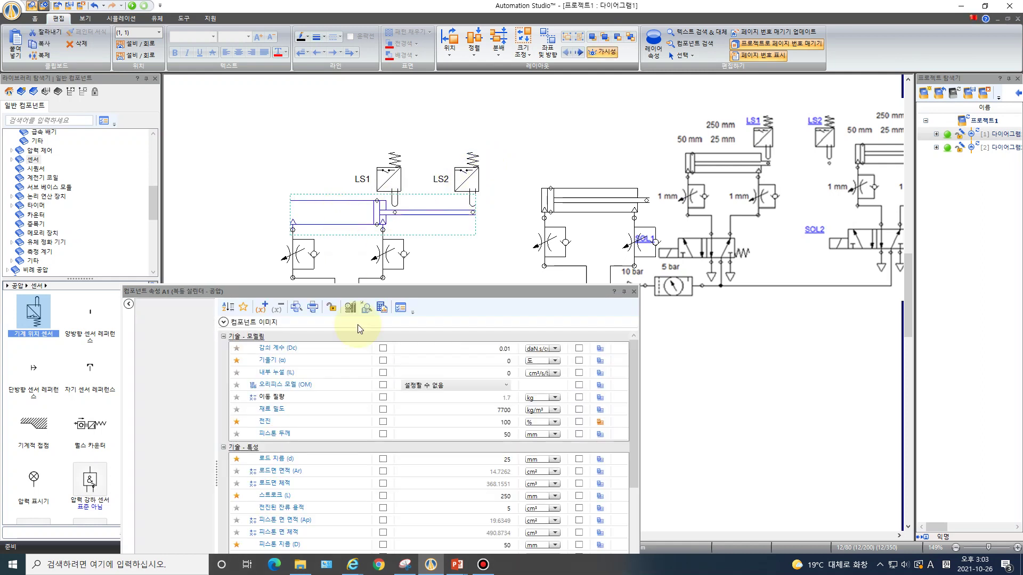
{"action": "left_click", "coordinate": [500, 421]}
{"action": "key", "text": "Delete"}
{"action": "key", "text": "Delete"}
{"action": "key", "text": "Tab"}
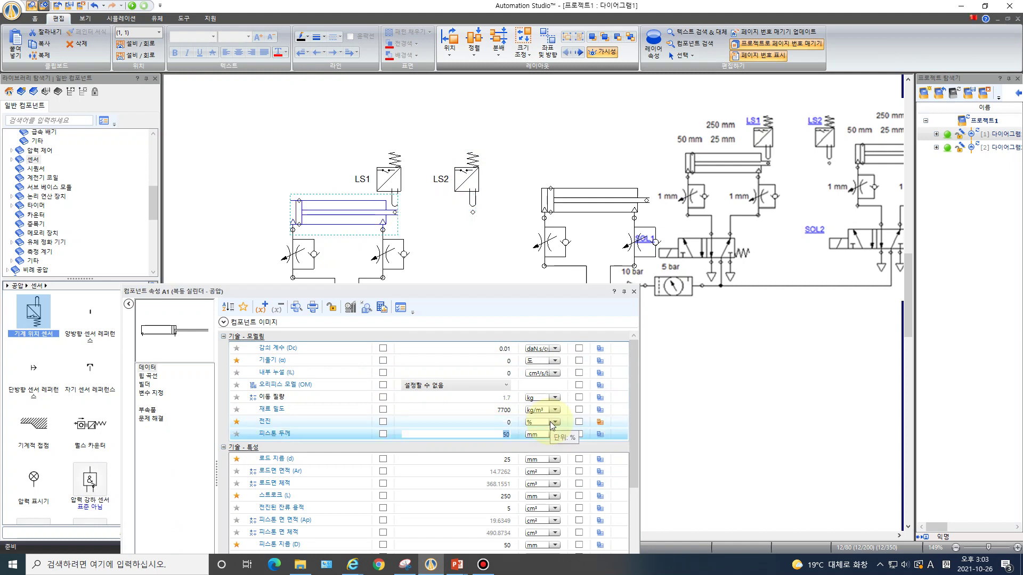
{"action": "left_click", "coordinate": [634, 292]}
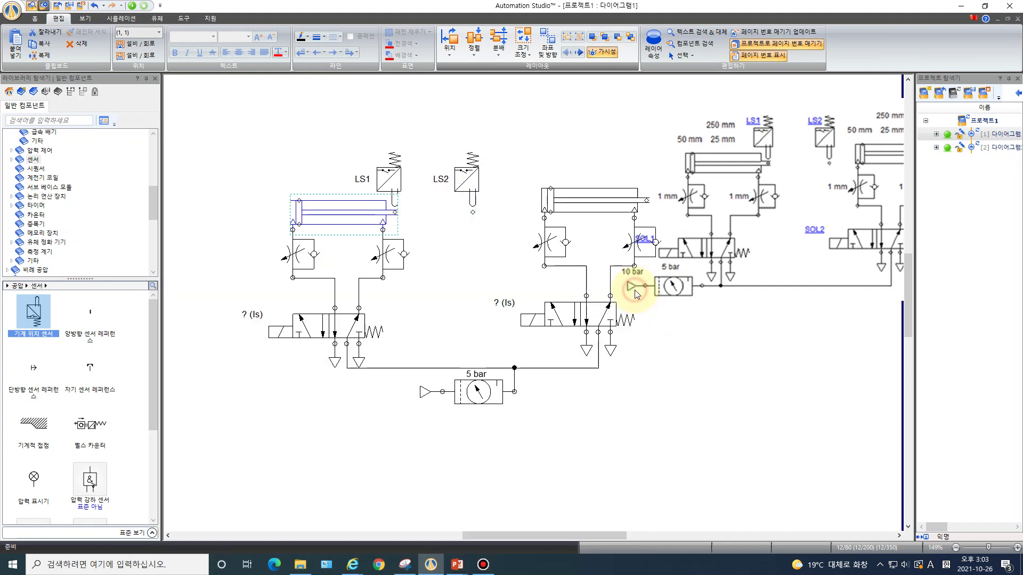
Delete the reference circuit picture from the diagram
{"action": "left_click", "coordinate": [768, 240]}
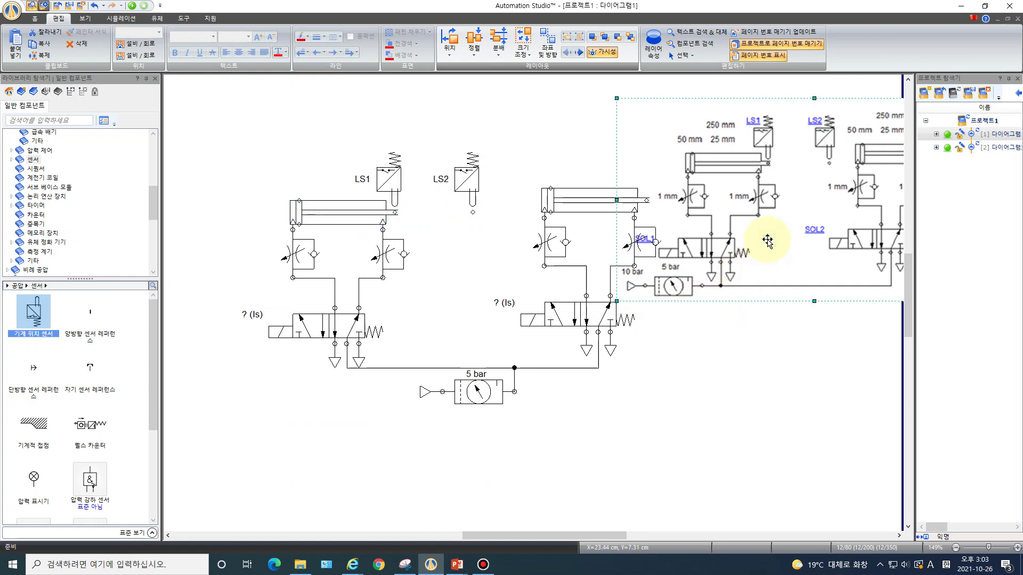
{"action": "key", "text": "Delete"}
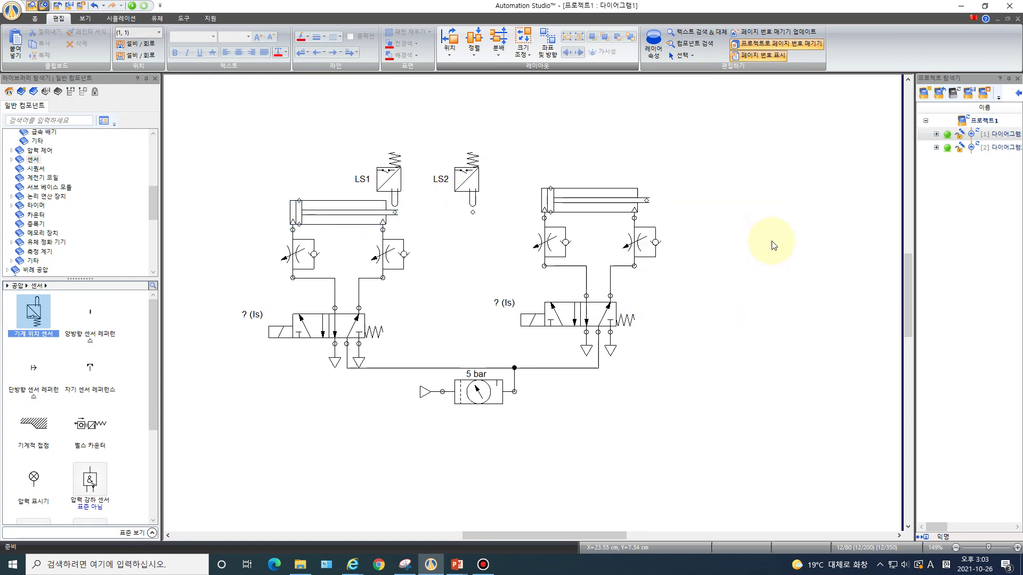
Add a mechanical position sensor with alias LS3, flip it to point down, and place it over the second cylinder's retracted rod end
{"action": "left_click_drag", "start_coordinate": [32, 327], "coordinate": [679, 208]}
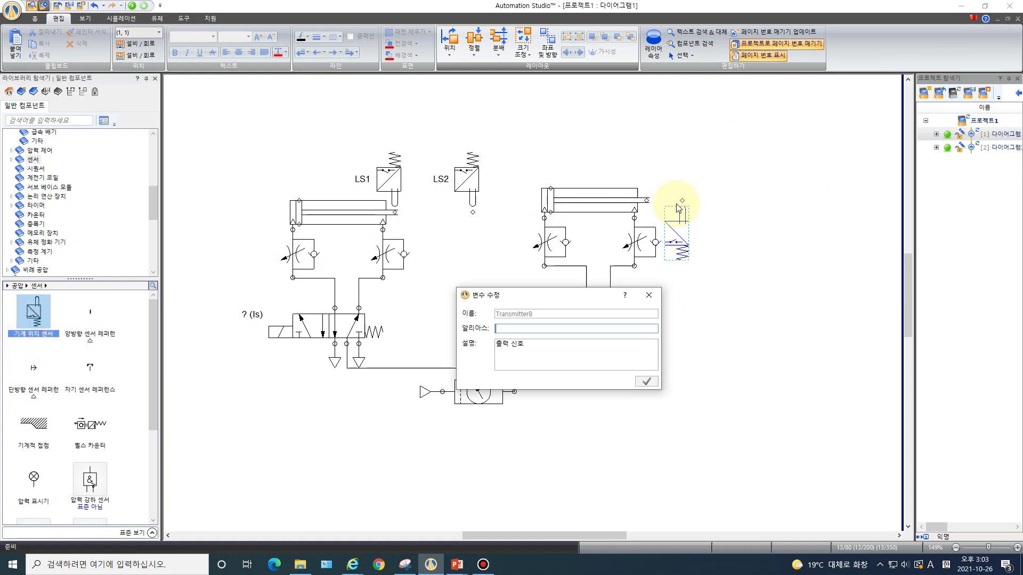
{"action": "type", "text": "LS3"}
{"action": "left_click", "coordinate": [645, 382]}
{"action": "left_click", "coordinate": [452, 59]}
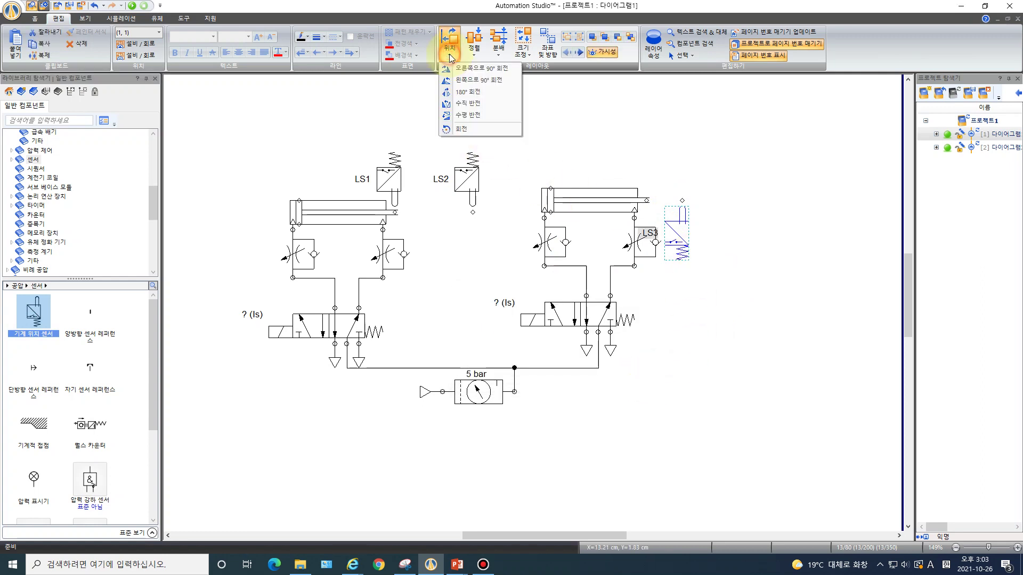
{"action": "left_click", "coordinate": [464, 110]}
{"action": "left_click_drag", "start_coordinate": [686, 236], "coordinate": [648, 176]}
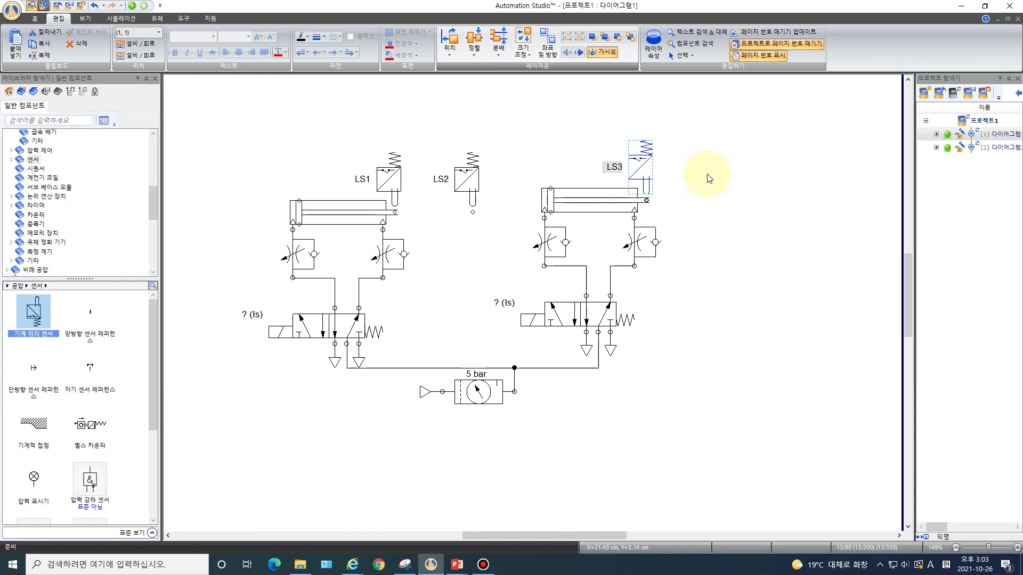
Add a mechanical position sensor with alias LS4, flip it to point down, and place it beyond LS3 at the same height
{"action": "left_click_drag", "start_coordinate": [34, 312], "coordinate": [707, 209]}
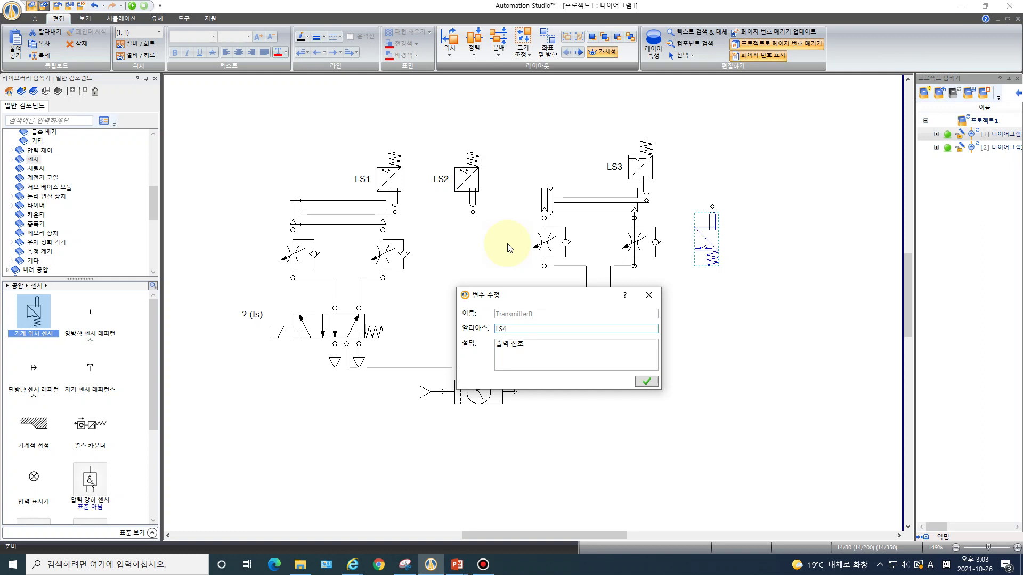
{"action": "left_click", "coordinate": [646, 382]}
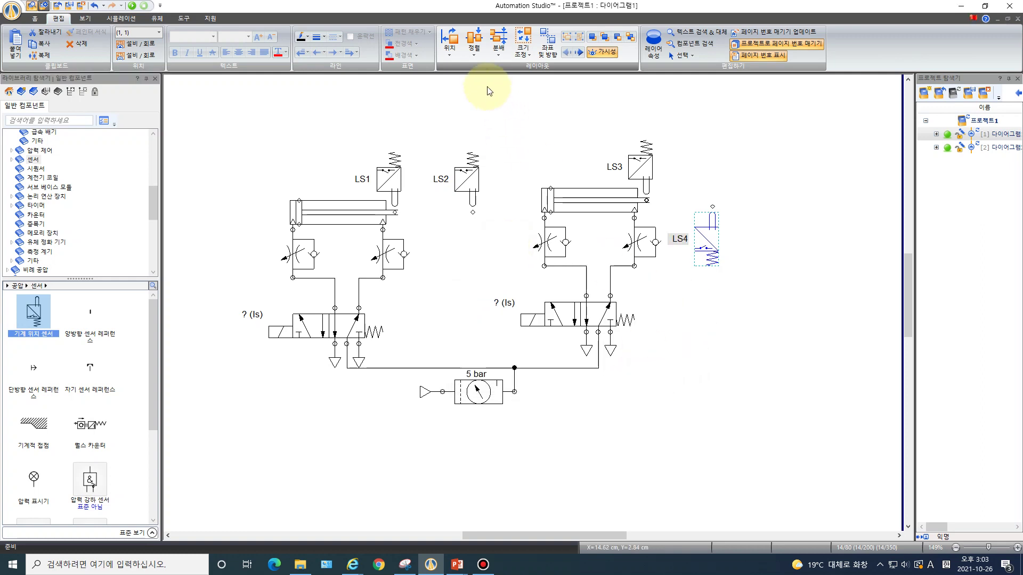
{"action": "left_click", "coordinate": [449, 55]}
{"action": "left_click", "coordinate": [462, 118]}
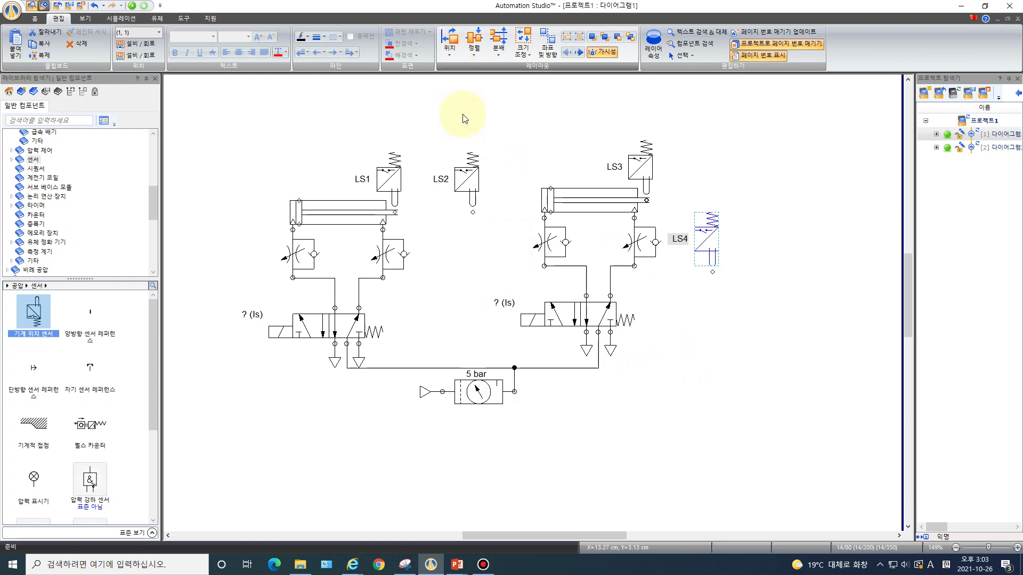
{"action": "left_click_drag", "start_coordinate": [705, 248], "coordinate": [734, 174]}
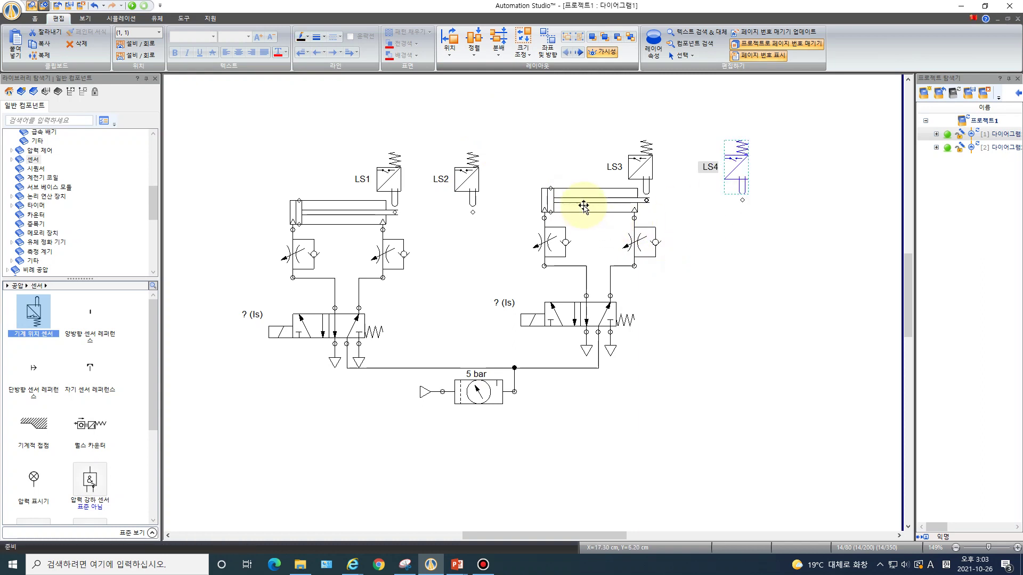
Set the second cylinder's extension to 100 % and align sensor LS4 with its extended rod end
{"action": "double_click", "coordinate": [583, 200]}
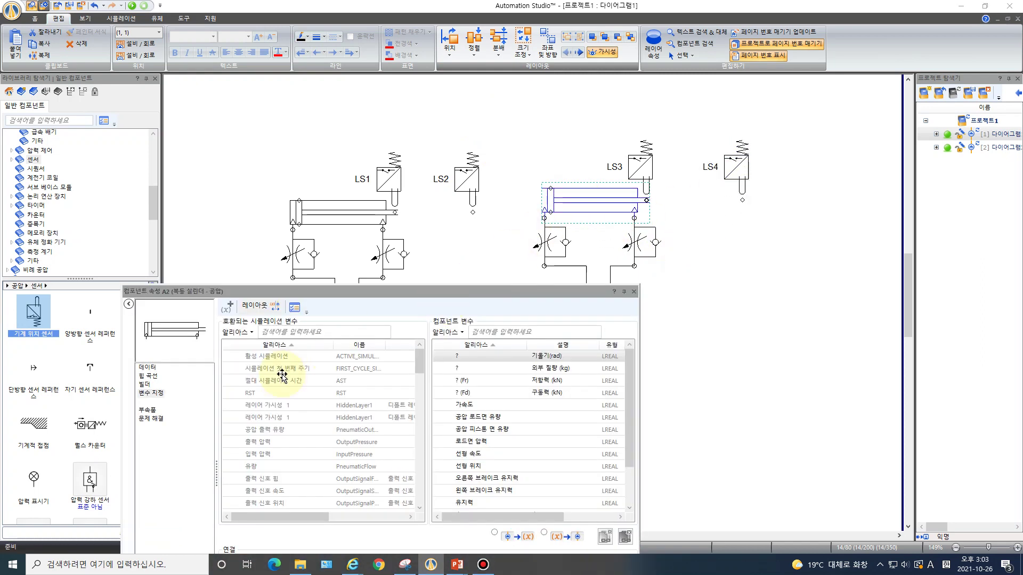
{"action": "left_click", "coordinate": [151, 373]}
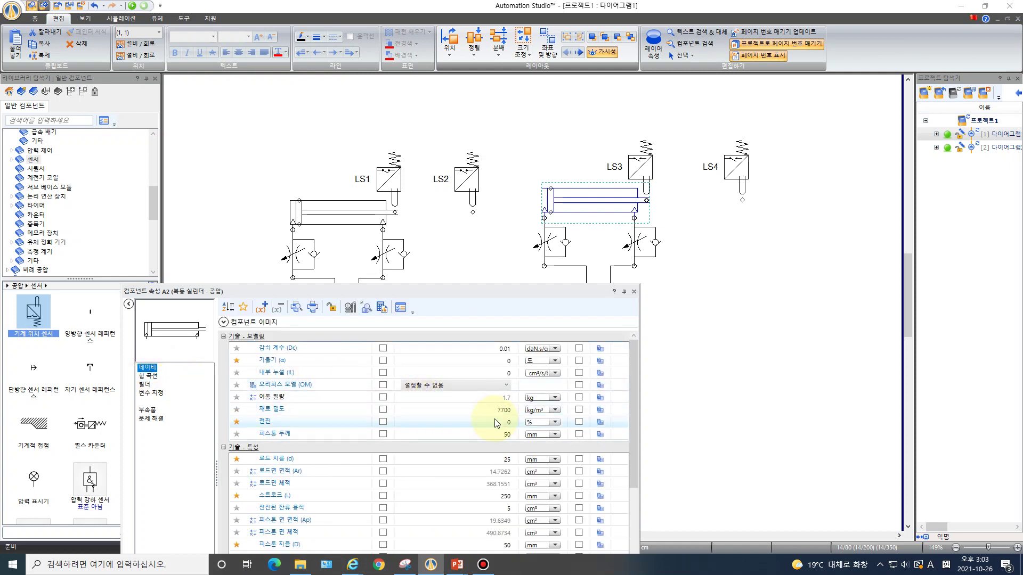
{"action": "left_click", "coordinate": [504, 424]}
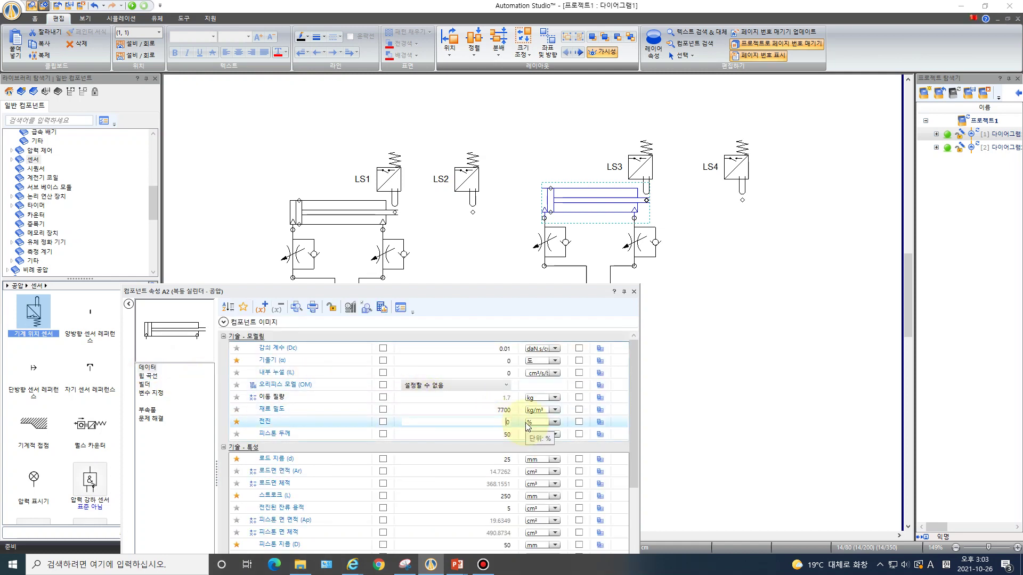
{"action": "type", "text": "100"}
{"action": "key", "text": "Return"}
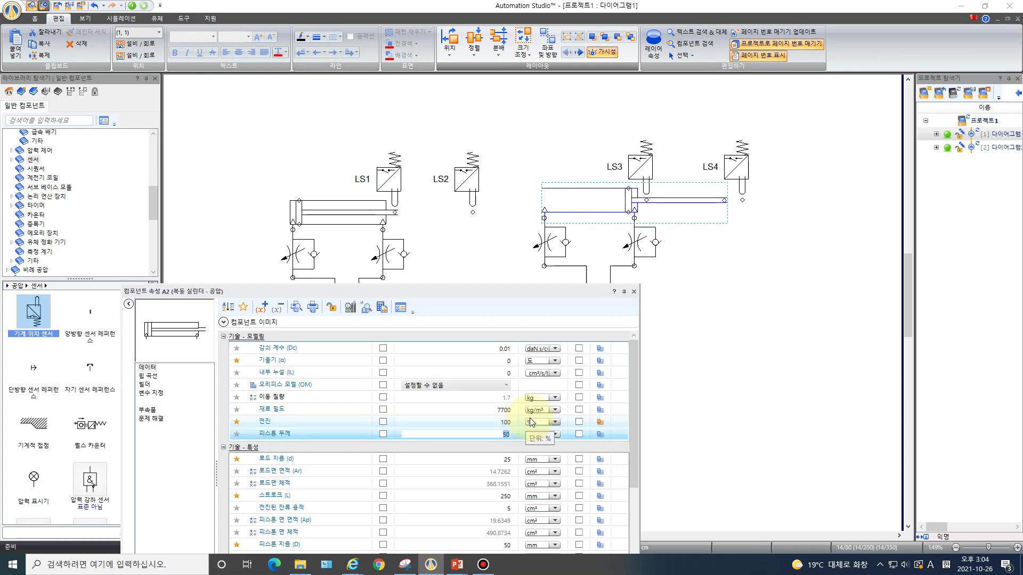
{"action": "left_click_drag", "start_coordinate": [738, 168], "coordinate": [726, 166]}
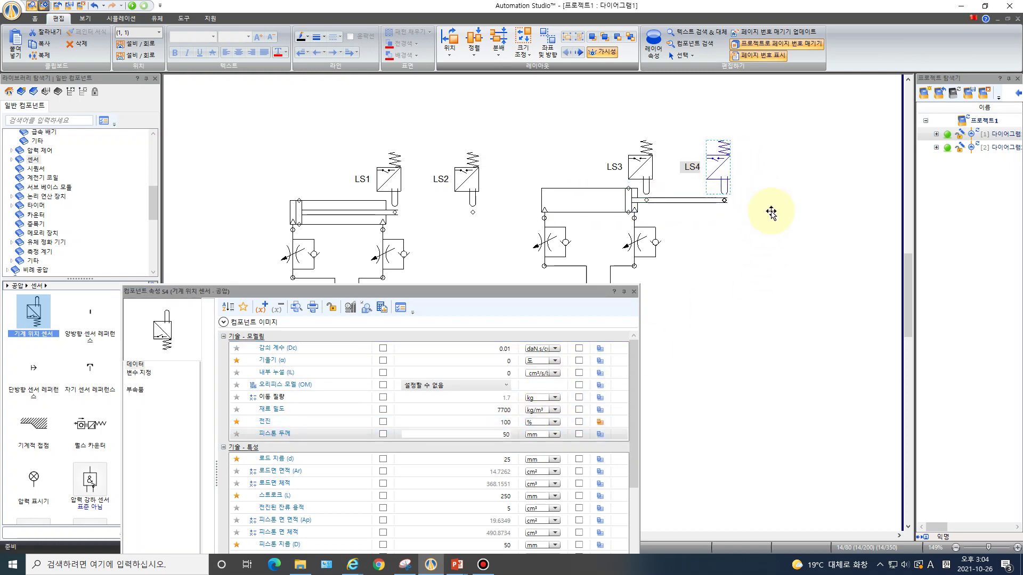
Return the second cylinder's extension to 0 %, close its properties and clear the selection
{"action": "left_click", "coordinate": [578, 200]}
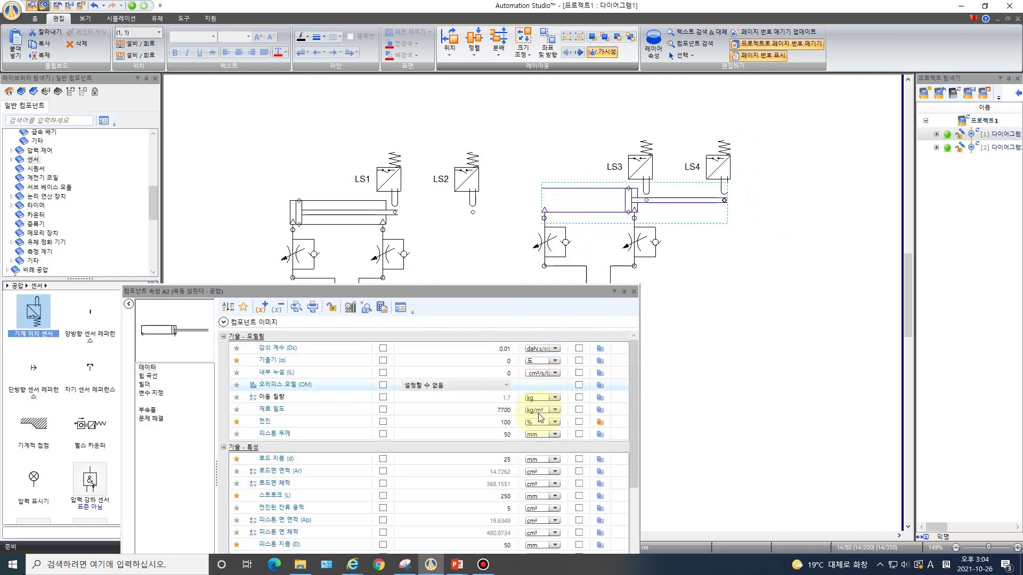
{"action": "left_click", "coordinate": [501, 422]}
{"action": "key", "text": "Delete"}
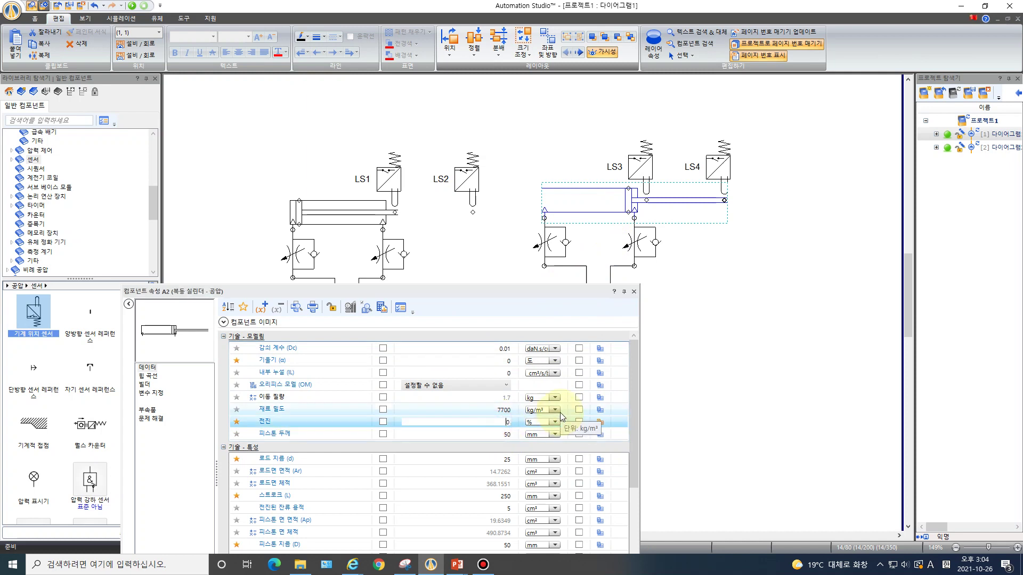
{"action": "key", "text": "Tab"}
{"action": "left_click", "coordinate": [635, 290]}
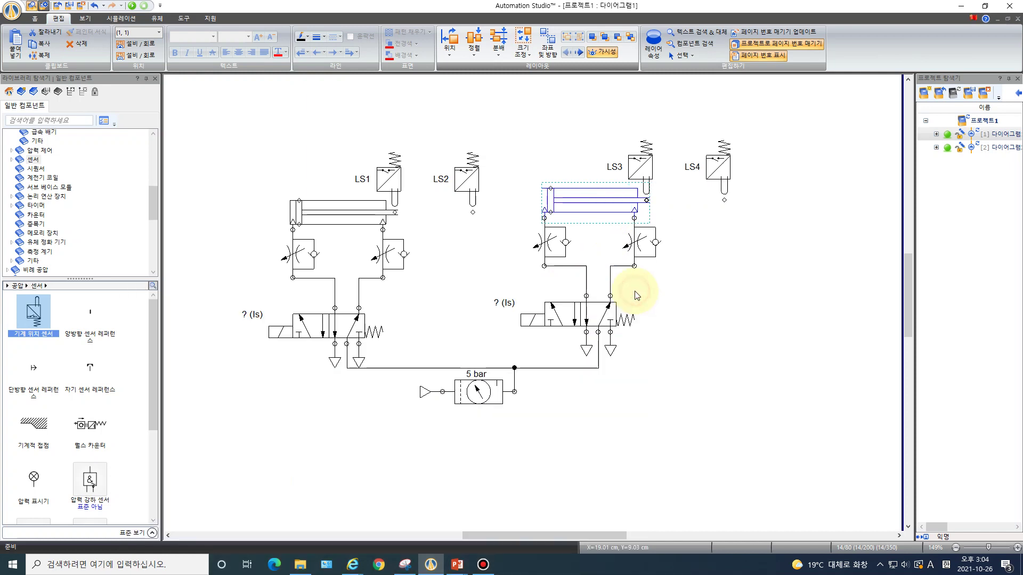
{"action": "left_click", "coordinate": [696, 343]}
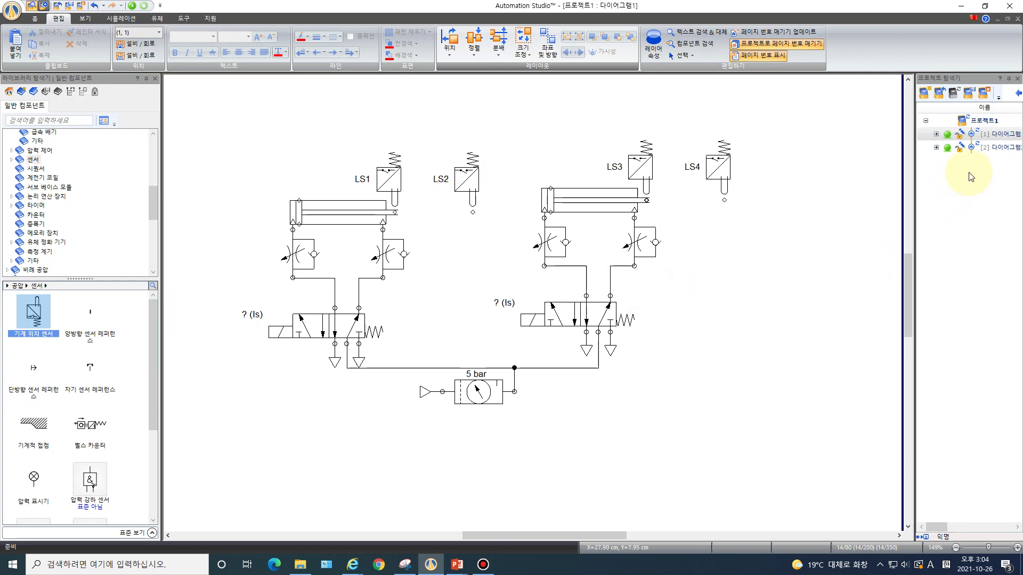
Open the second diagram and place a 24 V power supply below the reference circuit, with a 0 V ground well beneath it
{"action": "double_click", "coordinate": [991, 149]}
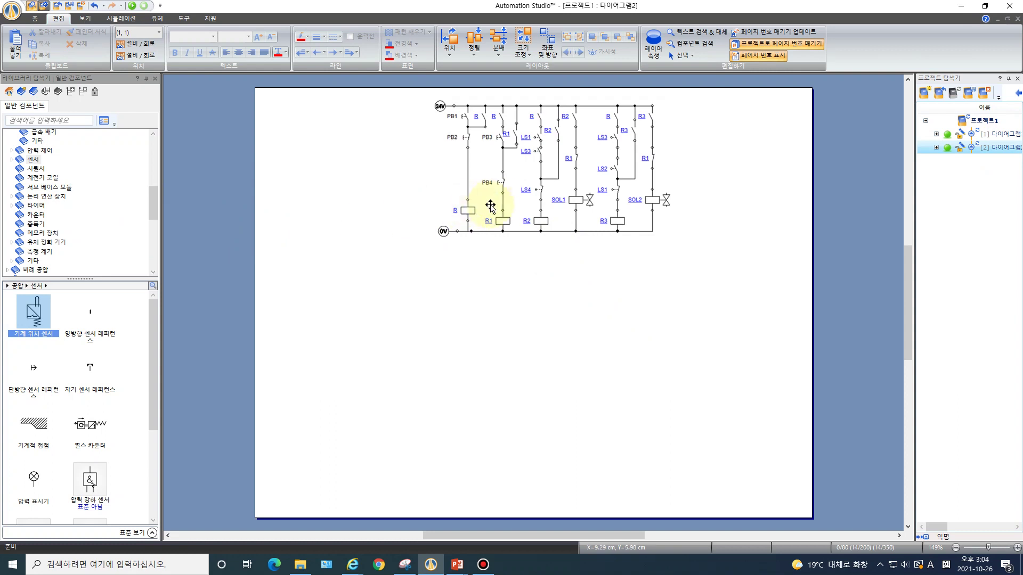
{"action": "scroll", "coordinate": [38, 199], "scroll_direction": "up", "scroll_amount": 10}
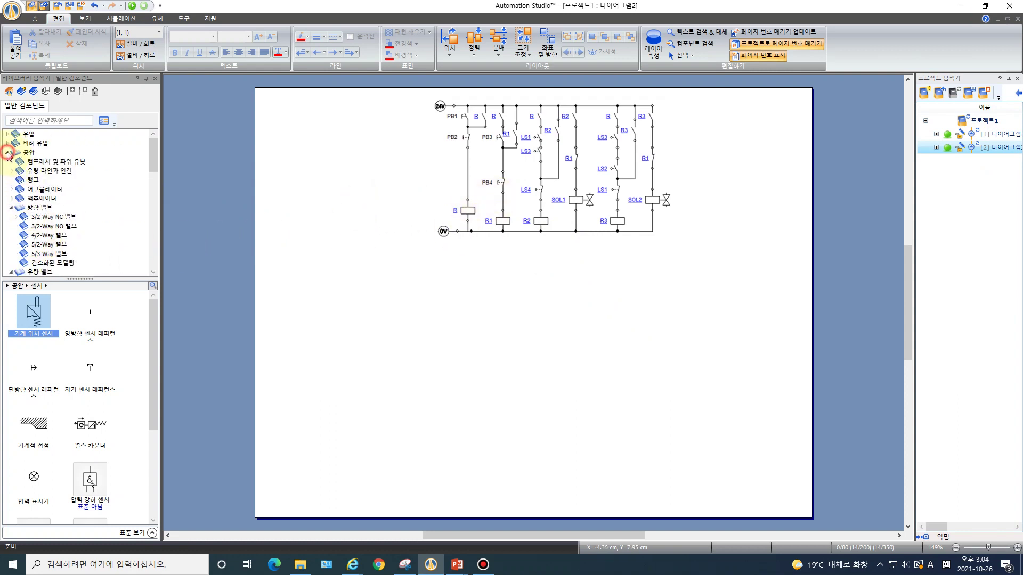
{"action": "left_click", "coordinate": [8, 154]}
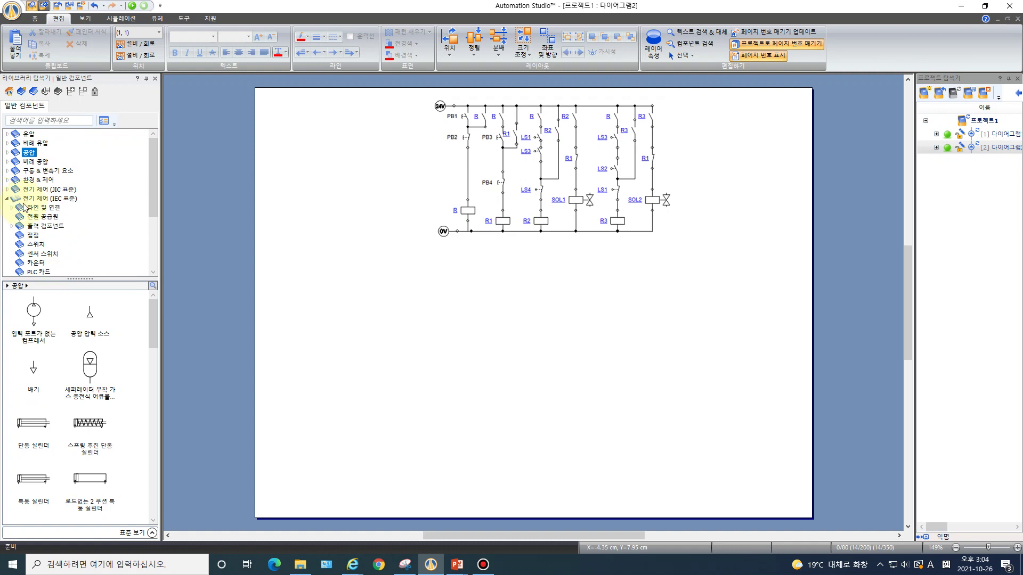
{"action": "left_click", "coordinate": [63, 199]}
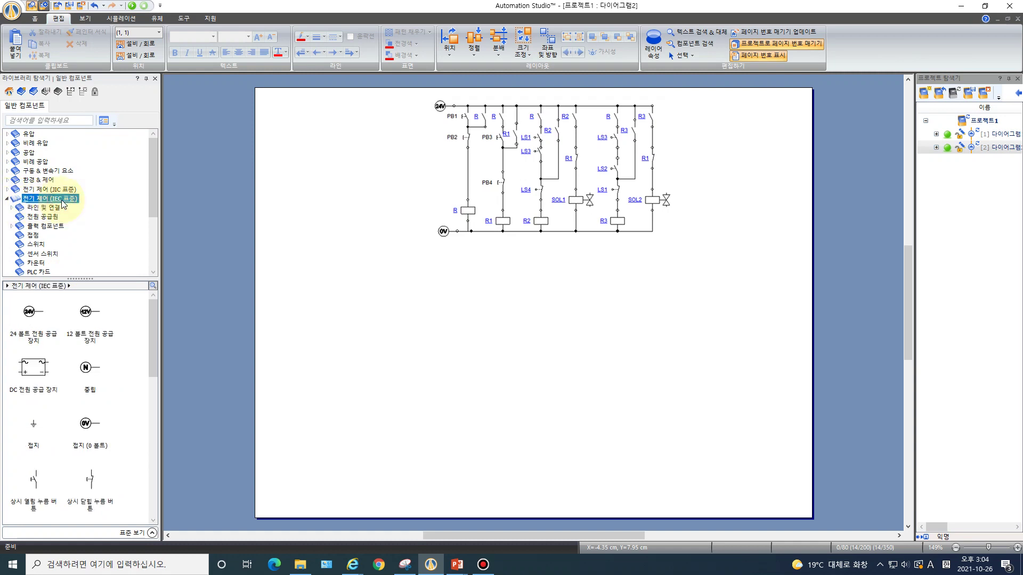
{"action": "left_click_drag", "start_coordinate": [26, 318], "coordinate": [362, 254]}
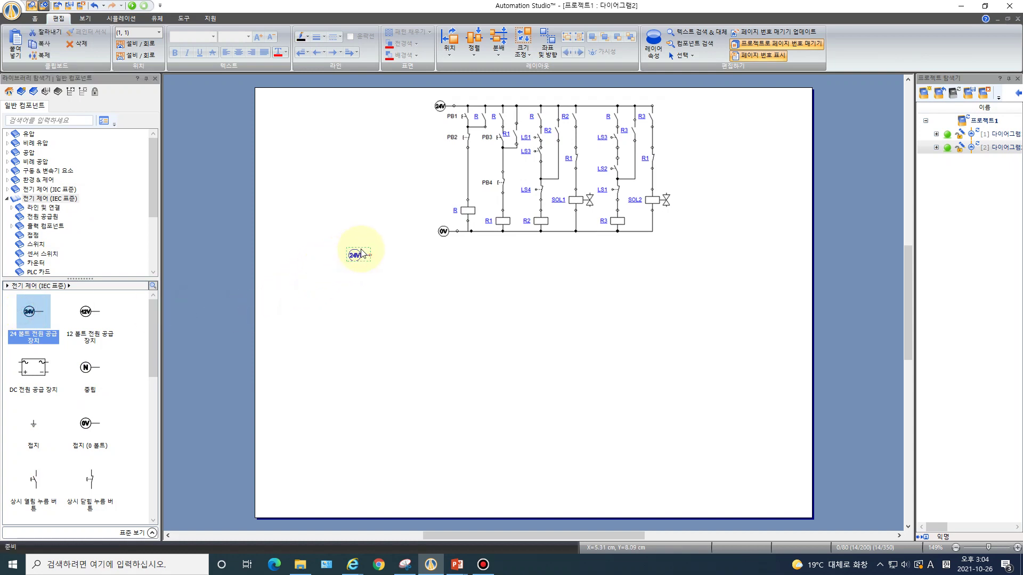
{"action": "scroll", "coordinate": [424, 275], "scroll_direction": "up", "scroll_amount": 1, "text": "ctrl"}
{"action": "scroll", "coordinate": [474, 274], "scroll_direction": "up", "scroll_amount": 3}
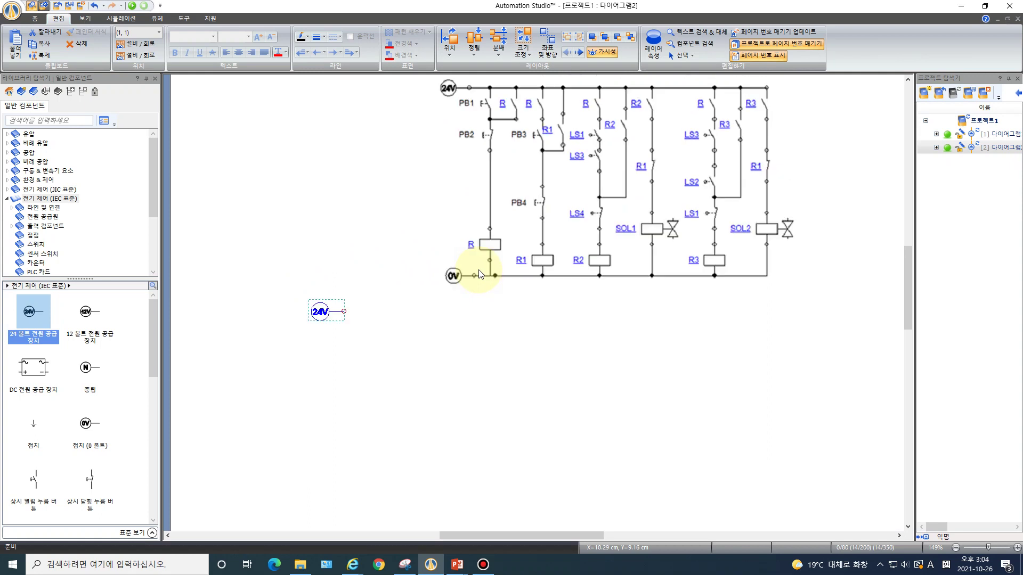
{"action": "scroll", "coordinate": [479, 274], "scroll_direction": "down", "scroll_amount": 1}
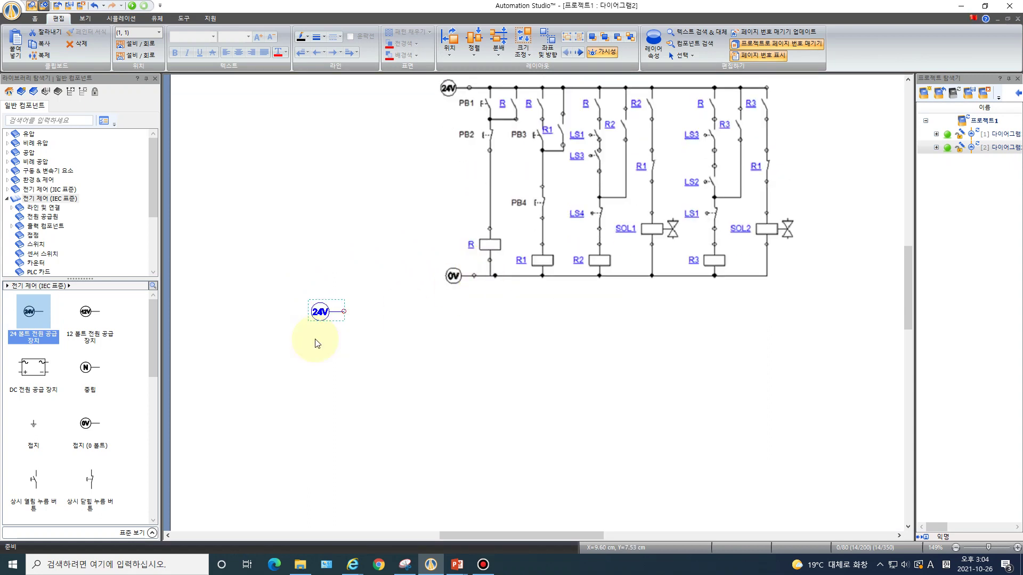
{"action": "left_click_drag", "start_coordinate": [90, 429], "coordinate": [341, 506]}
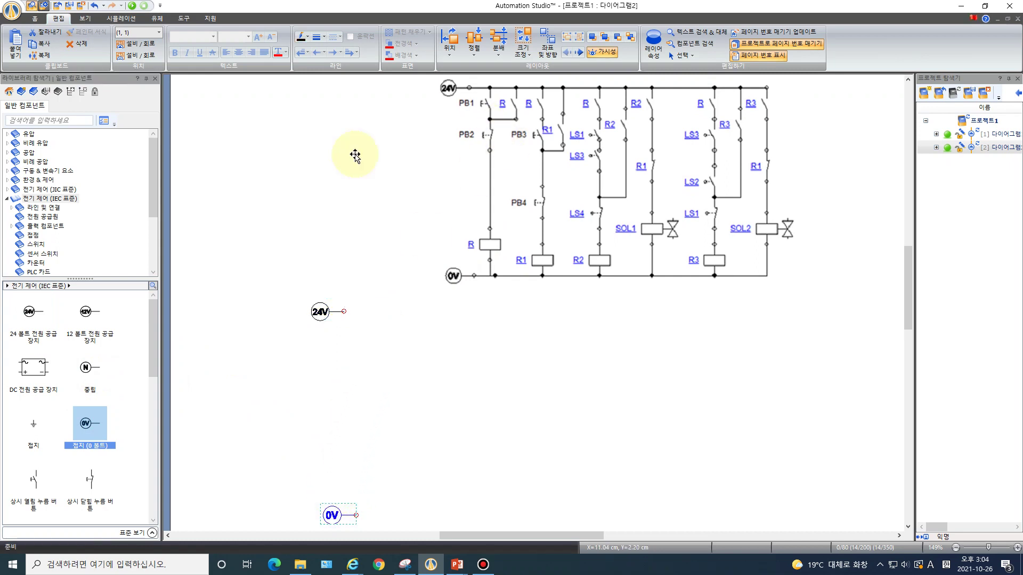
Add a normally open push button with alias PB1 beneath the 24 V supply and a normally closed one, PB2, directly under it
{"action": "left_click", "coordinate": [35, 244]}
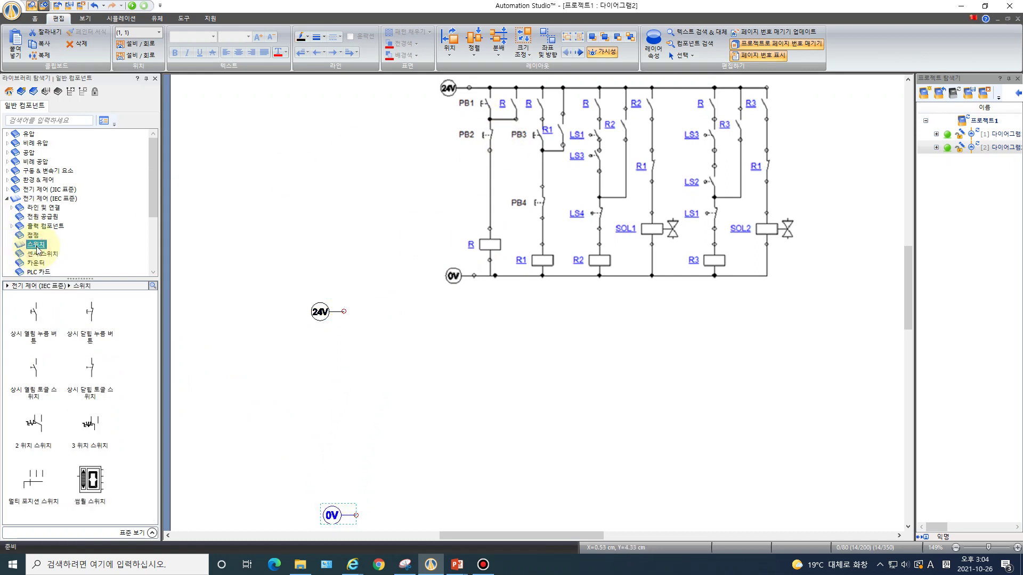
{"action": "left_click_drag", "start_coordinate": [37, 320], "coordinate": [354, 326]}
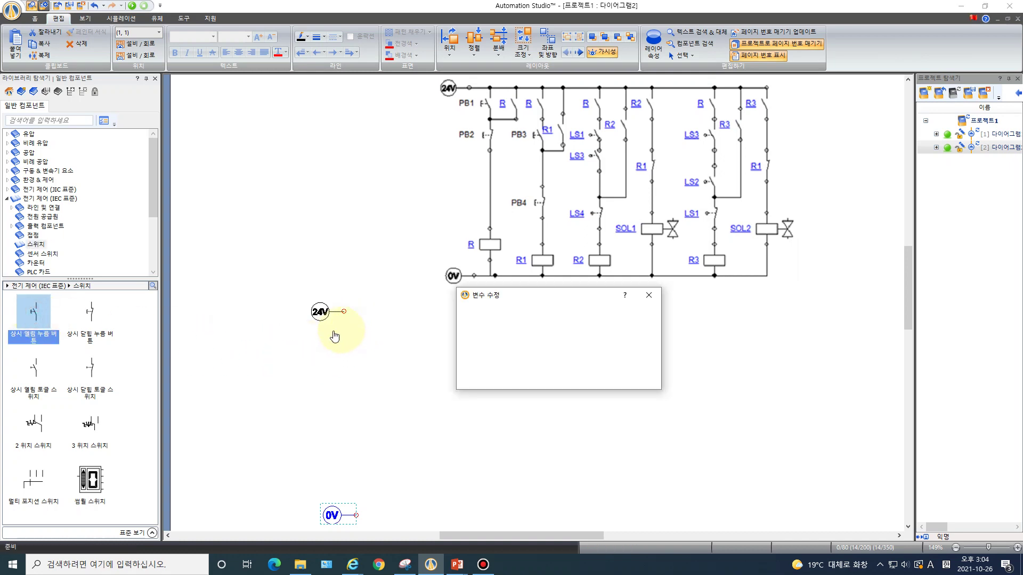
{"action": "key", "text": "BackSpace"}
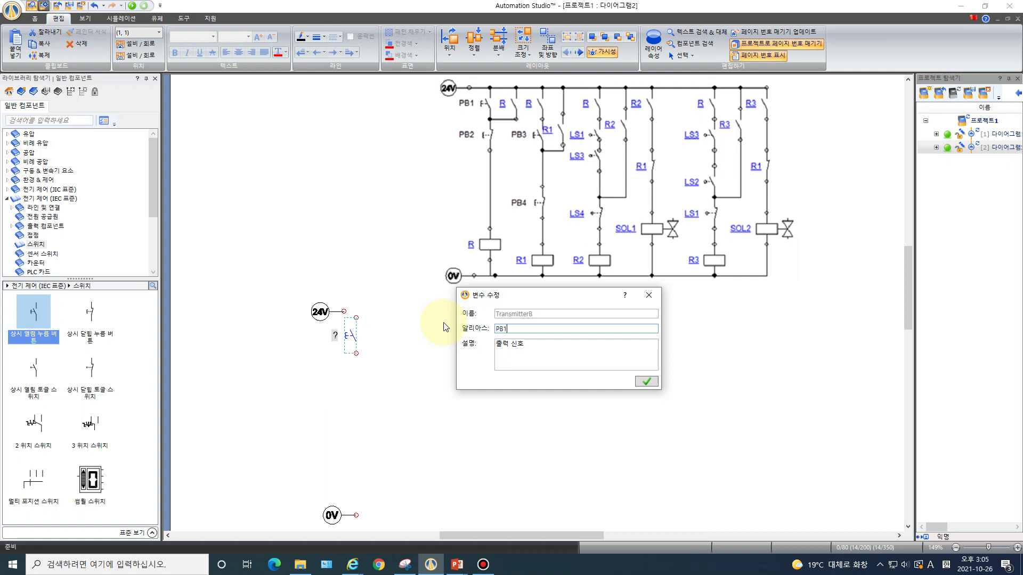
{"action": "left_click", "coordinate": [646, 381]}
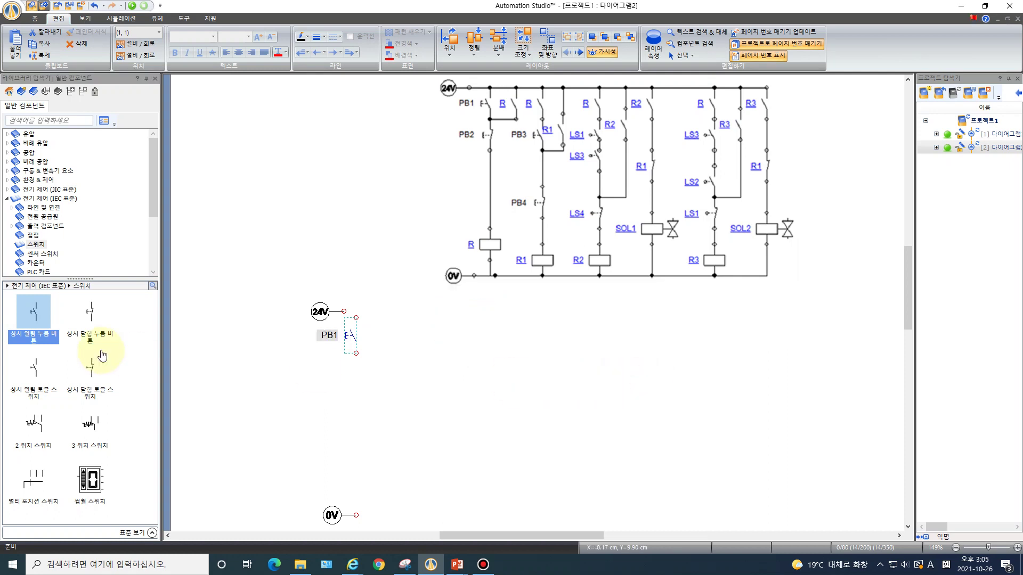
{"action": "left_click_drag", "start_coordinate": [89, 312], "coordinate": [360, 360]}
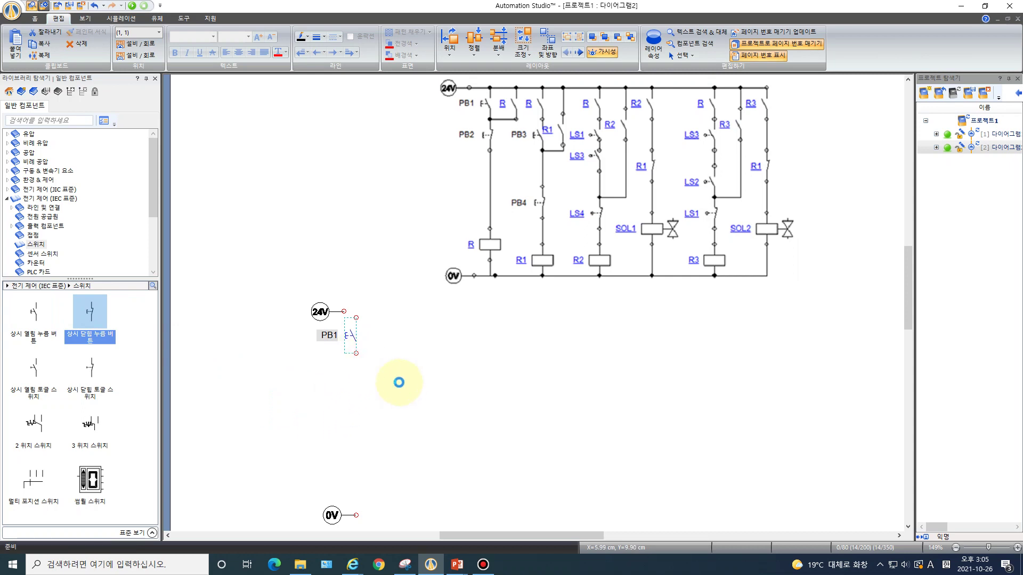
{"action": "key", "text": "BackSpace"}
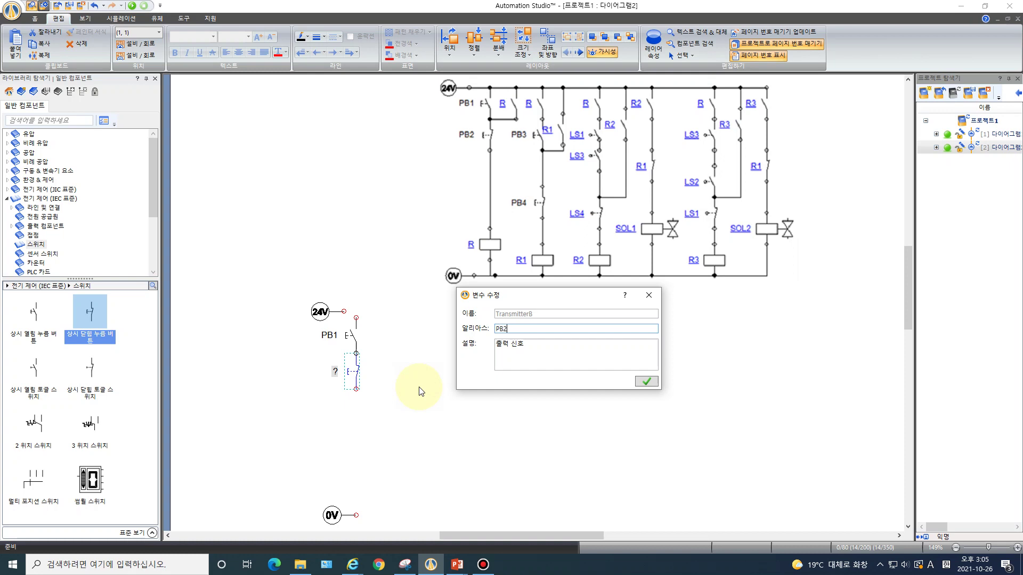
{"action": "left_click", "coordinate": [647, 383]}
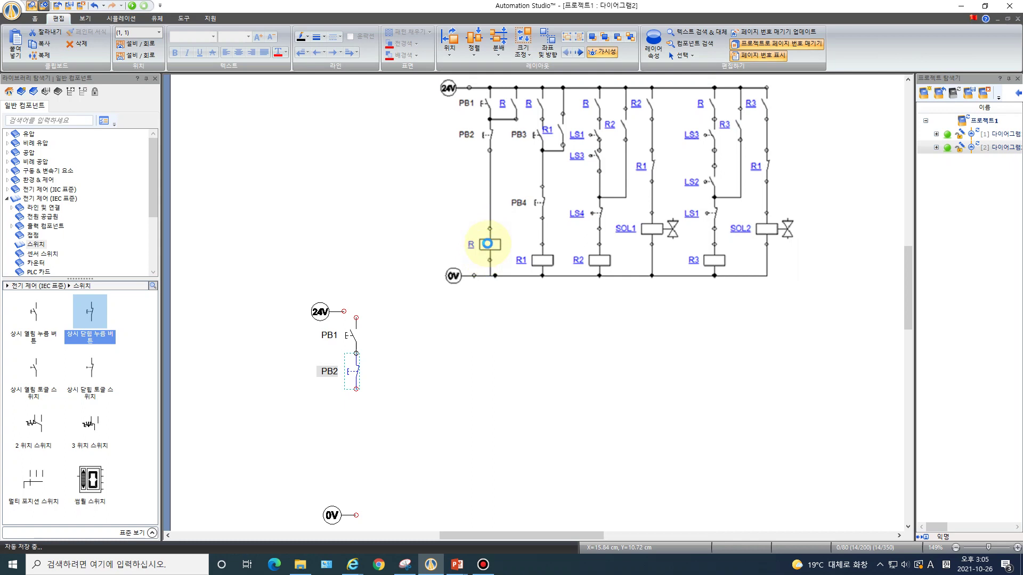
Add an IEC relay coil with alias R below PB2 and move it down to just above the 0 V ground
{"action": "left_click", "coordinate": [60, 198]}
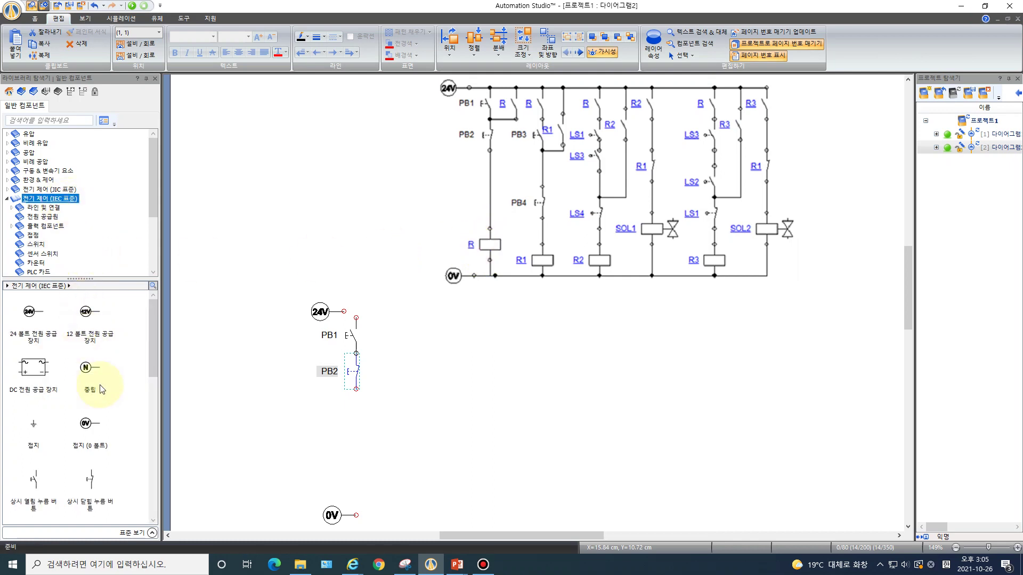
{"action": "scroll", "coordinate": [99, 389], "scroll_direction": "down", "scroll_amount": 3}
{"action": "left_click_drag", "start_coordinate": [90, 438], "coordinate": [362, 431]}
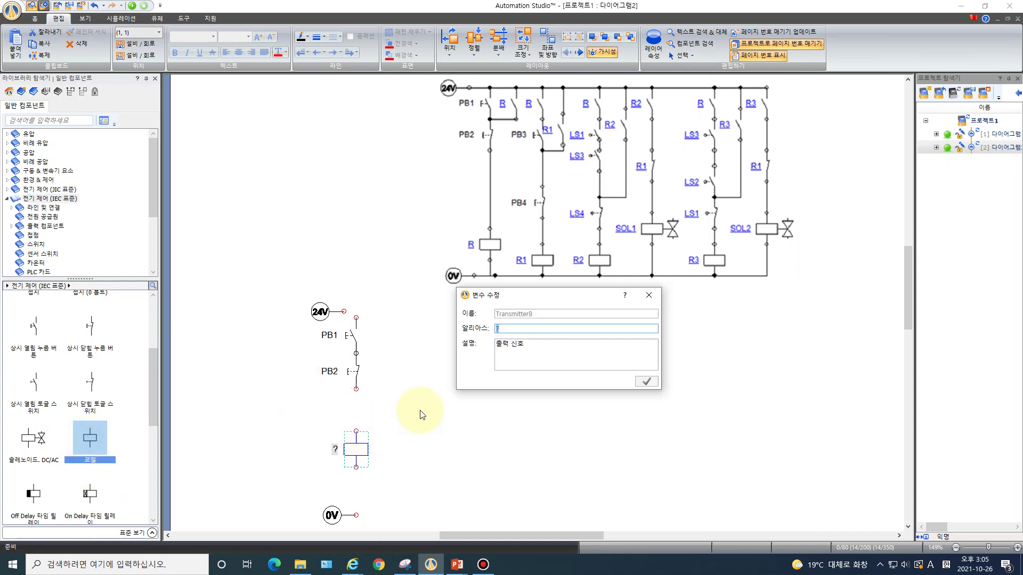
{"action": "key", "text": "BackSpace"}
{"action": "left_click", "coordinate": [644, 382]}
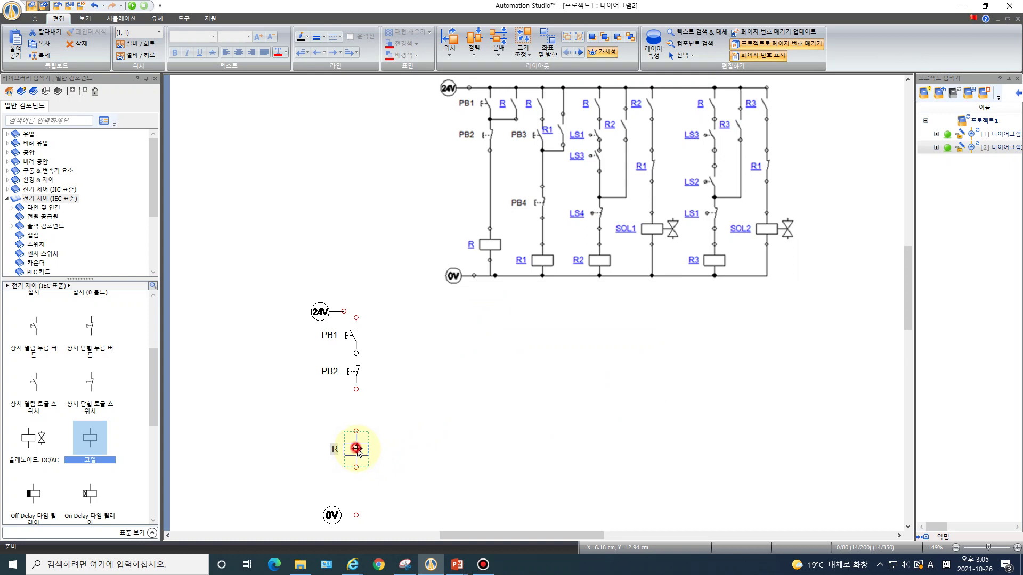
{"action": "left_click", "coordinate": [423, 459]}
Wire the 24 V supply to PB1, PB2 to coil R and the coil to 0 V, aligning the coil under the push buttons
{"action": "left_click", "coordinate": [354, 310]}
{"action": "left_click", "coordinate": [346, 312]}
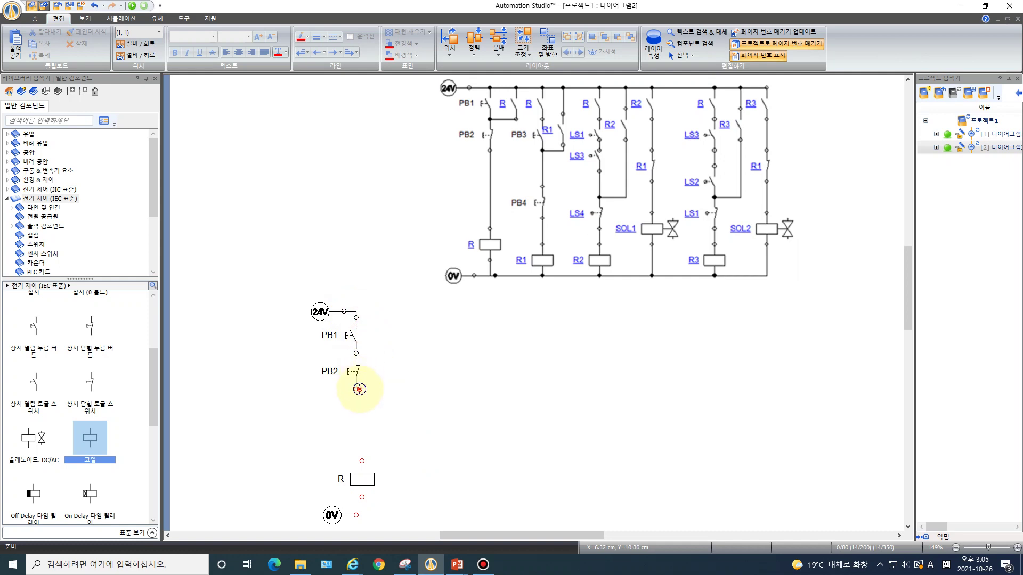
{"action": "left_click", "coordinate": [359, 393]}
{"action": "left_click", "coordinate": [362, 461]}
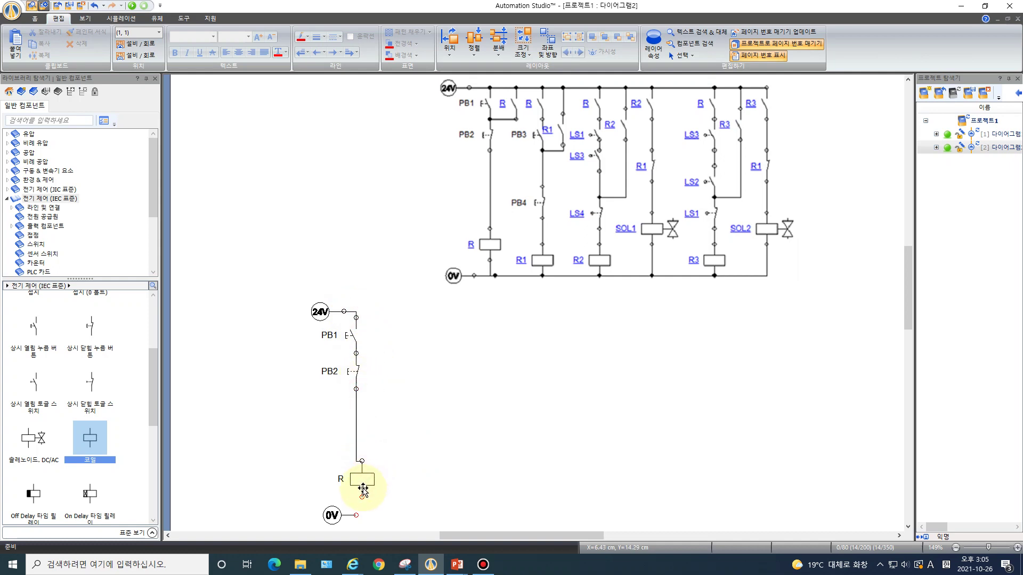
{"action": "left_click", "coordinate": [363, 483]}
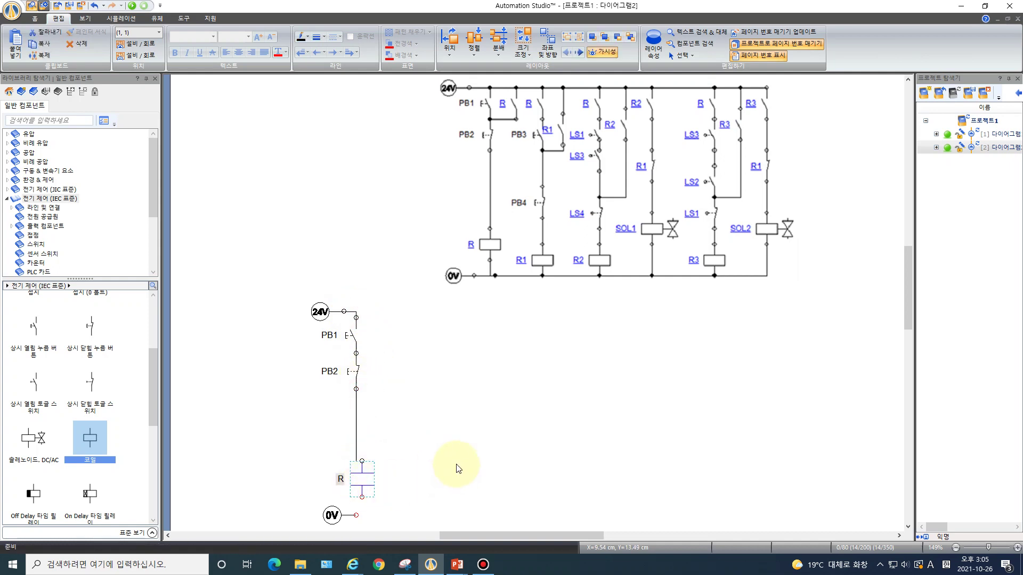
{"action": "left_click_drag", "start_coordinate": [357, 475], "coordinate": [351, 477]}
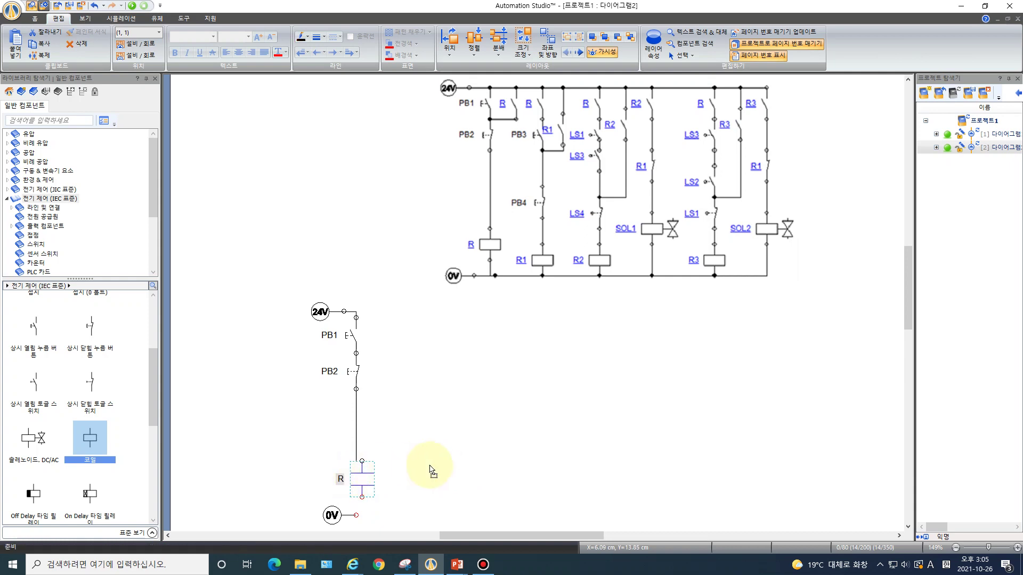
{"action": "left_click", "coordinate": [463, 451]}
{"action": "left_click_drag", "start_coordinate": [356, 516], "coordinate": [356, 498]}
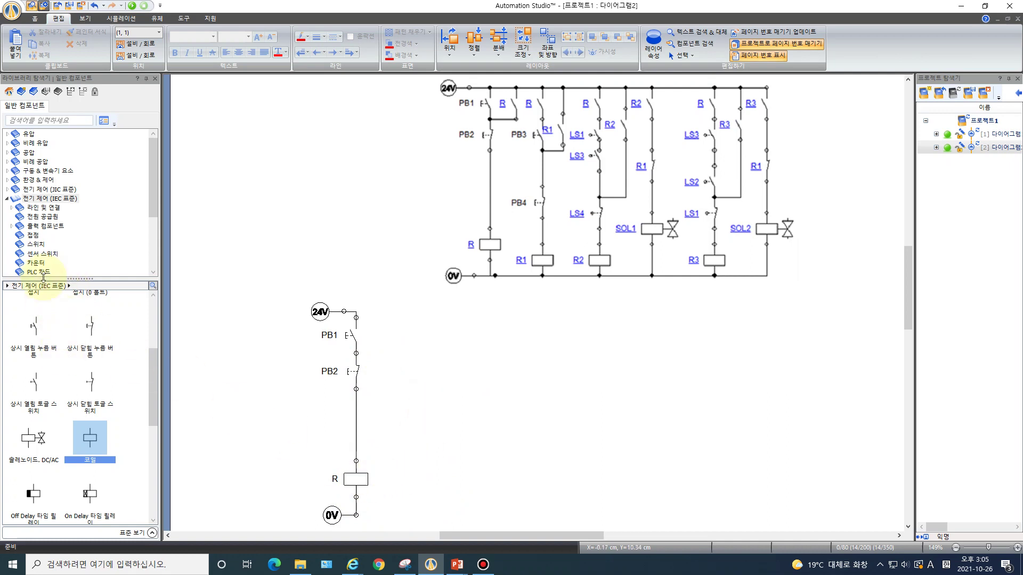
Add a normally open contact beside PB1 and link it to the relay variable R
{"action": "left_click", "coordinate": [35, 236]}
{"action": "left_click_drag", "start_coordinate": [32, 315], "coordinate": [390, 327]}
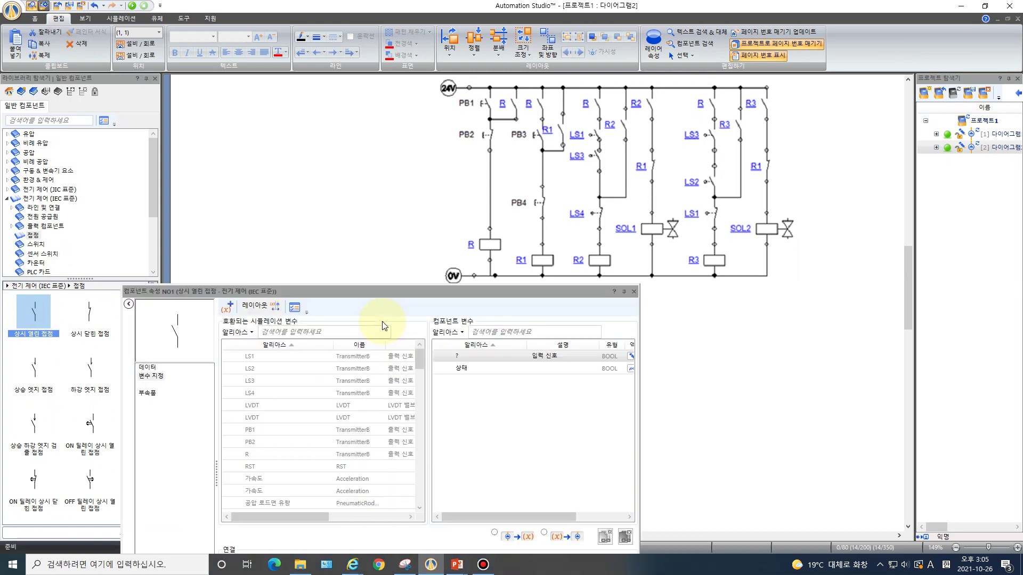
{"action": "double_click", "coordinate": [251, 454]}
{"action": "left_click", "coordinate": [634, 292]}
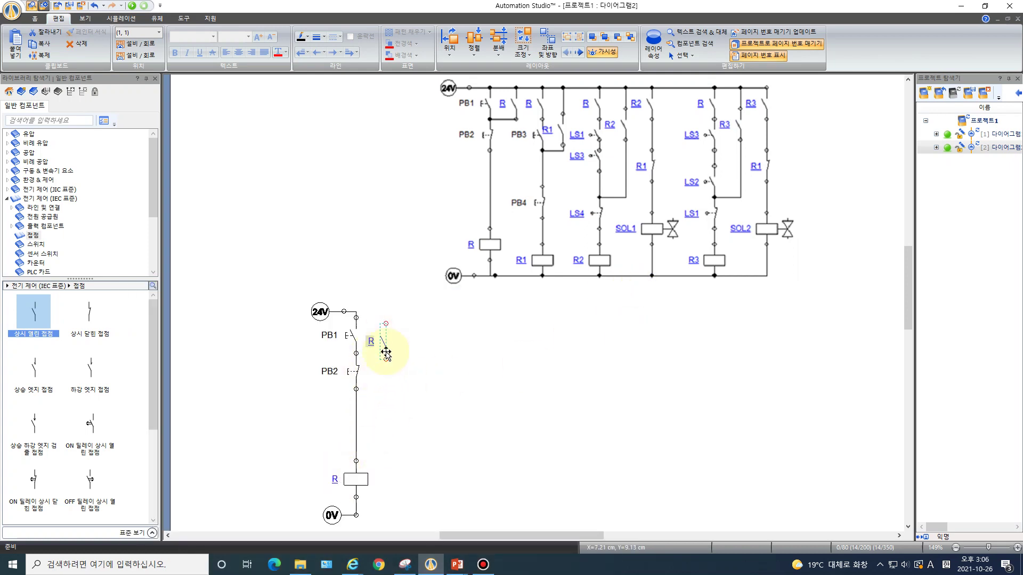
{"action": "left_click", "coordinate": [452, 381]}
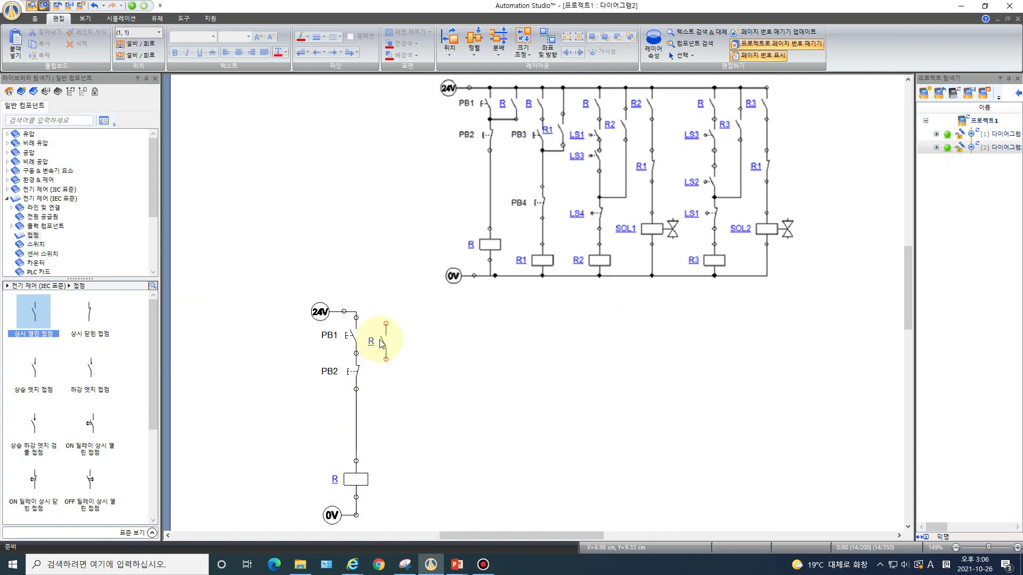
Wire the R contact in parallel with PB1 and align it level with the push button
{"action": "left_click_drag", "start_coordinate": [386, 324], "coordinate": [360, 311]}
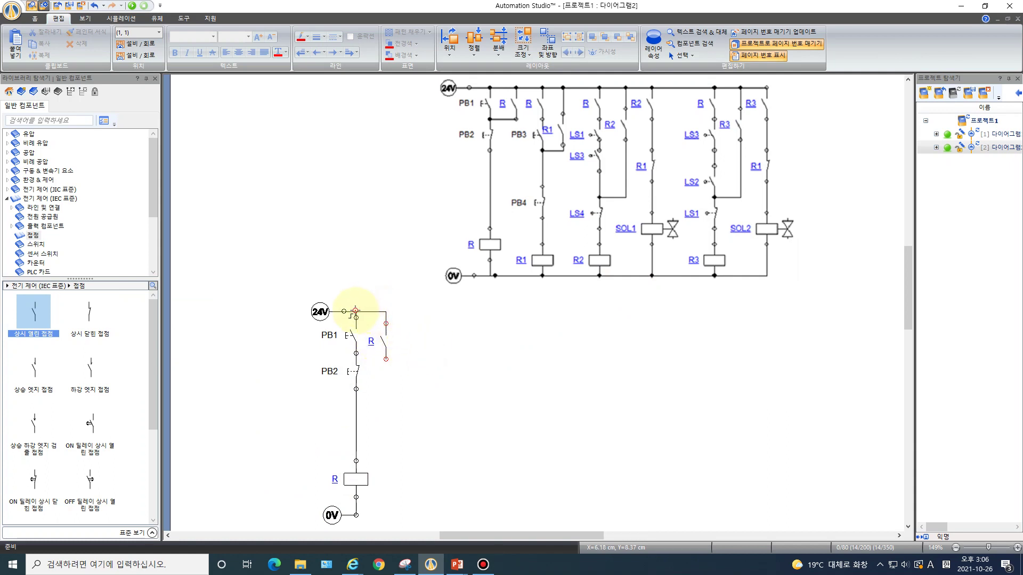
{"action": "left_click_drag", "start_coordinate": [386, 359], "coordinate": [383, 325]}
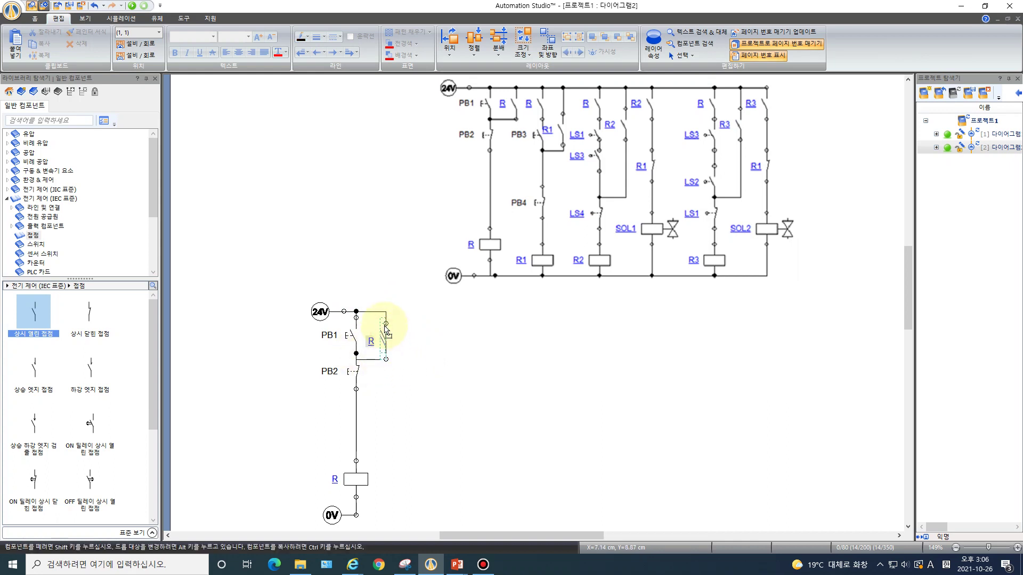
{"action": "left_click", "coordinate": [449, 370]}
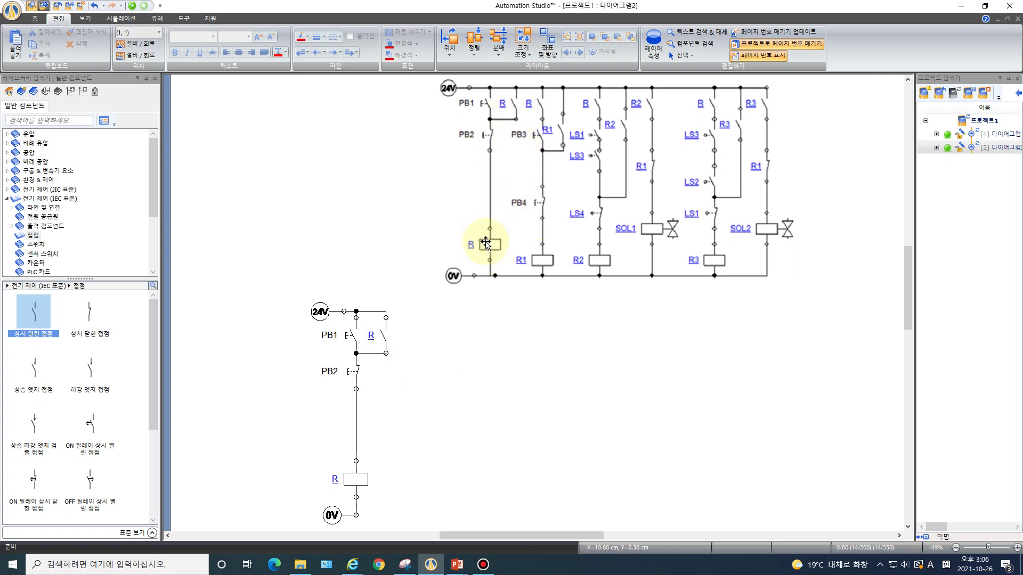
Place a second normally open contact linked to variable R beside the first one to start the second rung
{"action": "left_click_drag", "start_coordinate": [33, 312], "coordinate": [427, 316]}
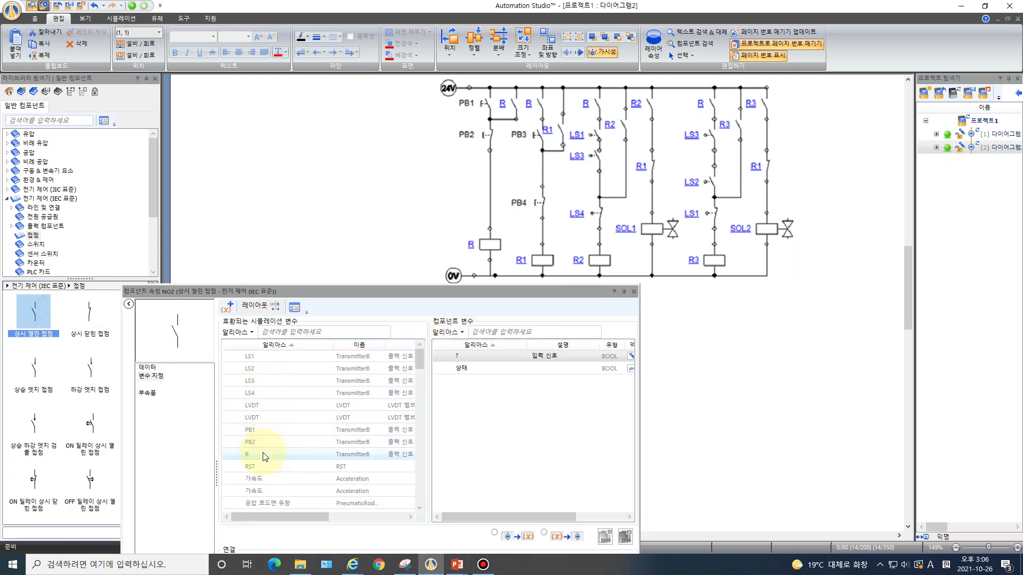
{"action": "left_click", "coordinate": [263, 455]}
{"action": "double_click", "coordinate": [263, 455]}
{"action": "left_click", "coordinate": [633, 292]}
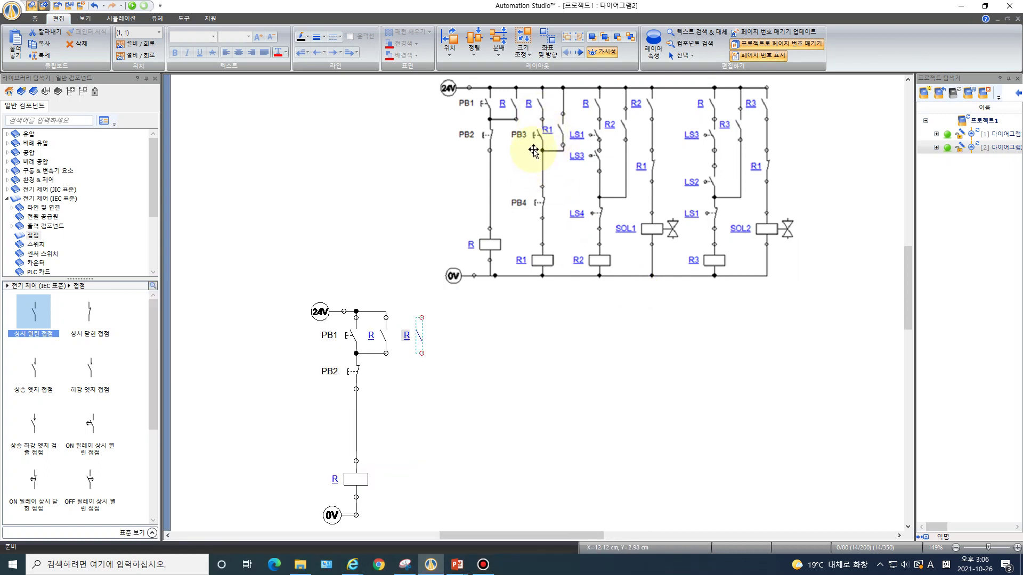
Add a normally open push button PB3 below the second rung's R contact and a normally closed push button PB4 beneath it
{"action": "left_click", "coordinate": [41, 245]}
{"action": "left_click_drag", "start_coordinate": [36, 313], "coordinate": [410, 343]}
{"action": "key", "text": "BackSpace"}
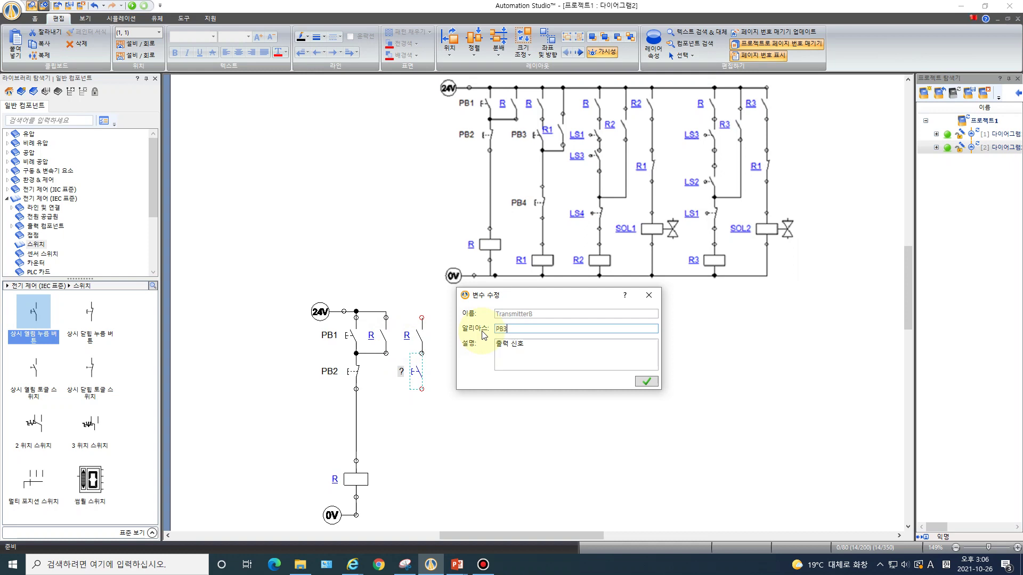
{"action": "left_click", "coordinate": [646, 382]}
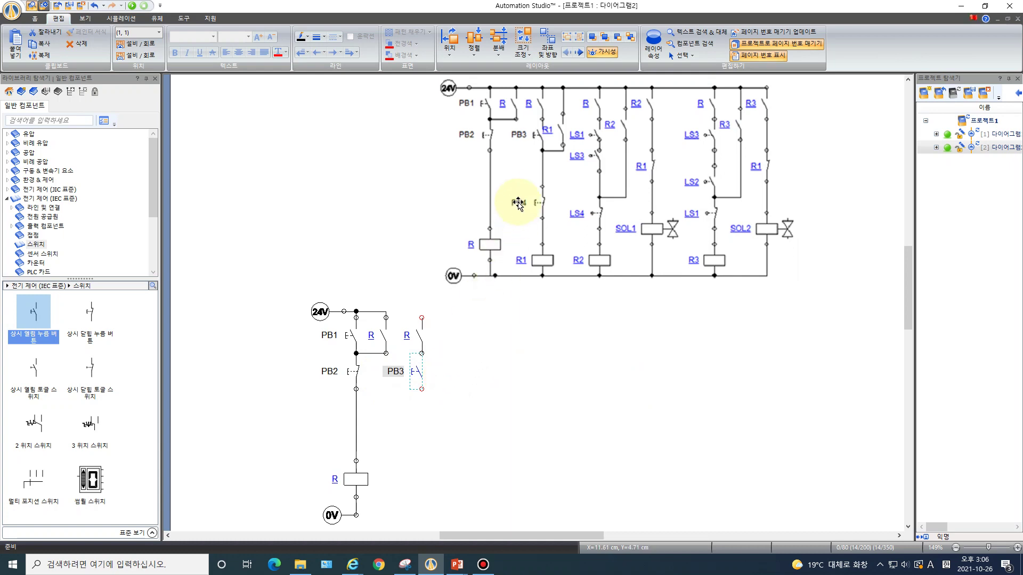
{"action": "left_click_drag", "start_coordinate": [89, 314], "coordinate": [420, 397]}
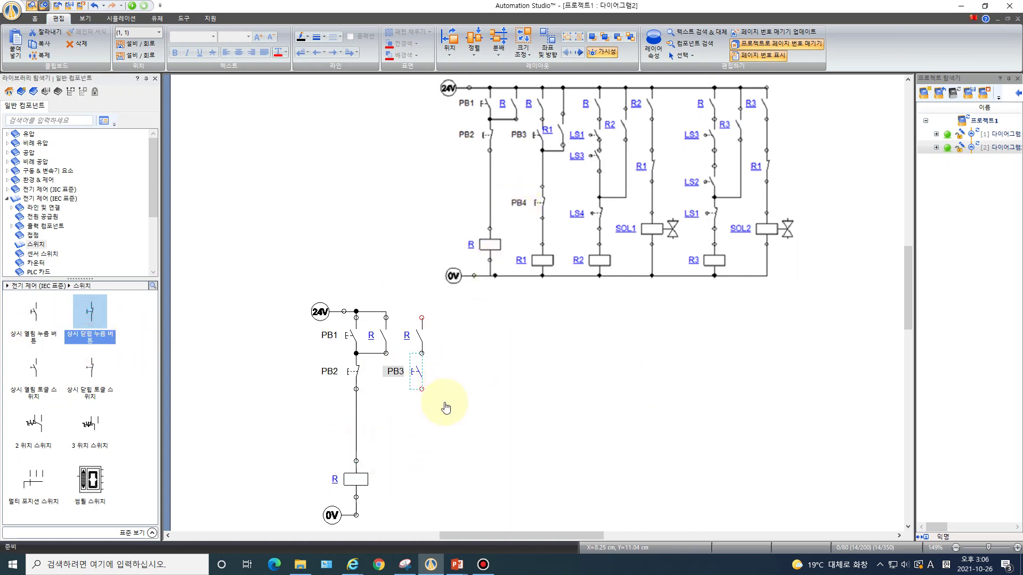
{"action": "key", "text": "BackSpace"}
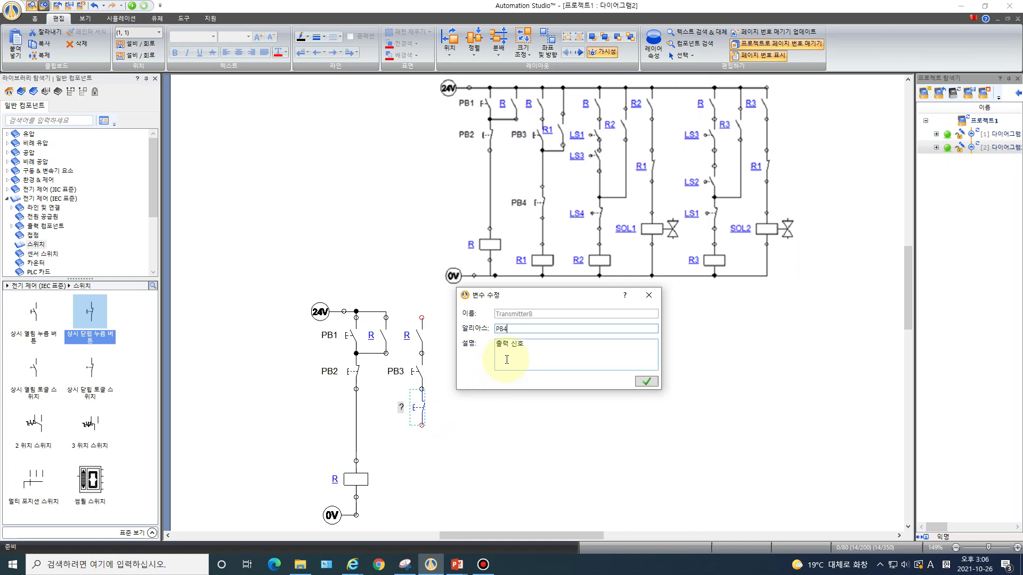
{"action": "left_click", "coordinate": [656, 381]}
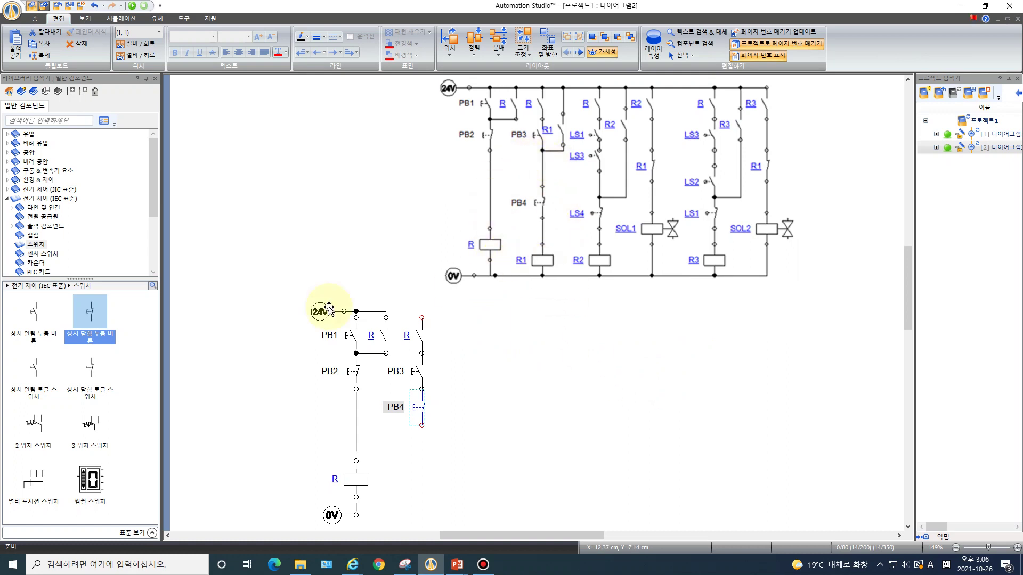
Place a relay coil below PB4, level with coil R, and give it the alias R1
{"action": "left_click", "coordinate": [60, 199]}
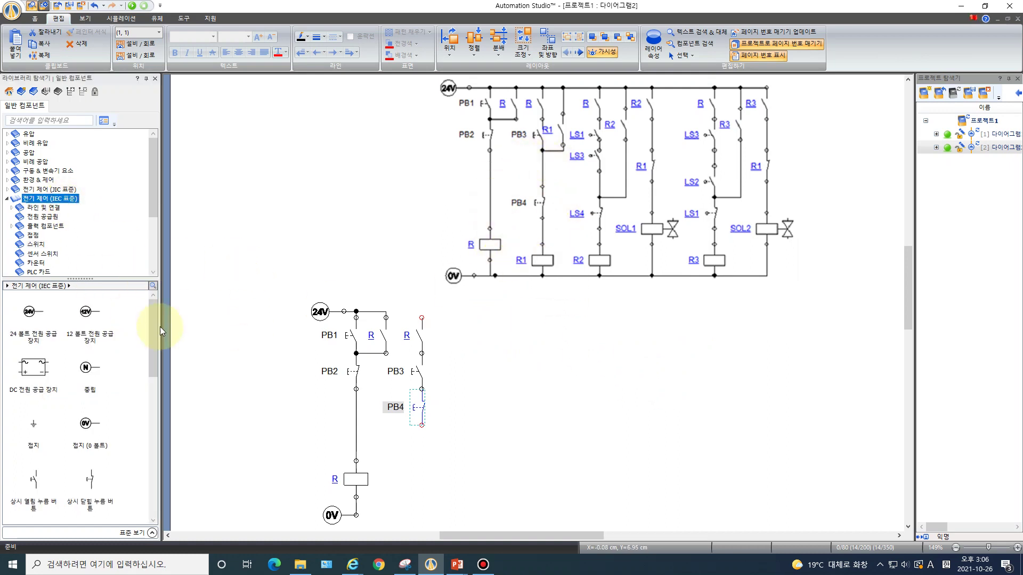
{"action": "scroll", "coordinate": [152, 369], "scroll_direction": "down", "scroll_amount": 1}
{"action": "left_click_drag", "start_coordinate": [152, 370], "coordinate": [156, 389]}
{"action": "left_click_drag", "start_coordinate": [90, 385], "coordinate": [424, 468]}
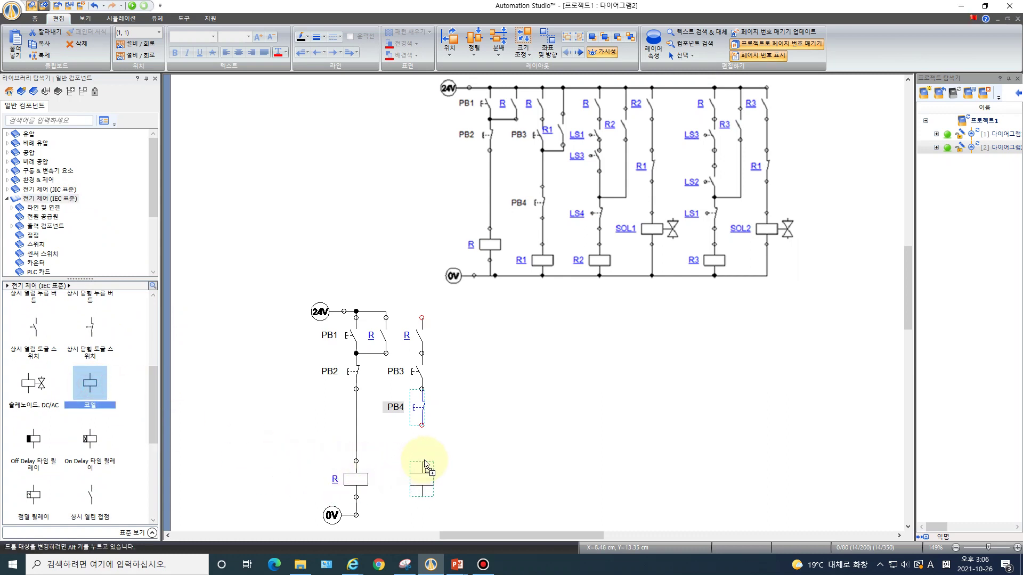
{"action": "key", "text": "BackSpace"}
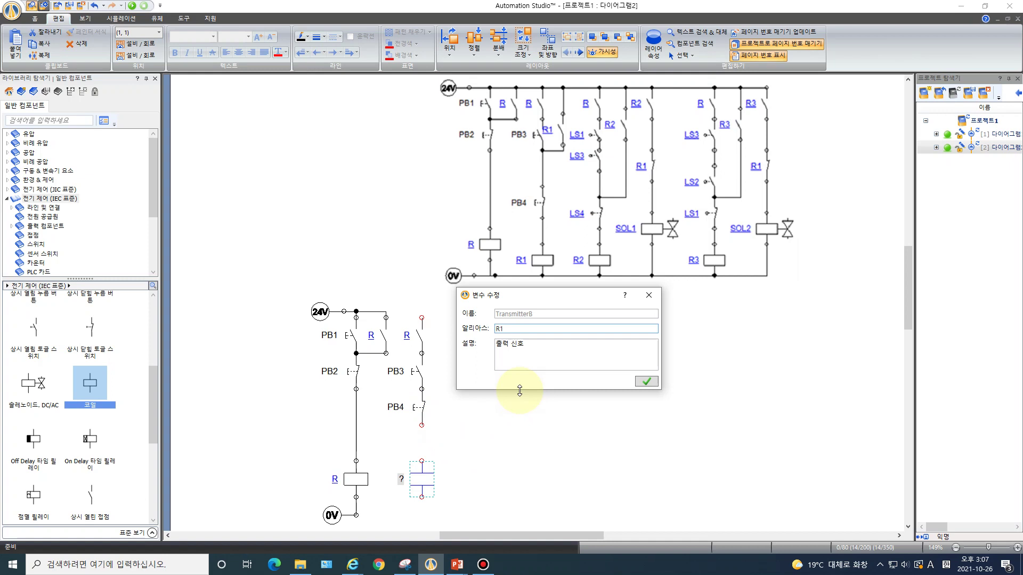
{"action": "left_click", "coordinate": [647, 382]}
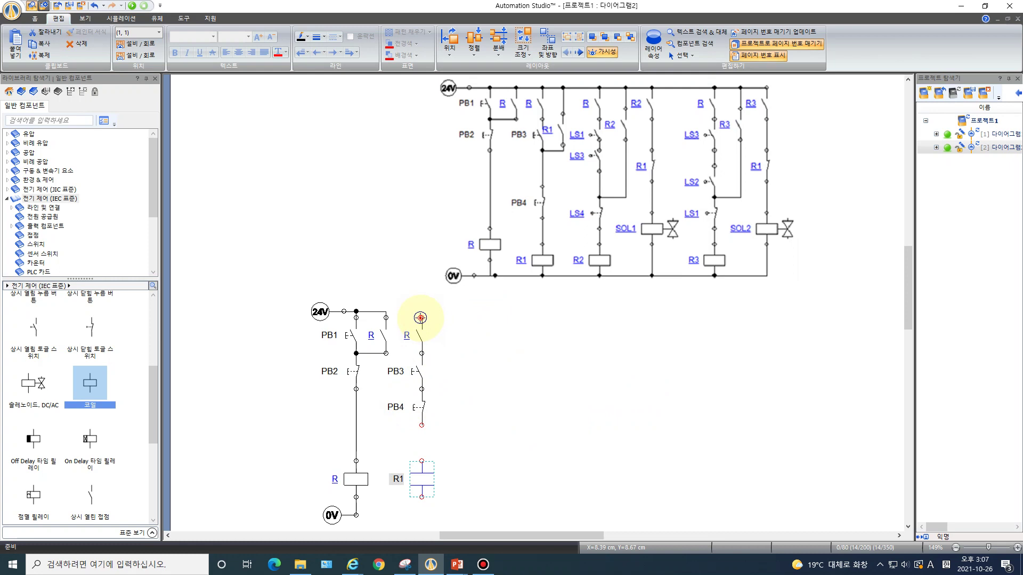
Wire the second rung's R contact to the 24 V line, PB4 to coil R1, and the coil to 0 V
{"action": "left_click_drag", "start_coordinate": [421, 318], "coordinate": [385, 311]}
{"action": "left_click_drag", "start_coordinate": [422, 426], "coordinate": [422, 461]}
{"action": "left_click_drag", "start_coordinate": [423, 499], "coordinate": [355, 515]}
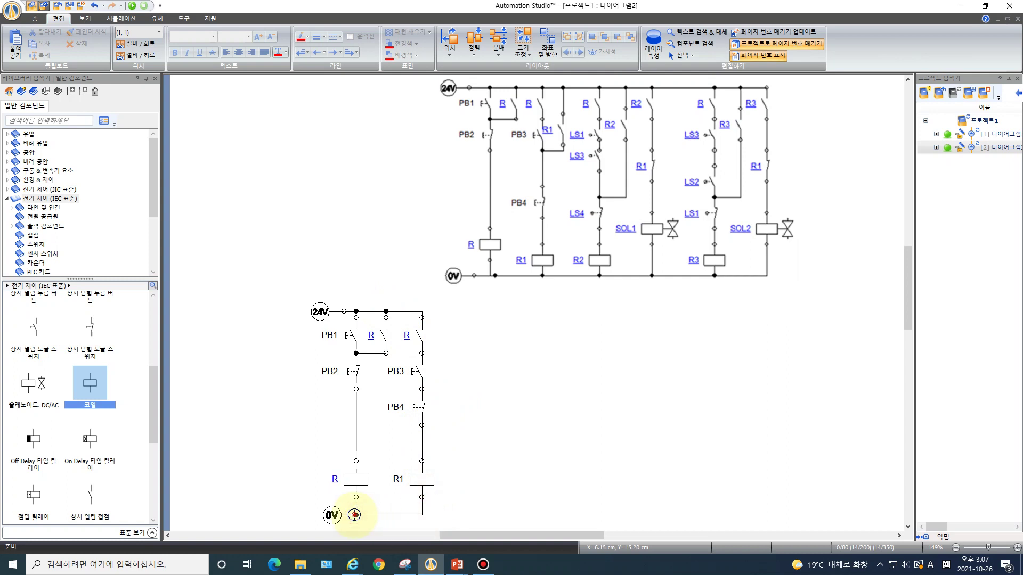
Add a normally open contact linked to R1 beside the second rung and wire it in parallel with the R contact and PB3
{"action": "left_click", "coordinate": [33, 235]}
{"action": "left_click_drag", "start_coordinate": [34, 312], "coordinate": [453, 315]}
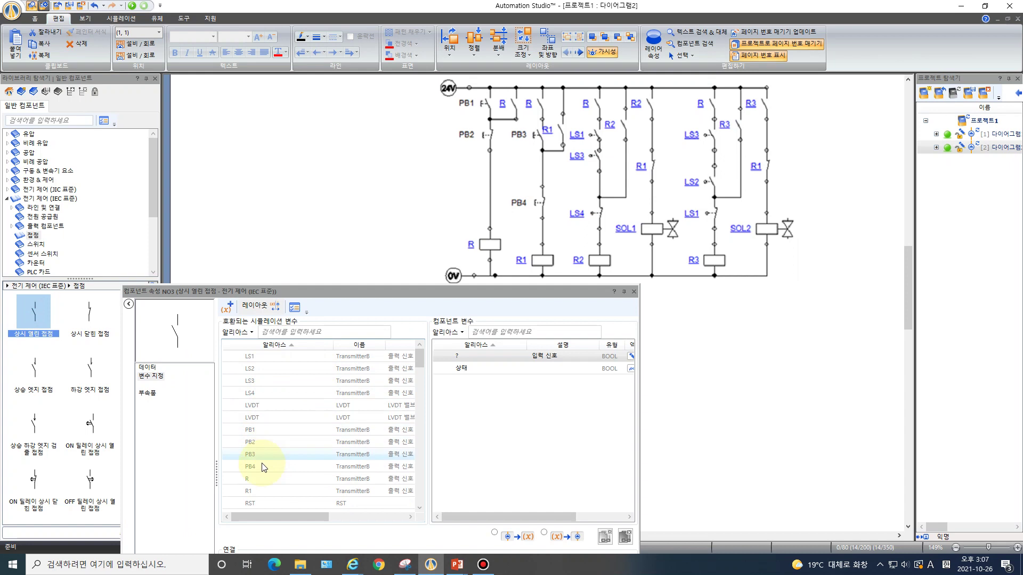
{"action": "double_click", "coordinate": [263, 494]}
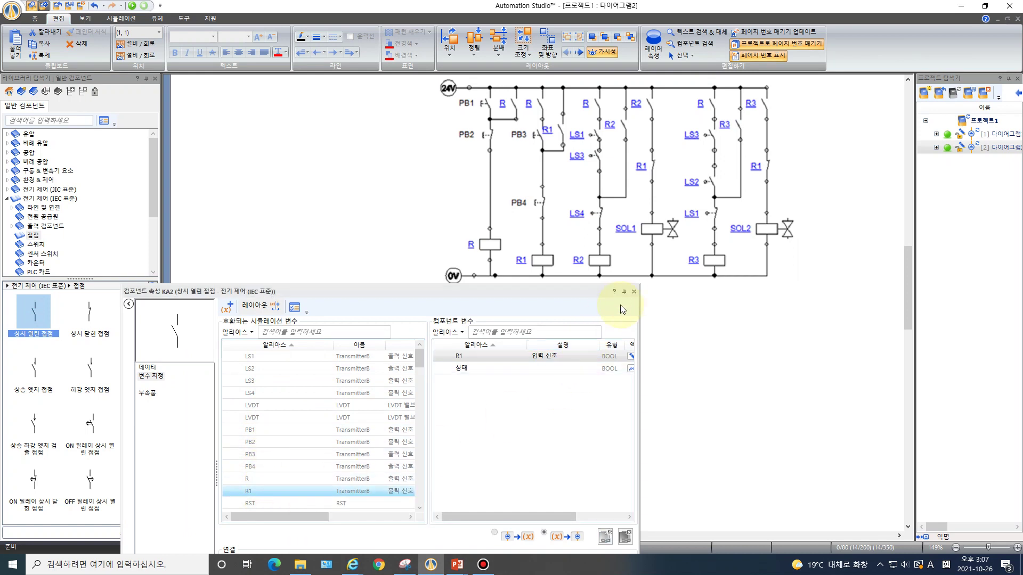
{"action": "left_click", "coordinate": [632, 293]}
{"action": "left_click", "coordinate": [509, 318]}
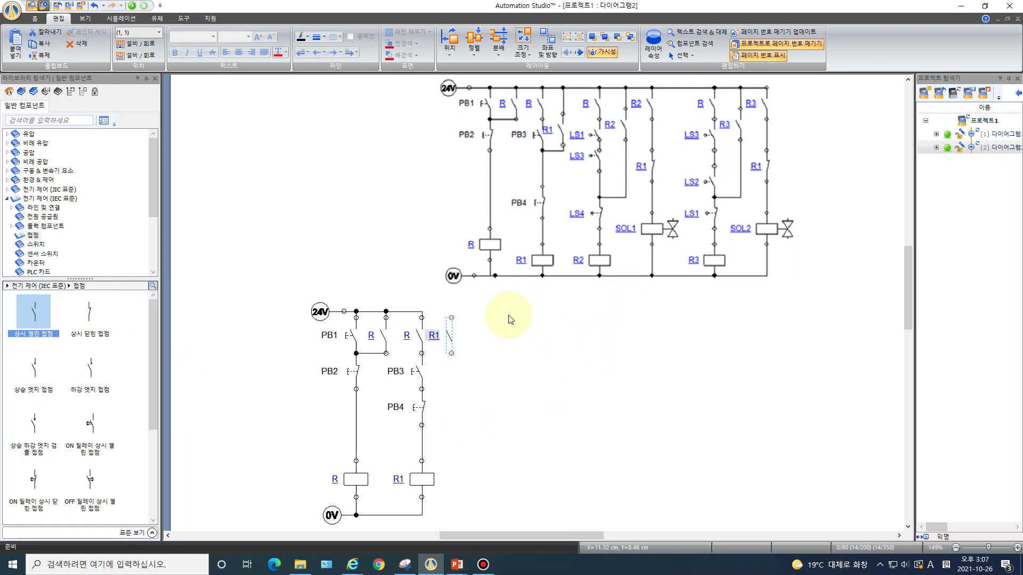
{"action": "left_click_drag", "start_coordinate": [450, 315], "coordinate": [422, 311]}
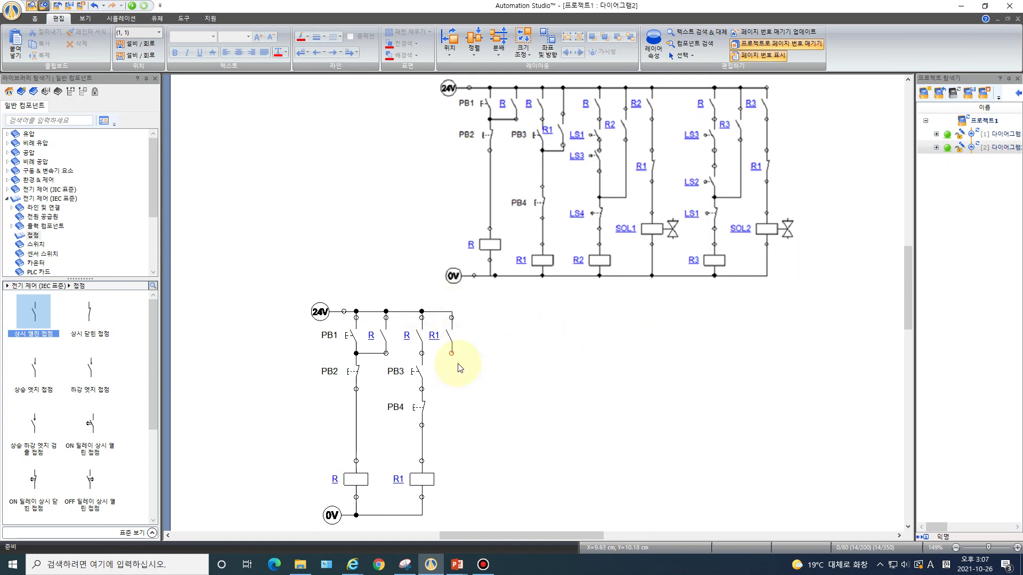
{"action": "mouse_move", "coordinate": [452, 354]}
{"action": "left_mouse_down"}
{"action": "mouse_move", "coordinate": [452, 395]}
{"action": "mouse_move", "coordinate": [422, 390]}
{"action": "left_mouse_up"}
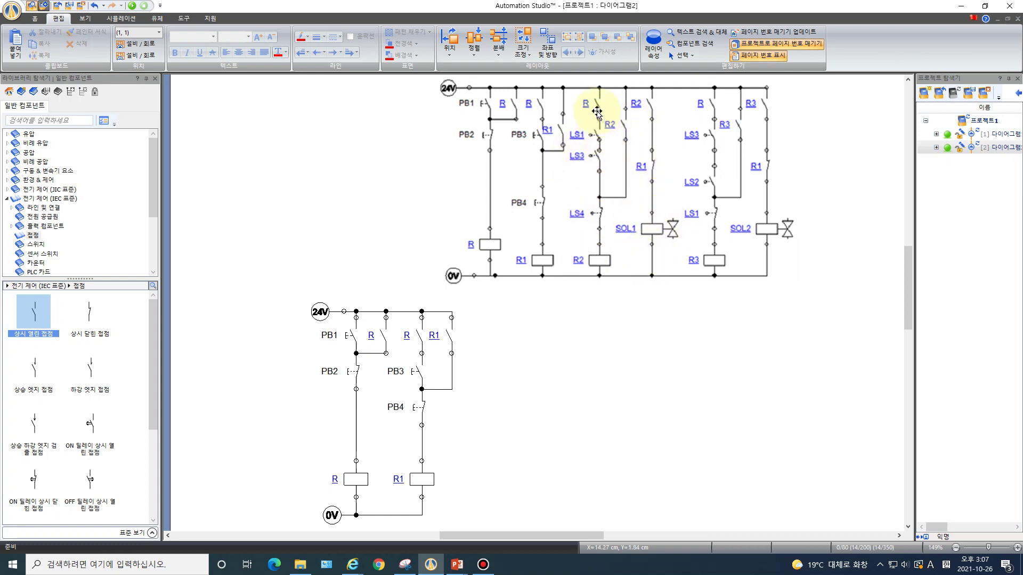
Place a normally open contact linked to variable R beside the R1 contact to start the third rung
{"action": "left_click_drag", "start_coordinate": [47, 317], "coordinate": [506, 326]}
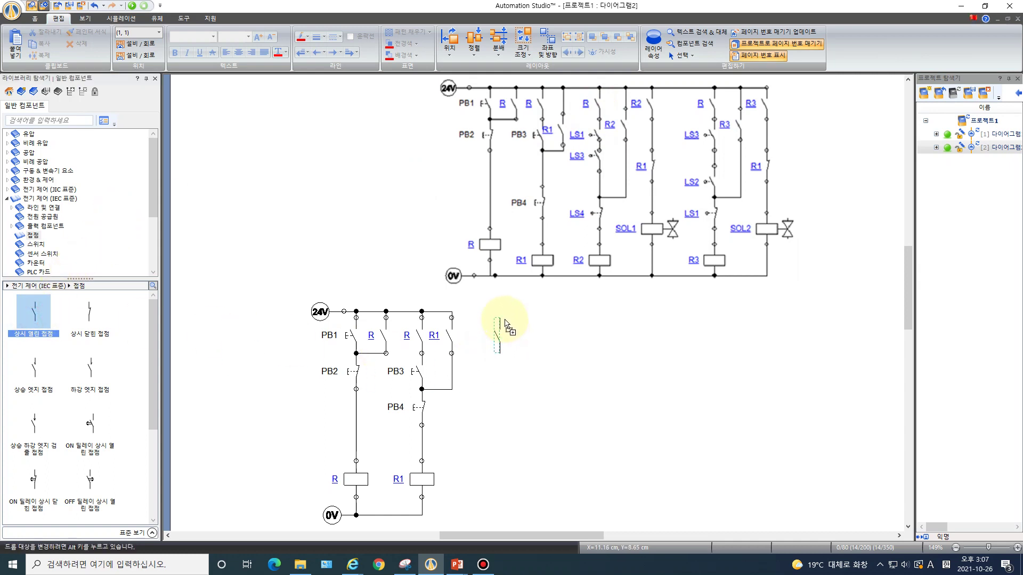
{"action": "left_click_drag", "start_coordinate": [506, 319], "coordinate": [506, 320]}
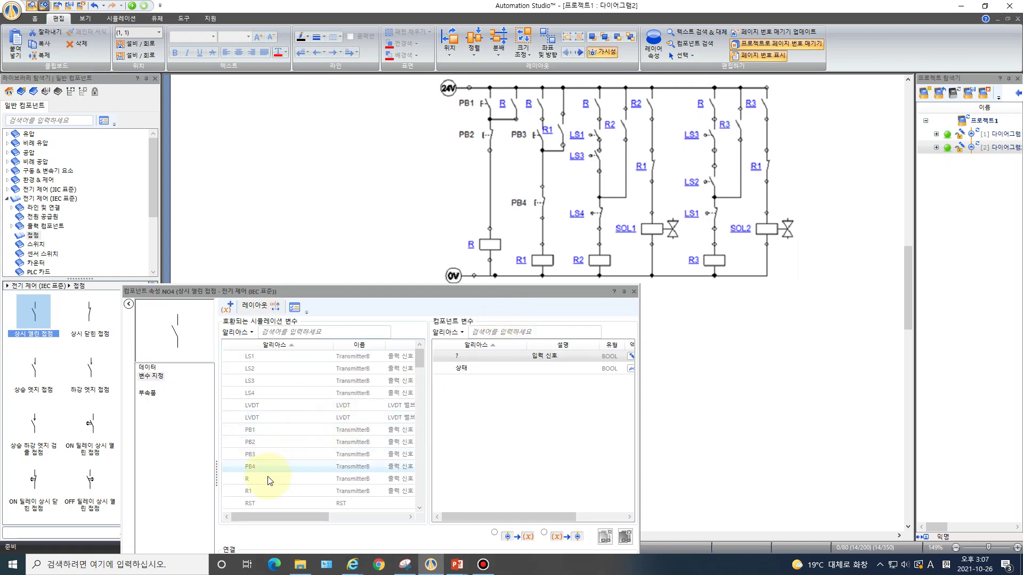
{"action": "double_click", "coordinate": [269, 479]}
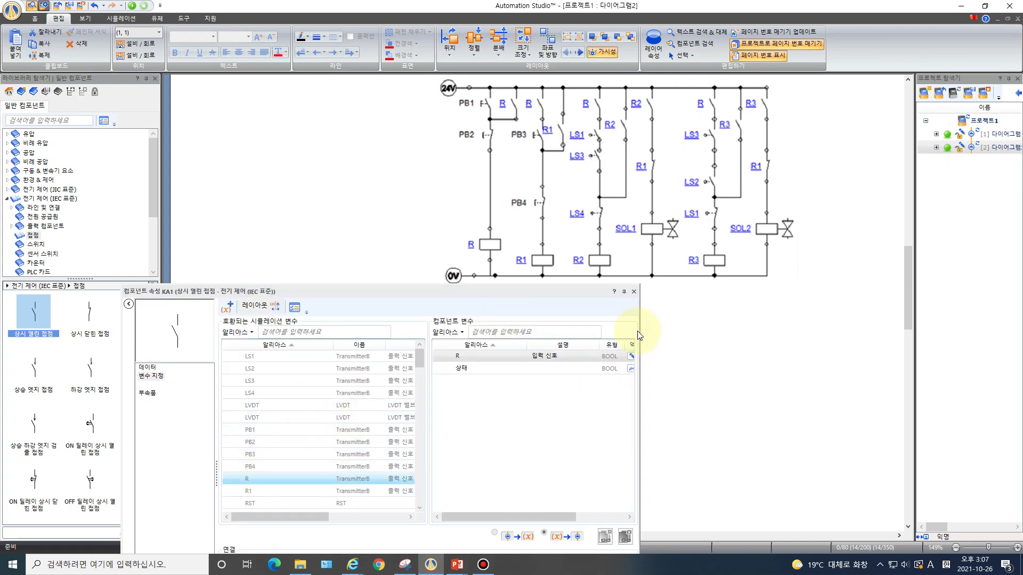
{"action": "left_click", "coordinate": [634, 291]}
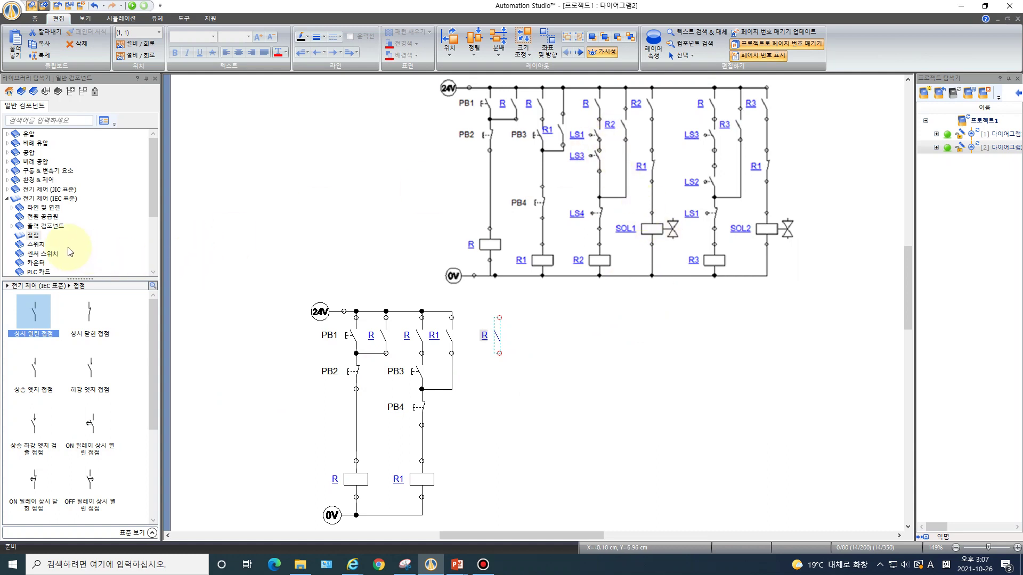
Stack two normally open limit switches and one normally closed limit switch below the third rung's R contact
{"action": "left_click", "coordinate": [43, 254]}
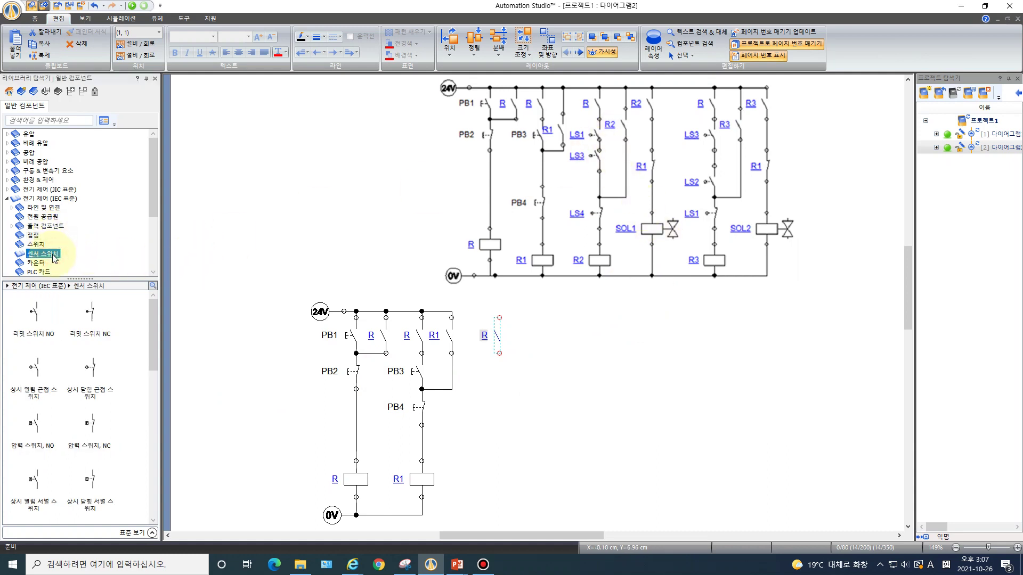
{"action": "left_click_drag", "start_coordinate": [37, 316], "coordinate": [500, 361]}
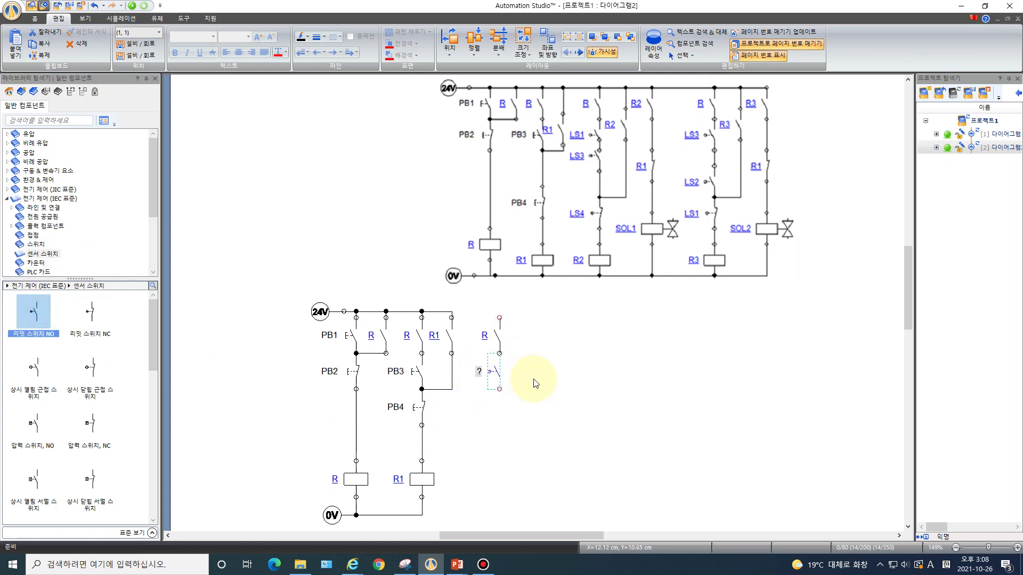
{"action": "left_click", "coordinate": [38, 318]}
{"action": "left_click_drag", "start_coordinate": [39, 319], "coordinate": [500, 401]}
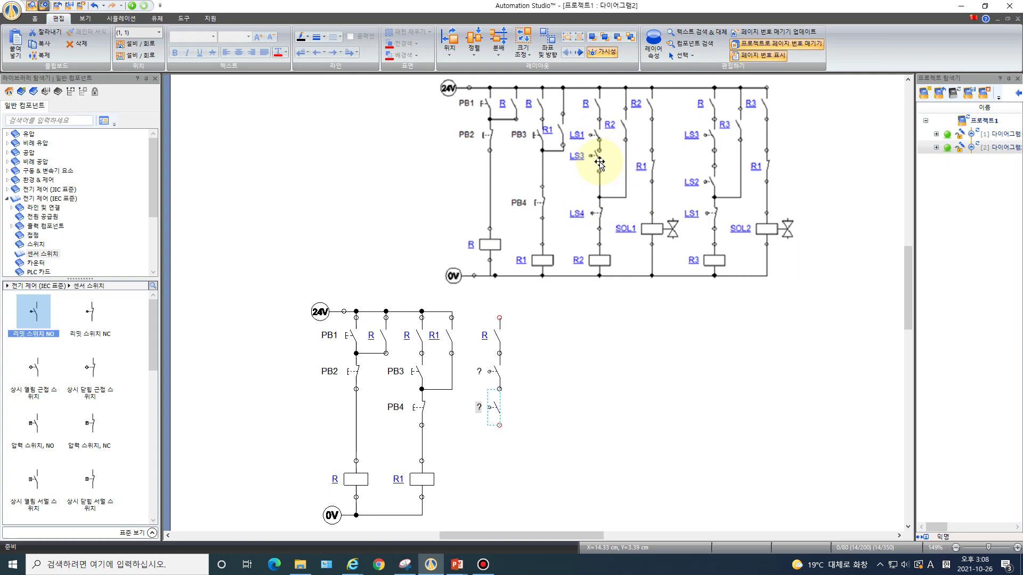
{"action": "left_click_drag", "start_coordinate": [92, 312], "coordinate": [499, 434]}
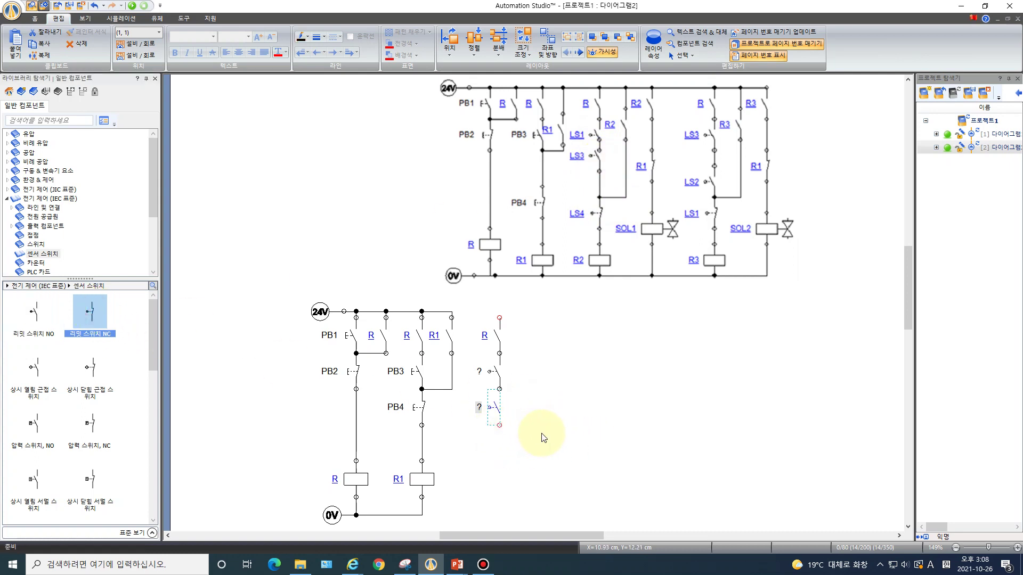
Place a coil with alias R2 under the limit switches and wire the third rung to the 24 V and 0 V lines
{"action": "left_click", "coordinate": [51, 199]}
{"action": "scroll", "coordinate": [122, 405], "scroll_direction": "down", "scroll_amount": 3}
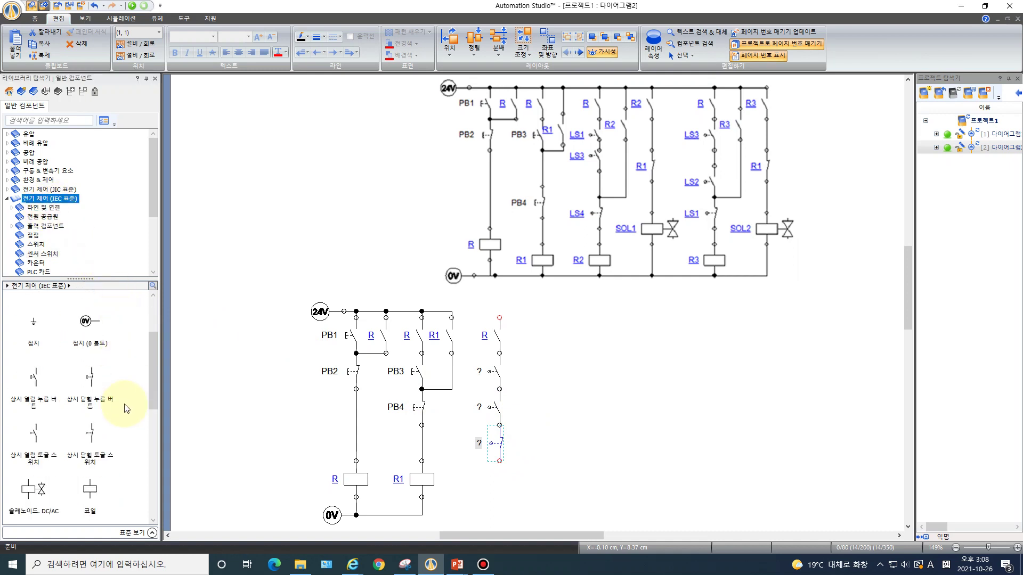
{"action": "left_click_drag", "start_coordinate": [89, 443], "coordinate": [502, 463]}
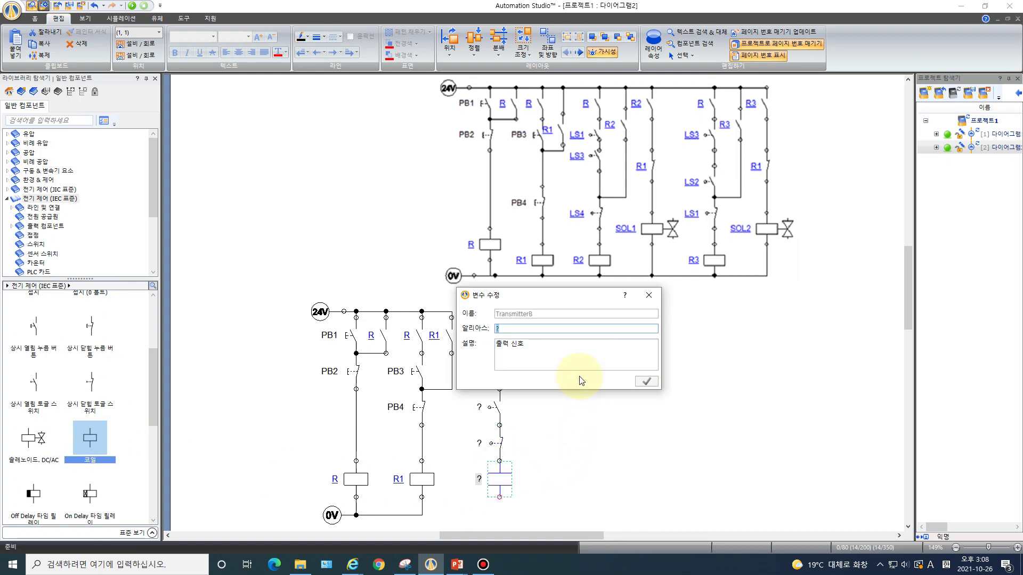
{"action": "key", "text": "BackSpace"}
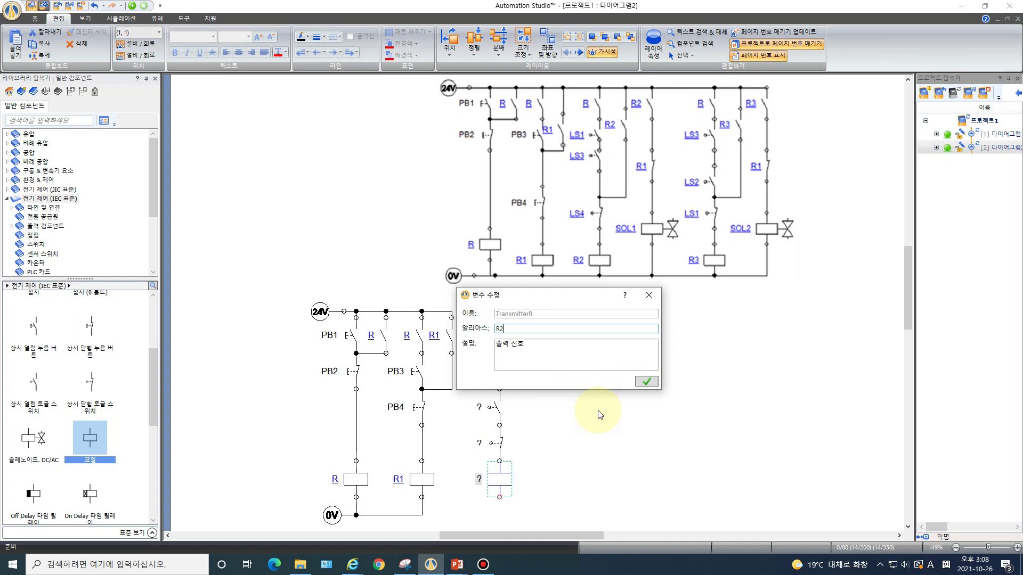
{"action": "left_click", "coordinate": [643, 382]}
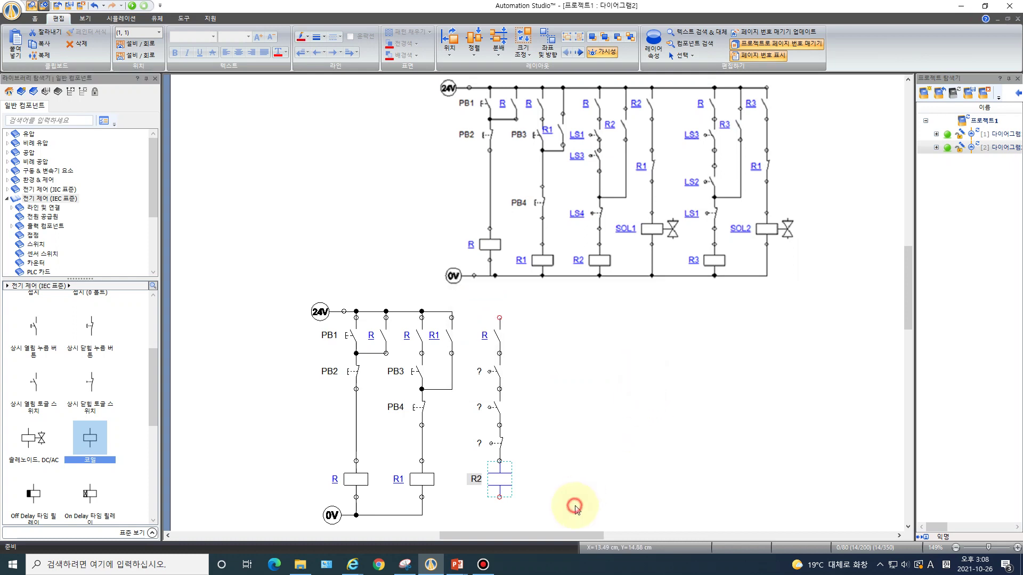
{"action": "left_click_drag", "start_coordinate": [501, 316], "coordinate": [453, 312]}
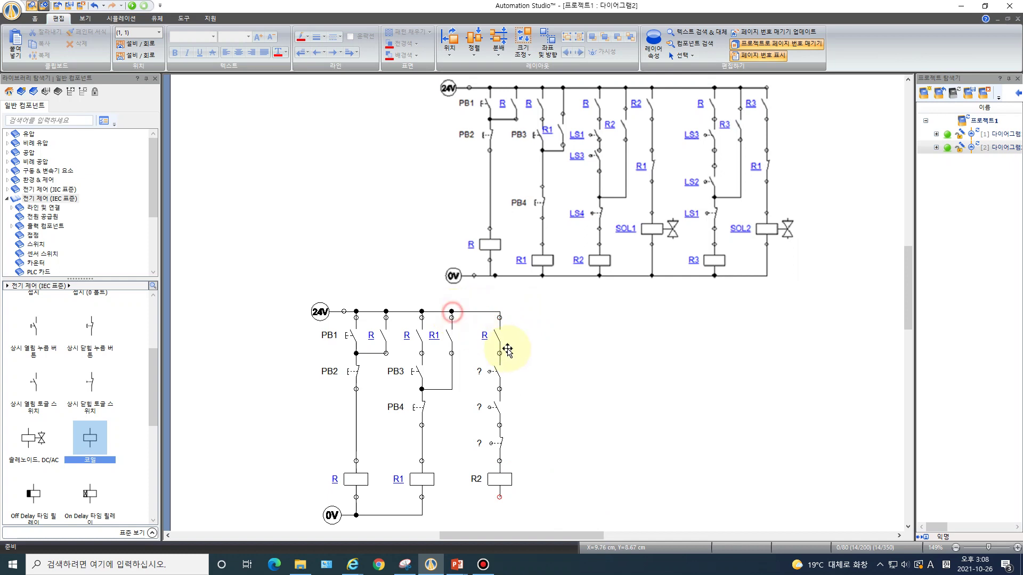
{"action": "left_click_drag", "start_coordinate": [500, 499], "coordinate": [422, 516]}
Add a normally open contact linked to R2 and wire it from 24 V to the node above the normally closed limit switch
{"action": "left_click", "coordinate": [33, 235]}
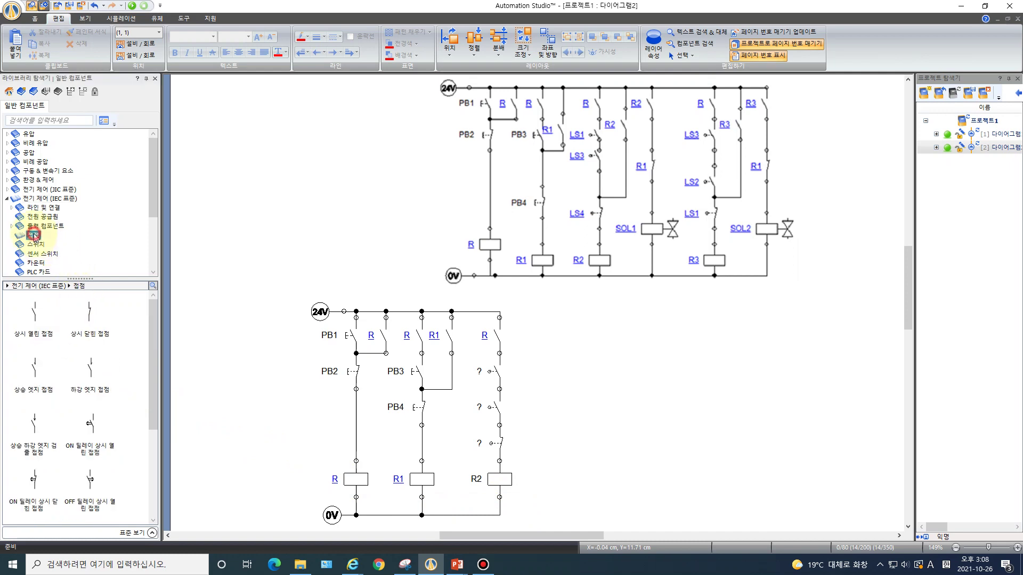
{"action": "left_click_drag", "start_coordinate": [33, 318], "coordinate": [539, 332]}
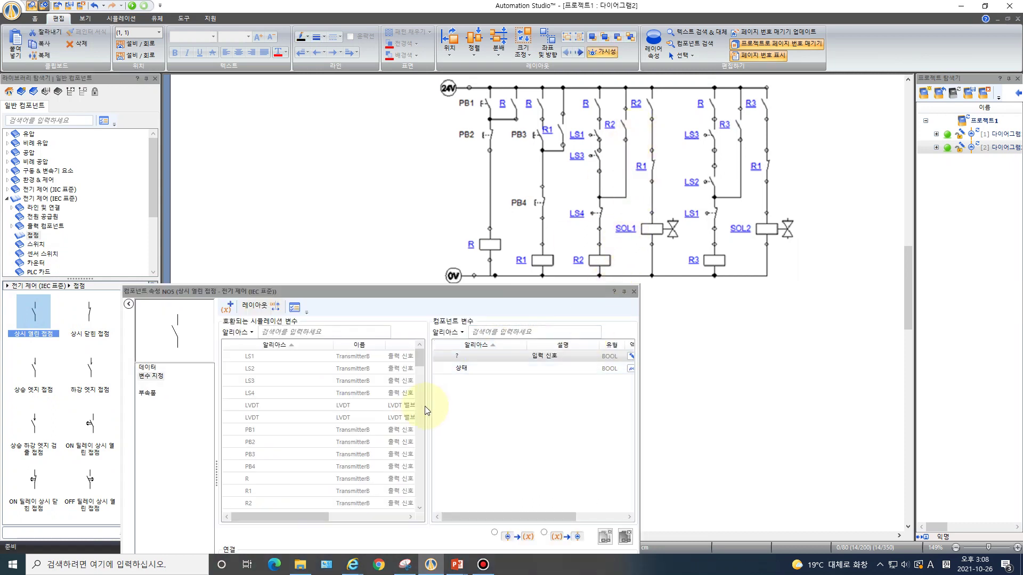
{"action": "double_click", "coordinate": [271, 503]}
{"action": "left_click", "coordinate": [633, 292]}
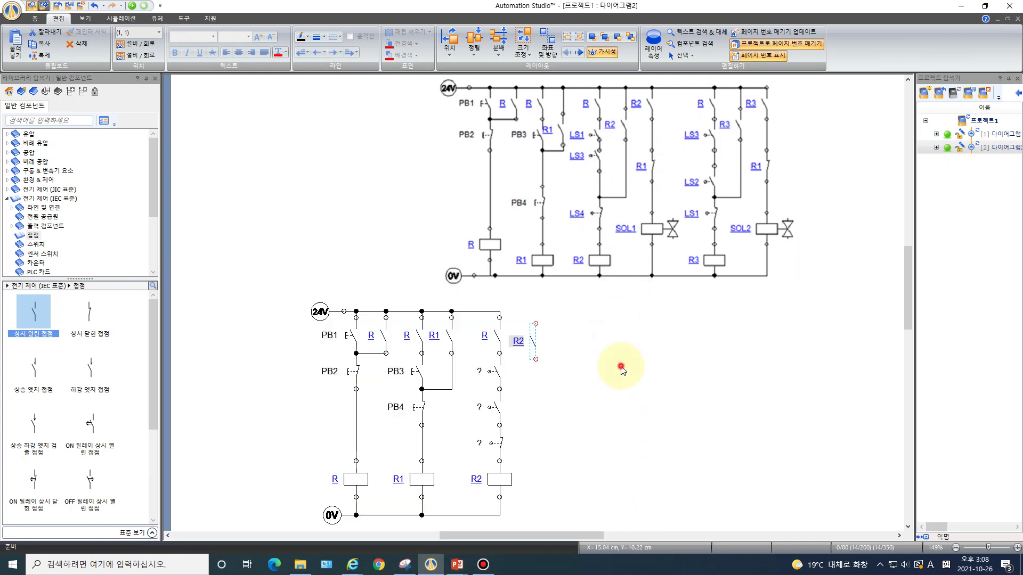
{"action": "left_click_drag", "start_coordinate": [535, 323], "coordinate": [500, 311]}
{"action": "left_click_drag", "start_coordinate": [535, 359], "coordinate": [500, 425]}
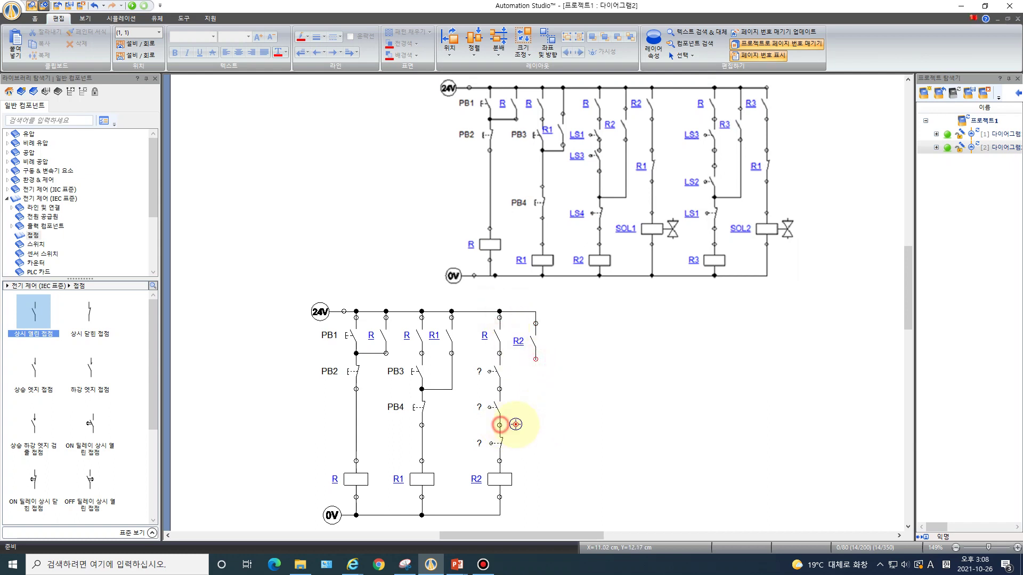
Link the third rung's upper normally open limit switch to variable LS1
{"action": "double_click", "coordinate": [498, 371]}
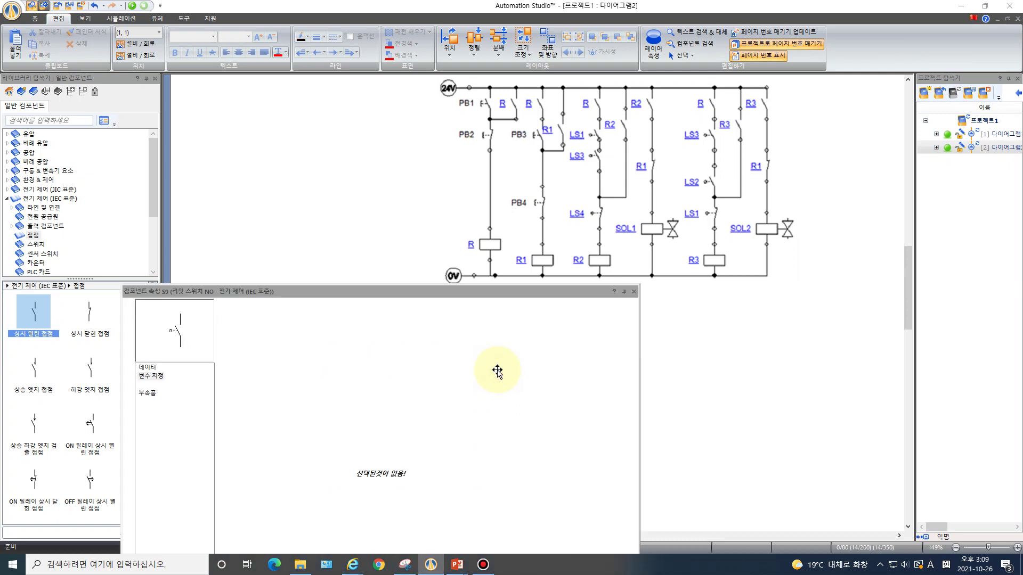
{"action": "double_click", "coordinate": [266, 356]}
{"action": "left_click", "coordinate": [634, 292]}
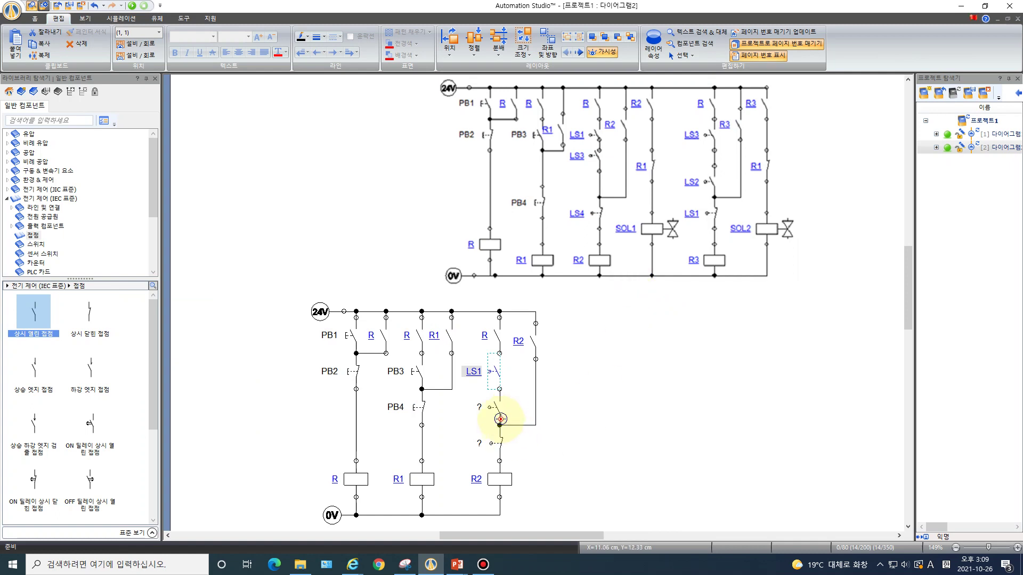
Link the third rung's lower normally open limit switch to LS3 and its normally closed limit switch to LS4
{"action": "double_click", "coordinate": [493, 407]}
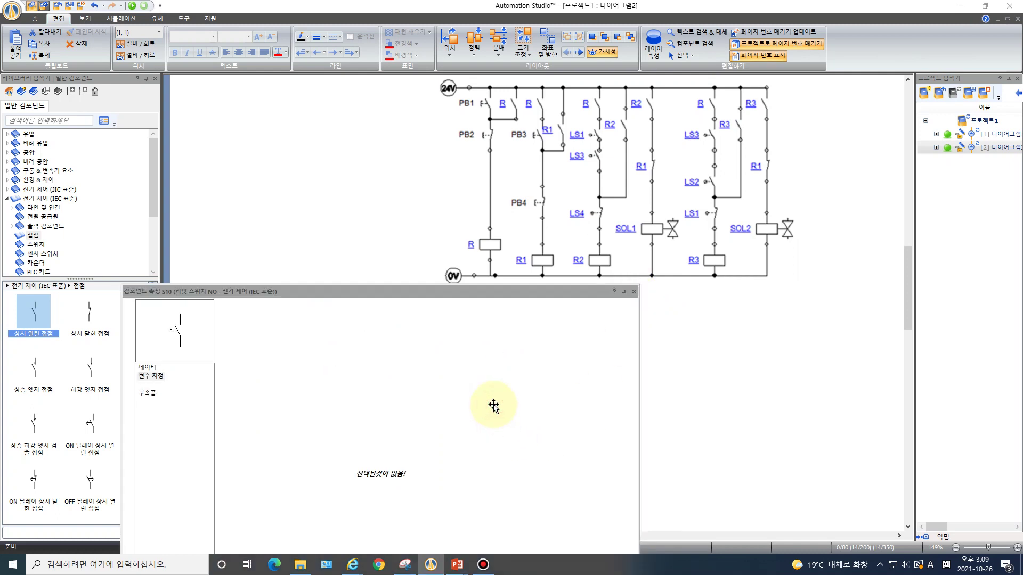
{"action": "double_click", "coordinate": [286, 381]}
{"action": "left_click", "coordinate": [634, 292]}
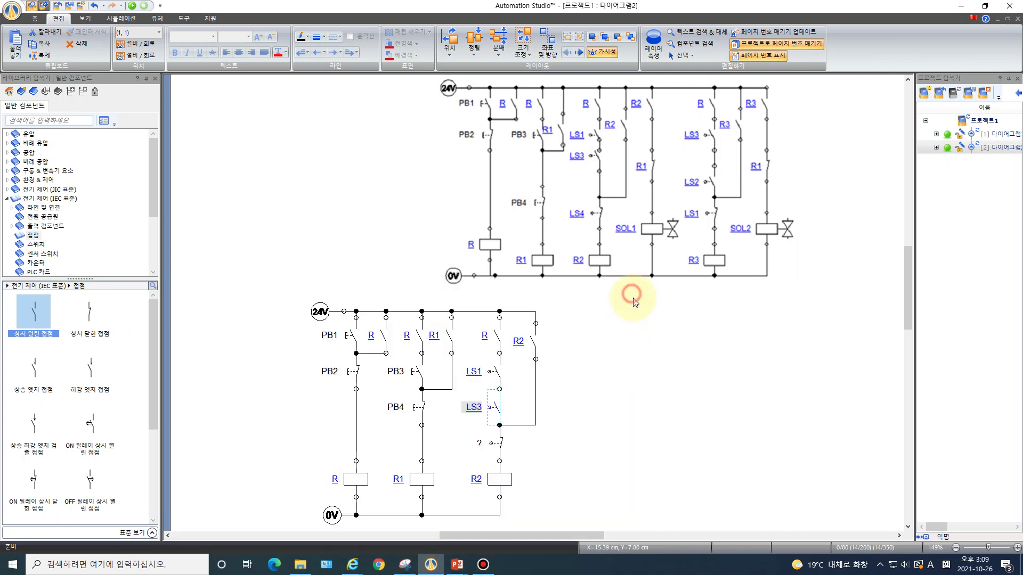
{"action": "double_click", "coordinate": [501, 443]}
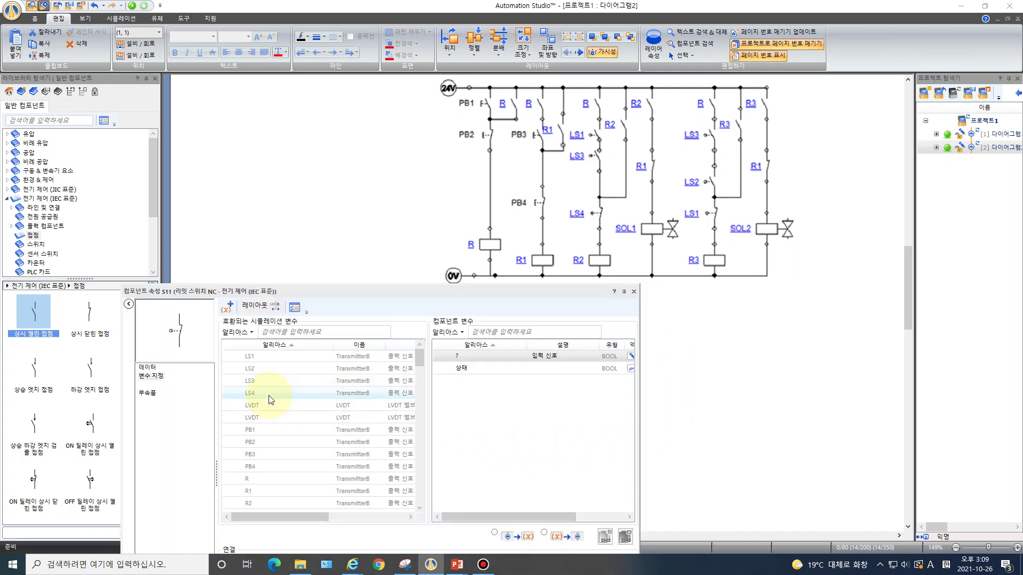
{"action": "double_click", "coordinate": [268, 393]}
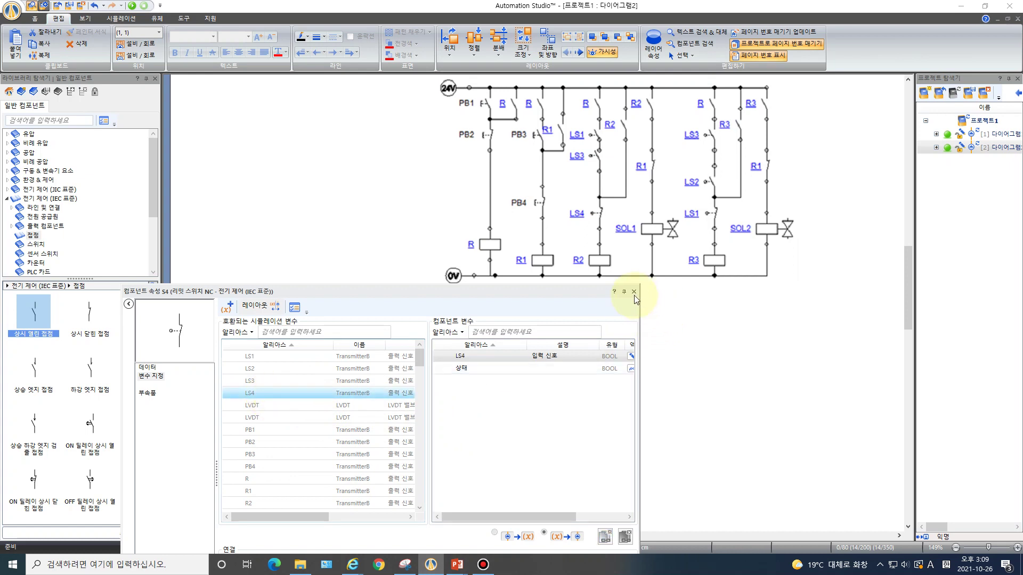
{"action": "left_click", "coordinate": [634, 292]}
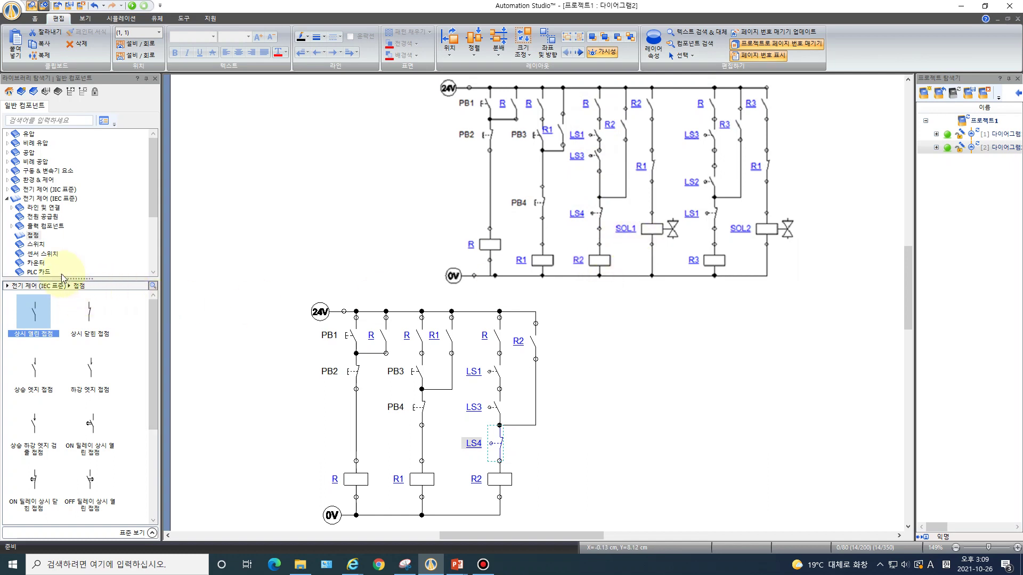
Place a normally open contact linked to R2 at the head of a fourth rung, beside the third rung
{"action": "left_click", "coordinate": [33, 235]}
{"action": "left_click_drag", "start_coordinate": [29, 315], "coordinate": [574, 324]}
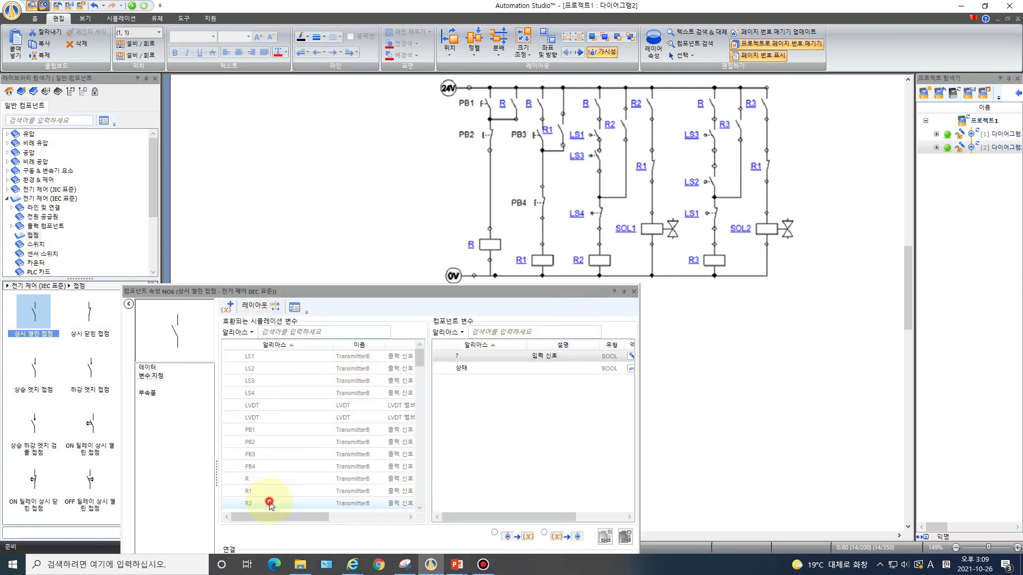
{"action": "double_click", "coordinate": [270, 503]}
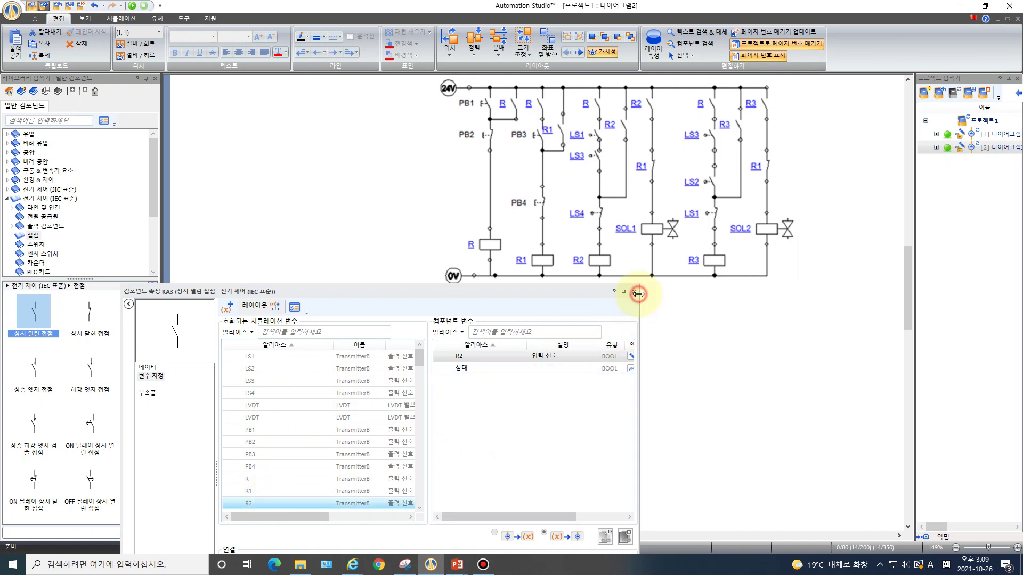
{"action": "left_click", "coordinate": [634, 292]}
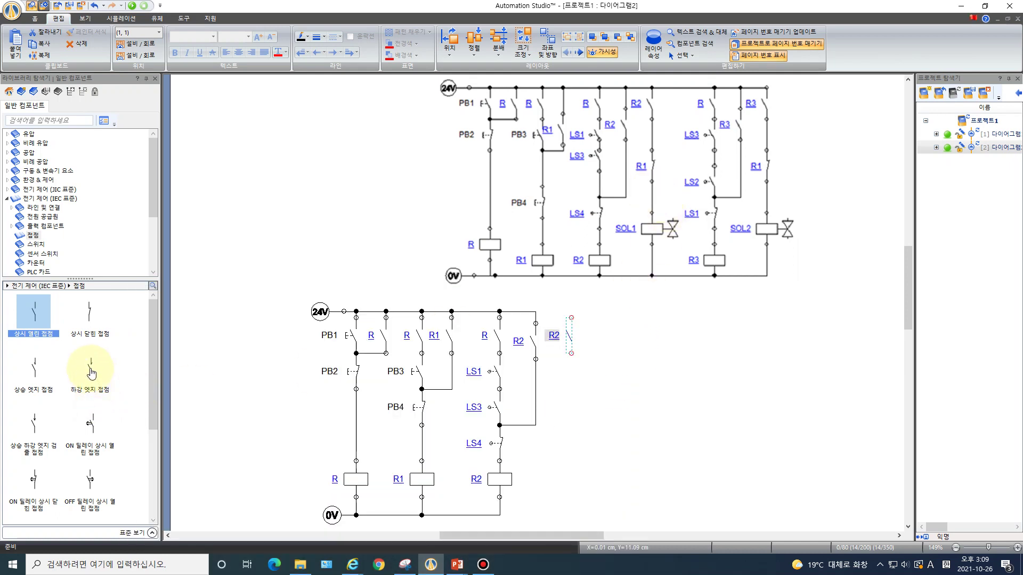
Attach a normally closed contact linked to R1 directly below the fourth rung's R2 contact
{"action": "left_click_drag", "start_coordinate": [92, 320], "coordinate": [579, 368]}
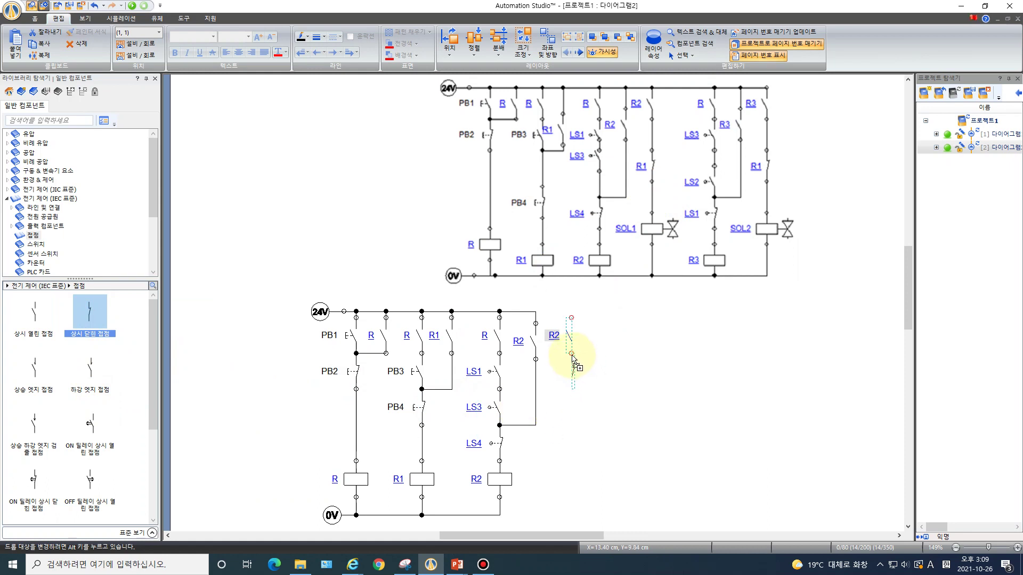
{"action": "left_click_drag", "start_coordinate": [573, 356], "coordinate": [573, 357]}
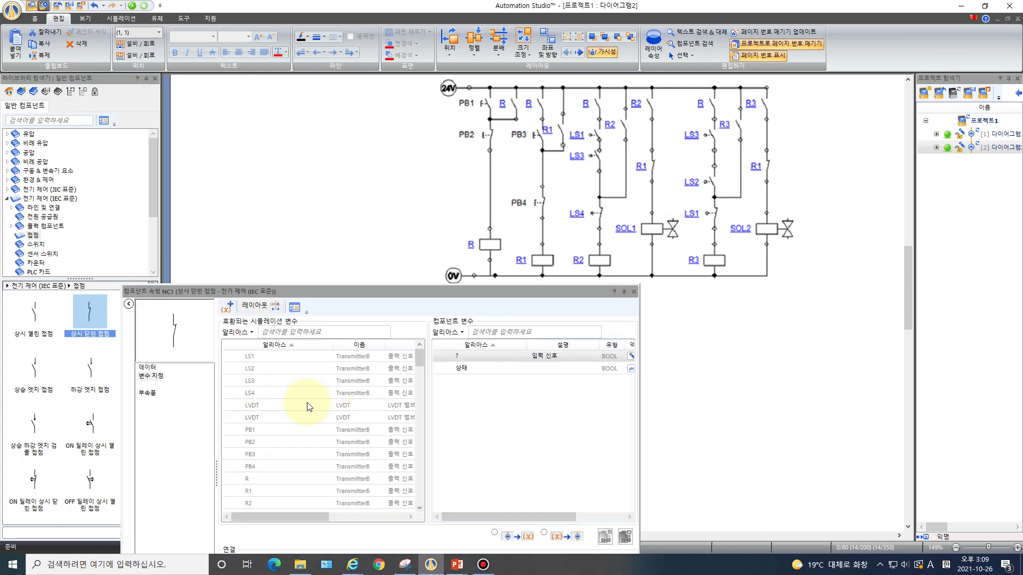
{"action": "double_click", "coordinate": [264, 491]}
{"action": "left_click", "coordinate": [632, 292]}
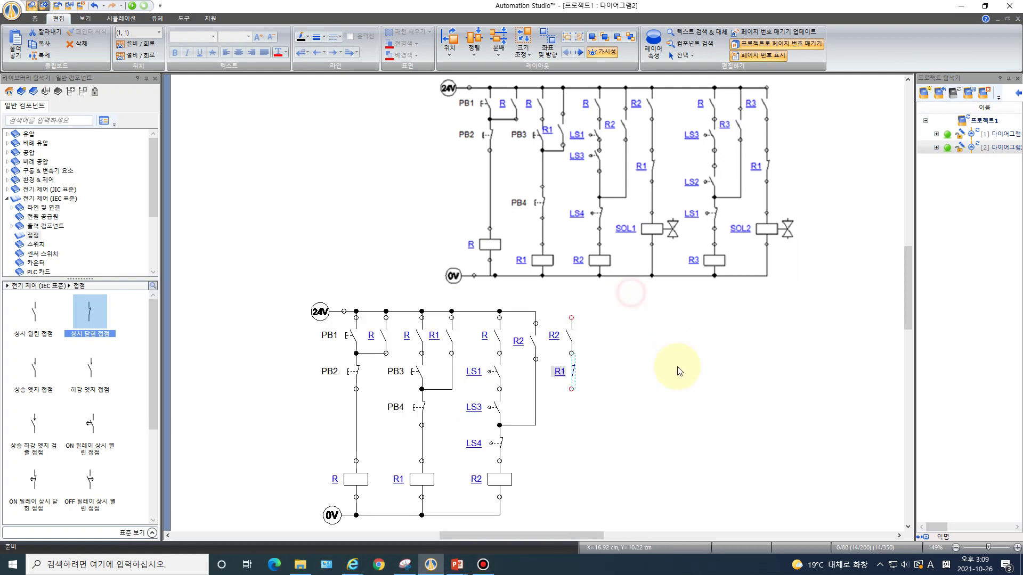
{"action": "left_click", "coordinate": [678, 370]}
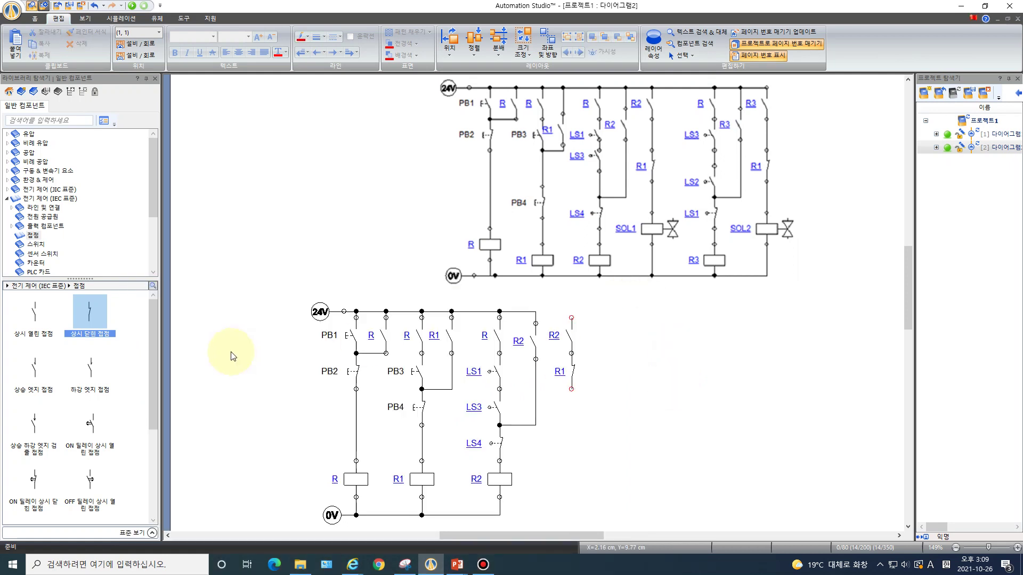
Place a DC/AC solenoid with alias SOL1 at the lower end of the fourth rung
{"action": "left_click", "coordinate": [46, 225]}
{"action": "left_click_drag", "start_coordinate": [33, 312], "coordinate": [586, 458]}
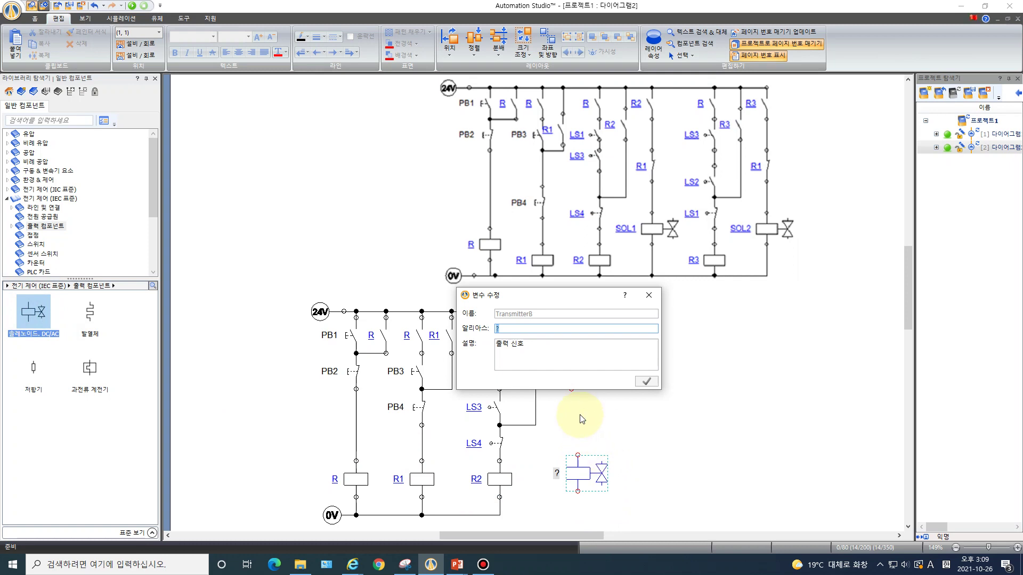
{"action": "type", "text": "SOL1"}
{"action": "left_click", "coordinate": [646, 381]}
Wire the fourth rung from 24 V through its contacts and SOL1 to 0 V, aligning the solenoid under the contacts
{"action": "left_click_drag", "start_coordinate": [572, 317], "coordinate": [533, 317]}
{"action": "left_click", "coordinate": [535, 311]}
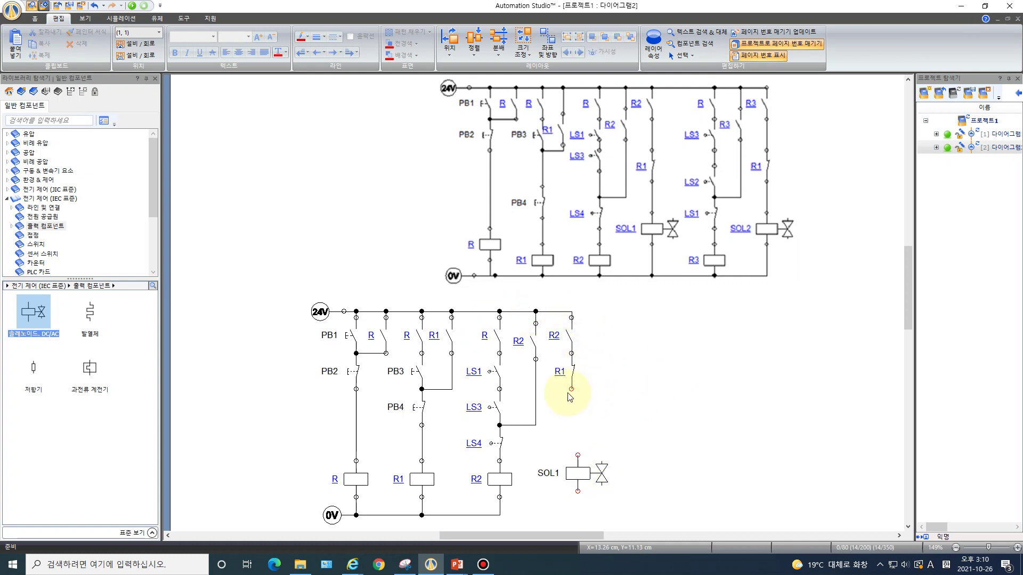
{"action": "left_click_drag", "start_coordinate": [569, 390], "coordinate": [578, 455]}
{"action": "left_click", "coordinate": [586, 469]}
{"action": "key", "text": "Left"}
{"action": "left_click", "coordinate": [697, 454]}
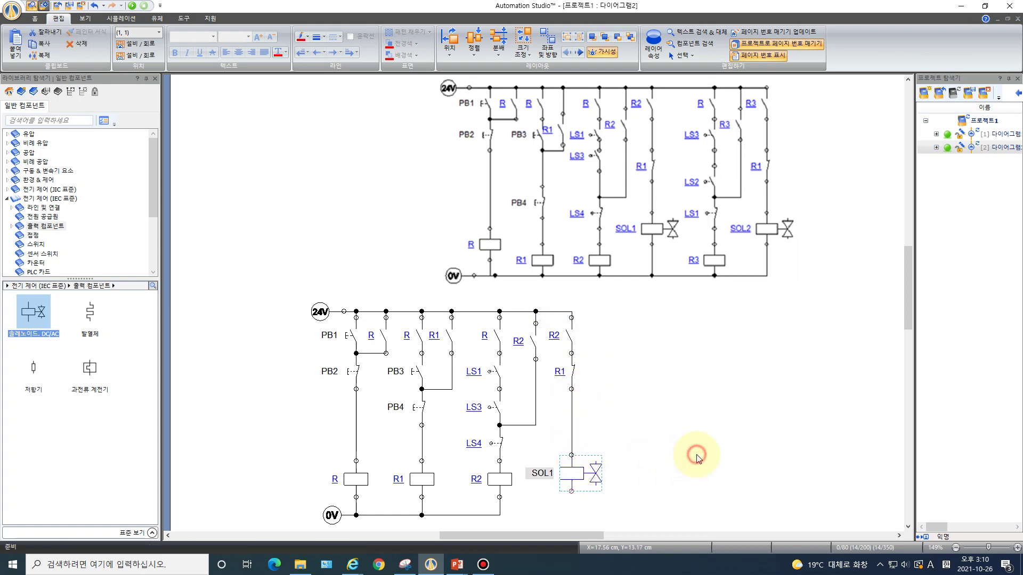
{"action": "left_click_drag", "start_coordinate": [573, 493], "coordinate": [499, 512]}
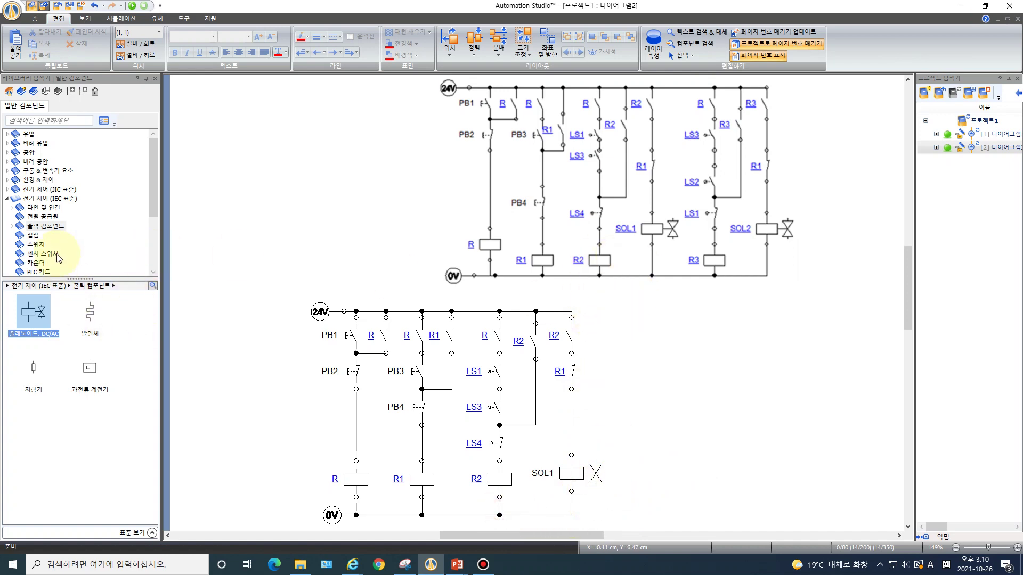
Place a normally open contact linked to R at the head of a fifth rung
{"action": "left_click", "coordinate": [33, 236]}
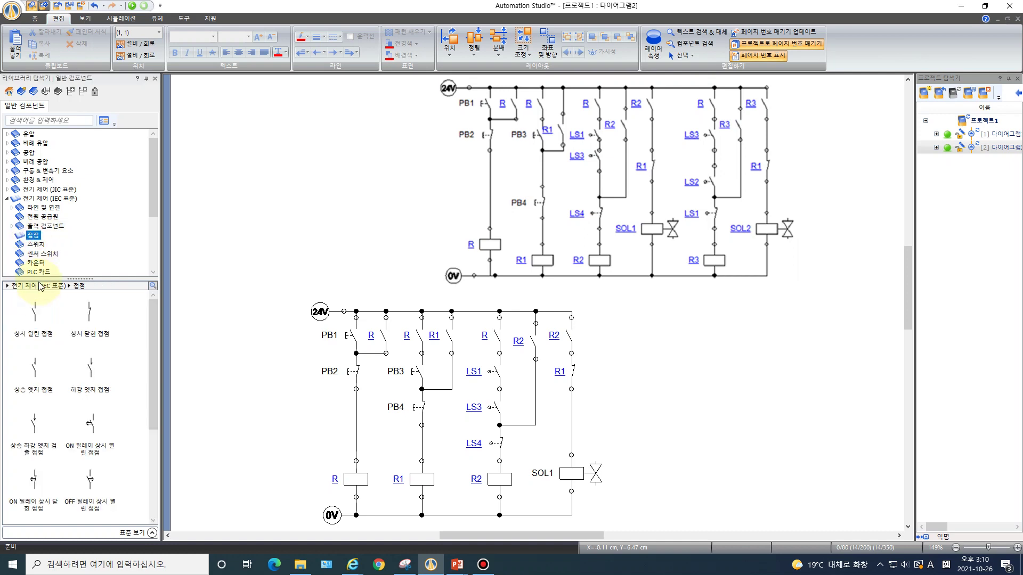
{"action": "left_click_drag", "start_coordinate": [37, 318], "coordinate": [637, 320]}
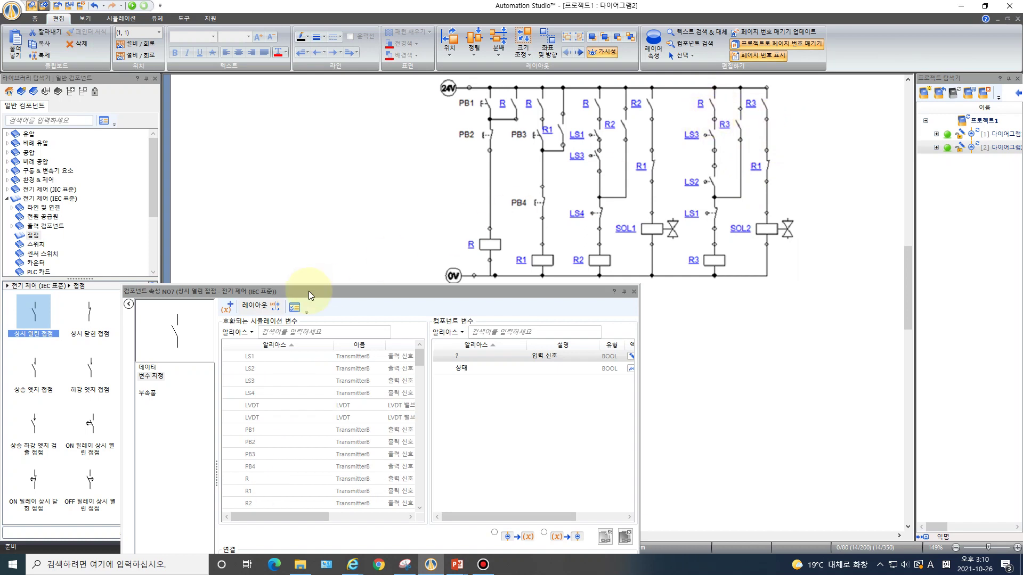
{"action": "double_click", "coordinate": [270, 479]}
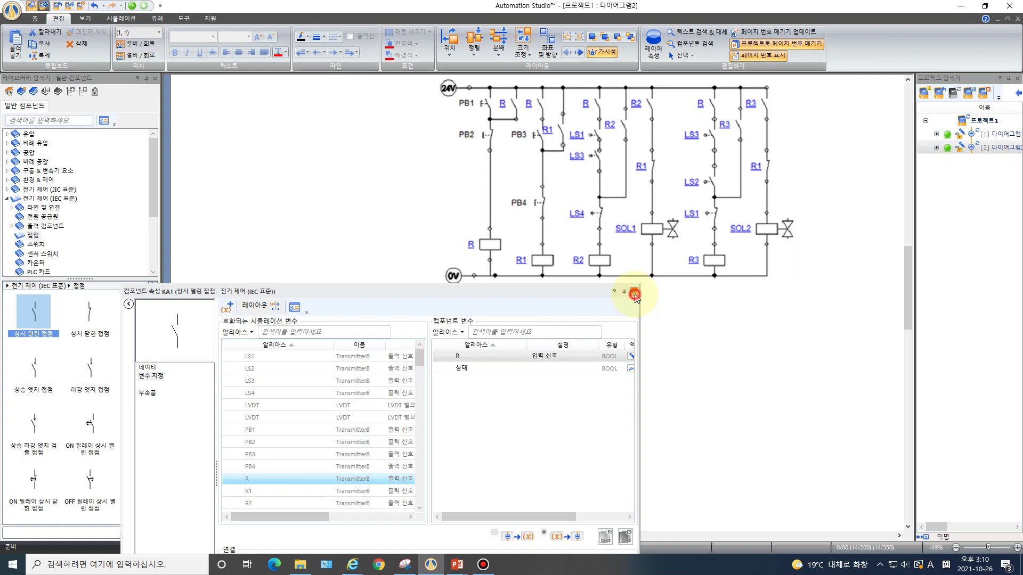
{"action": "left_click", "coordinate": [635, 295]}
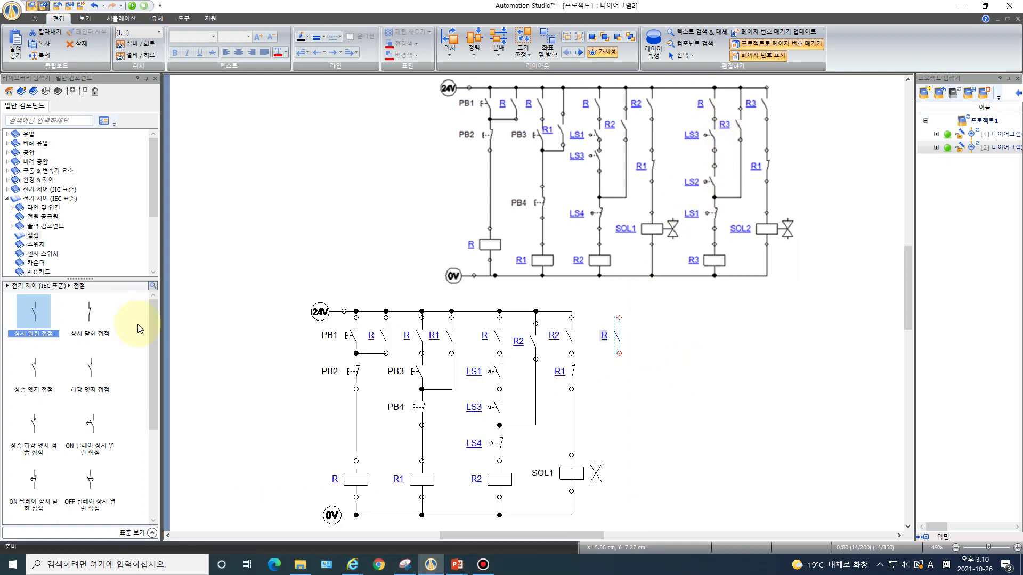
Stack two normally open limit switches and one normally closed limit switch below the fifth rung's R contact
{"action": "left_click", "coordinate": [51, 254]}
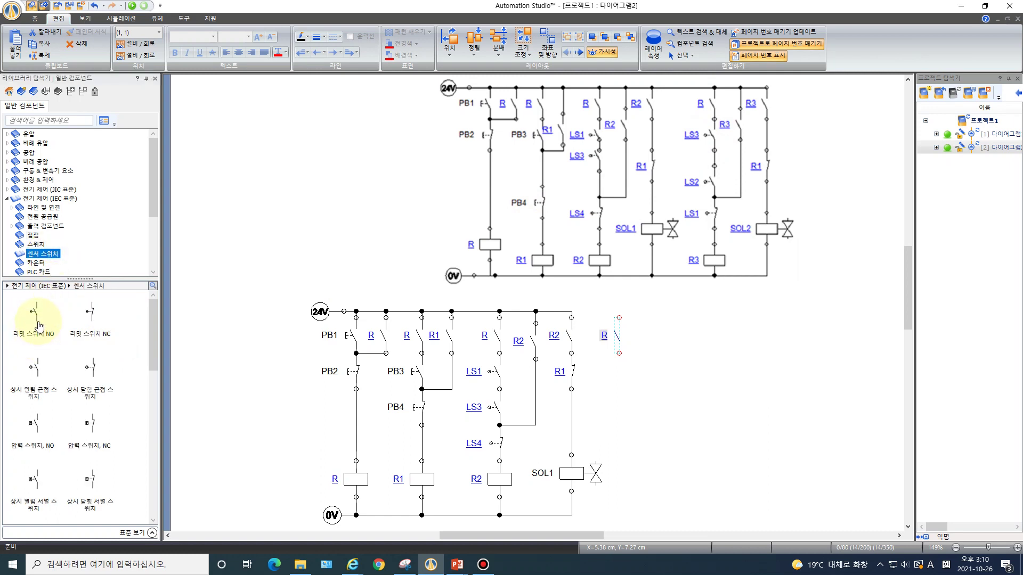
{"action": "left_click_drag", "start_coordinate": [33, 315], "coordinate": [613, 367]}
{"action": "left_click_drag", "start_coordinate": [34, 315], "coordinate": [621, 401]}
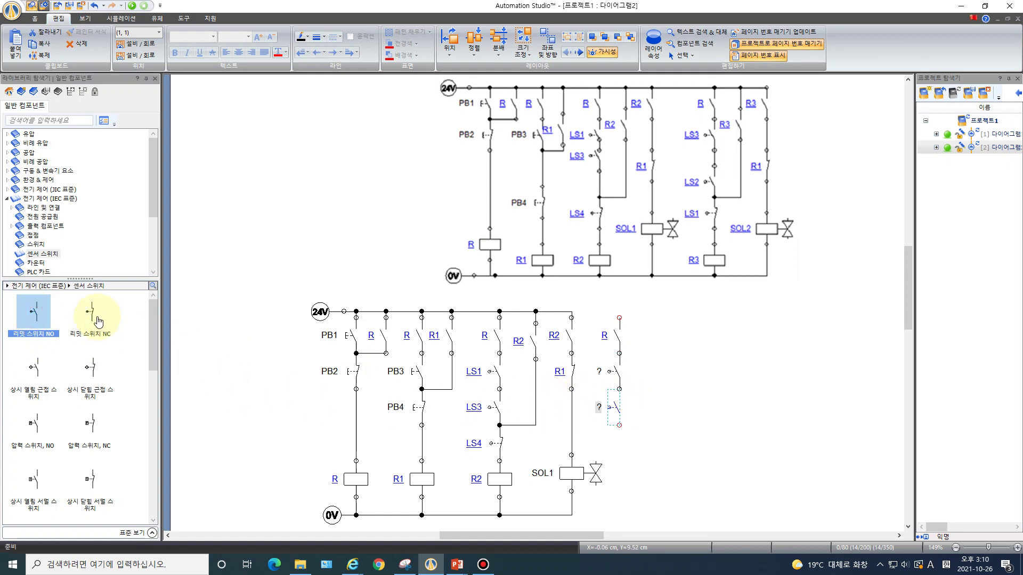
{"action": "left_click_drag", "start_coordinate": [96, 318], "coordinate": [618, 432]}
Place a coil with alias R3 under the limit switches and wire the fifth rung to the 24 V and 0 V lines
{"action": "left_click", "coordinate": [54, 199]}
{"action": "left_click_drag", "start_coordinate": [151, 326], "coordinate": [153, 385]}
{"action": "left_click_drag", "start_coordinate": [90, 405], "coordinate": [621, 470]}
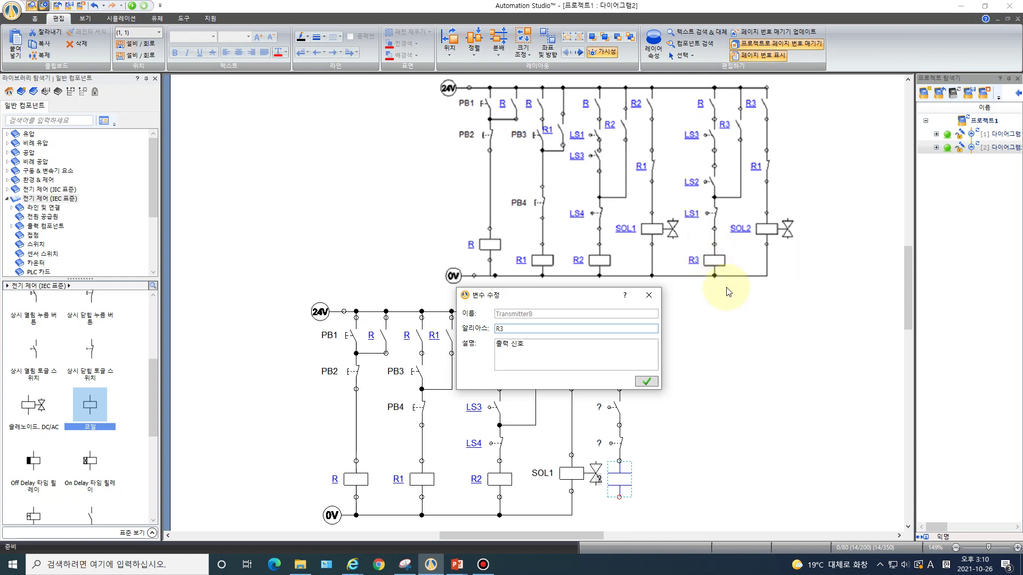
{"action": "left_click", "coordinate": [652, 381]}
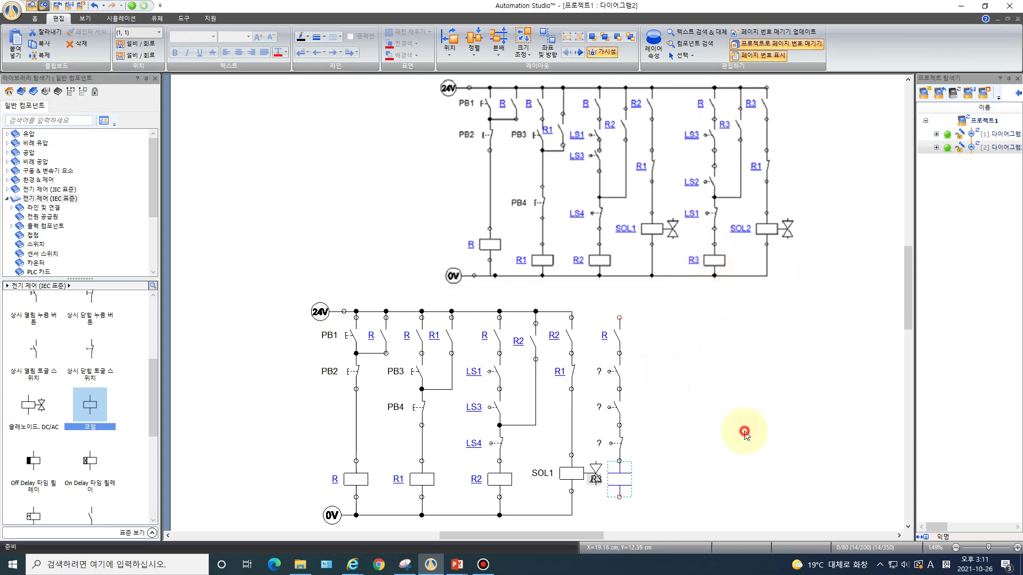
{"action": "left_click_drag", "start_coordinate": [617, 318], "coordinate": [574, 310]}
{"action": "left_click", "coordinate": [630, 505]}
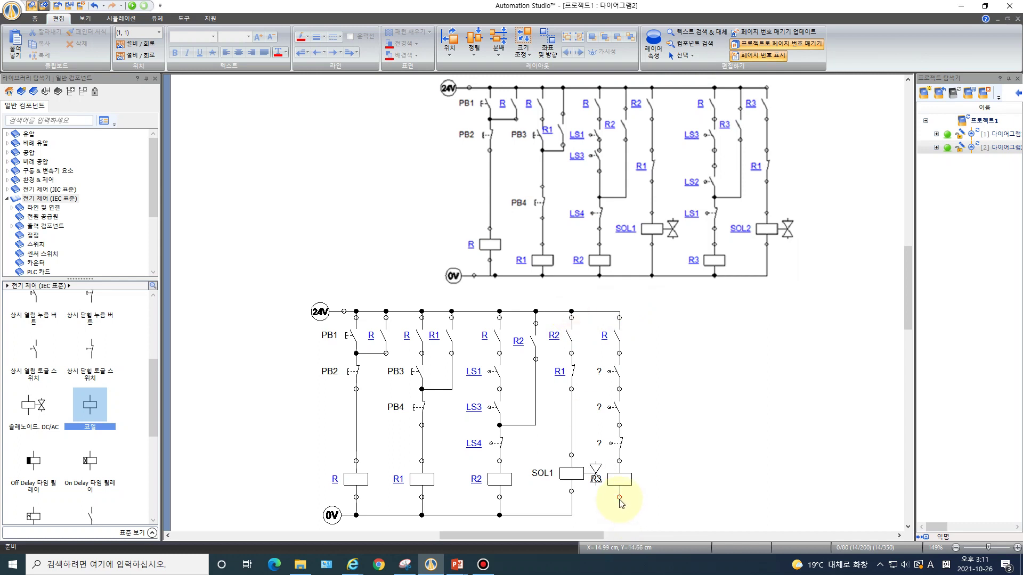
{"action": "left_click_drag", "start_coordinate": [619, 497], "coordinate": [584, 515]}
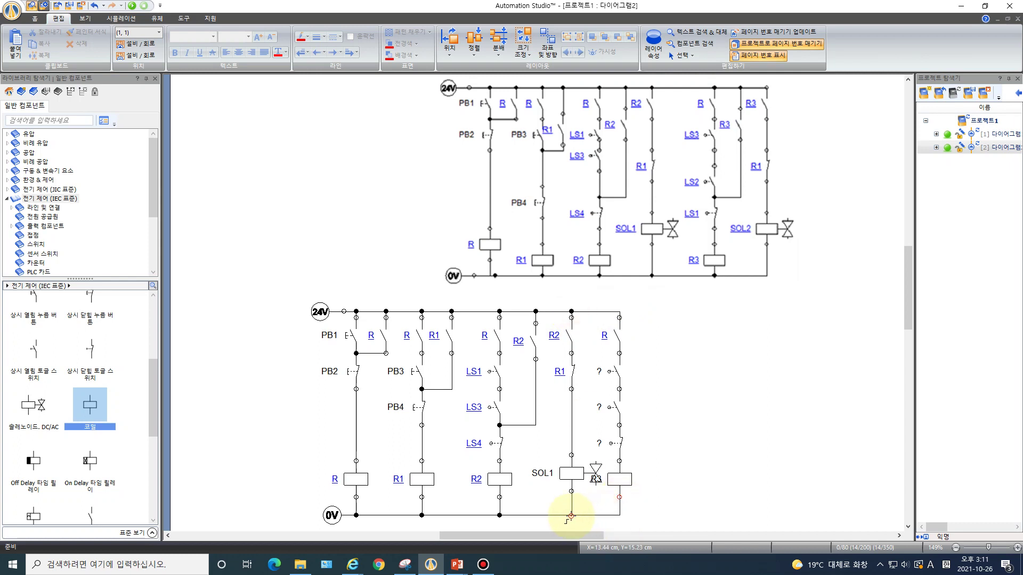
Add a normally open contact linked to R3 and wire it from 24 V to the node above the fifth rung's normally closed limit switch
{"action": "left_click", "coordinate": [32, 236]}
{"action": "left_click_drag", "start_coordinate": [34, 315], "coordinate": [653, 326]}
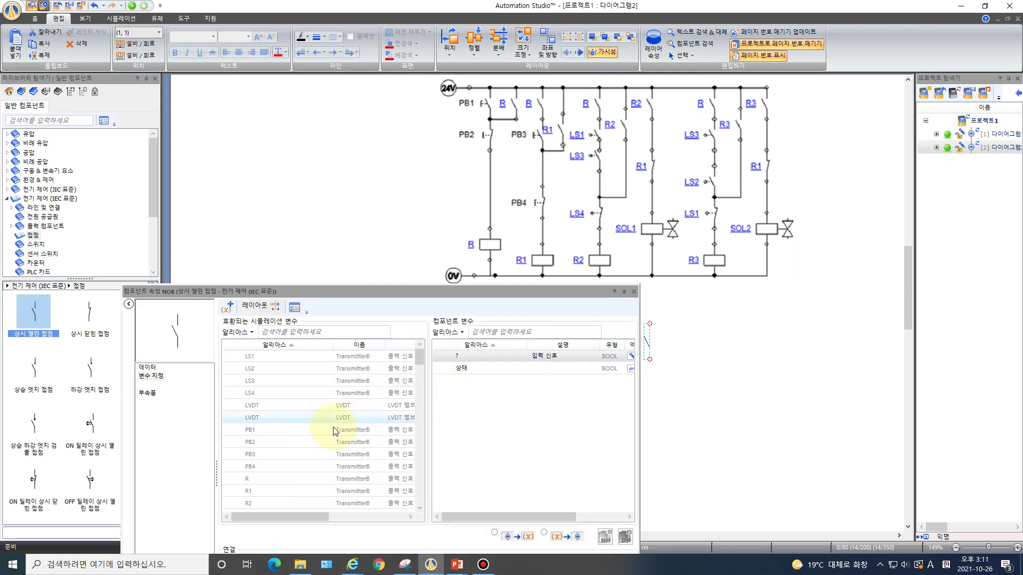
{"action": "scroll", "coordinate": [267, 482], "scroll_direction": "down", "scroll_amount": 1}
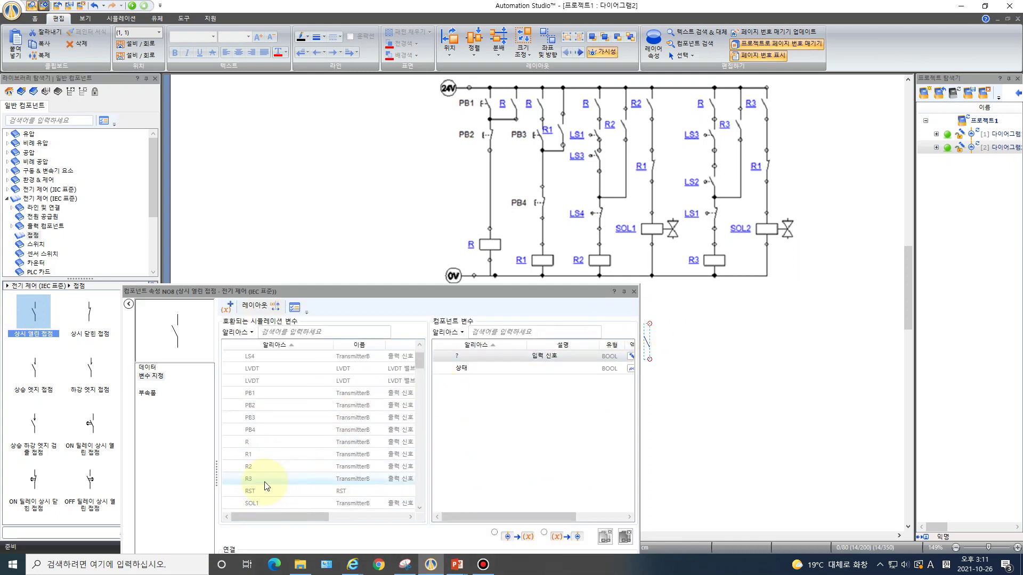
{"action": "double_click", "coordinate": [267, 484]}
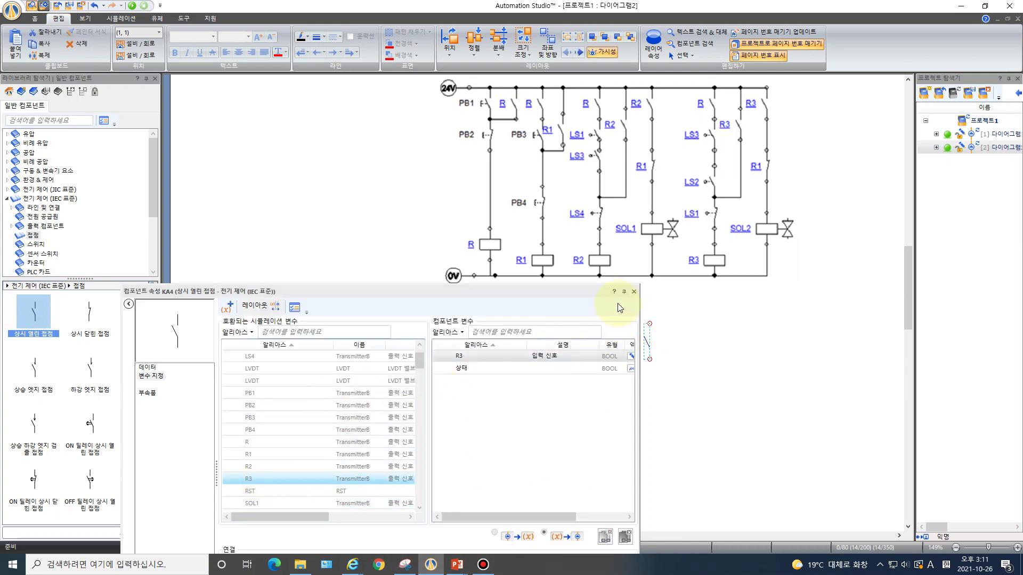
{"action": "left_click", "coordinate": [633, 291]}
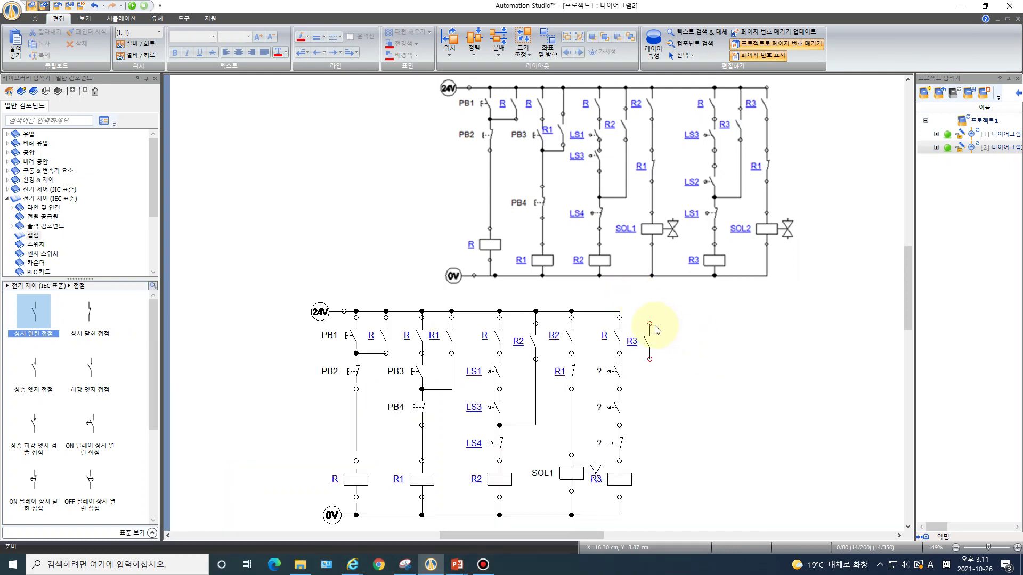
{"action": "left_click_drag", "start_coordinate": [651, 315], "coordinate": [619, 312]}
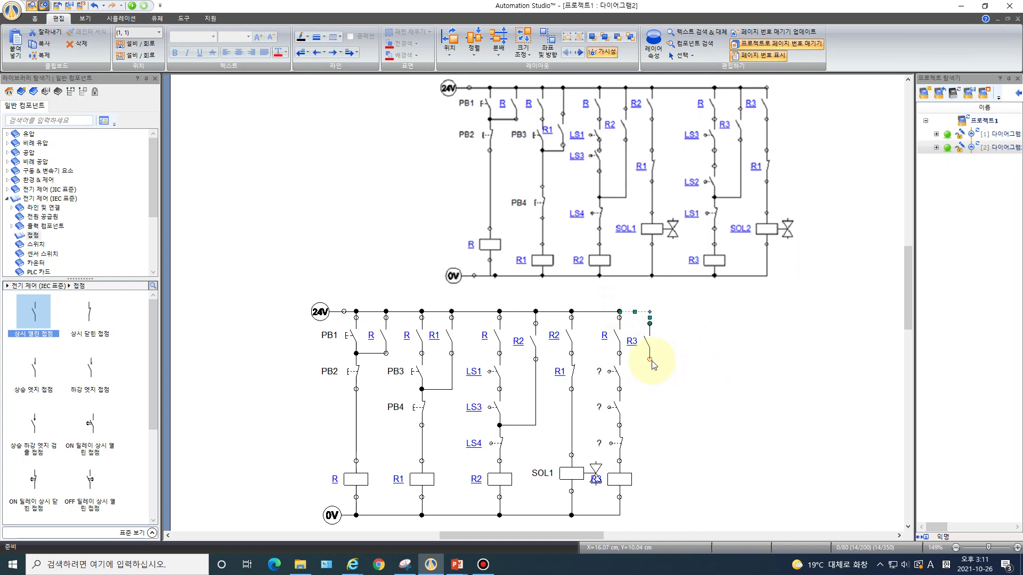
{"action": "left_click_drag", "start_coordinate": [650, 360], "coordinate": [620, 425]}
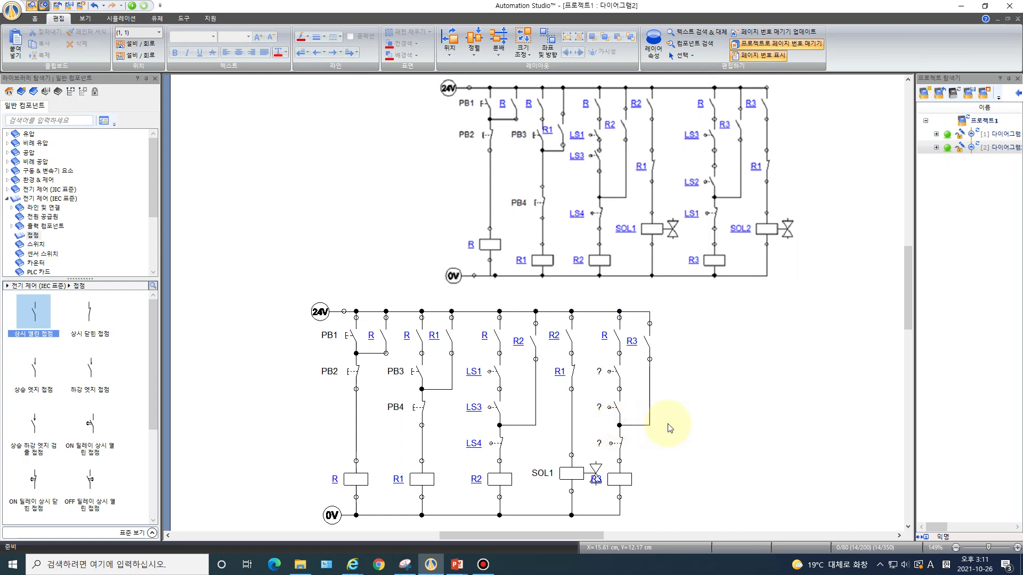
Link the fifth rung's upper normally open limit switch to variable LS2
{"action": "double_click", "coordinate": [618, 374]}
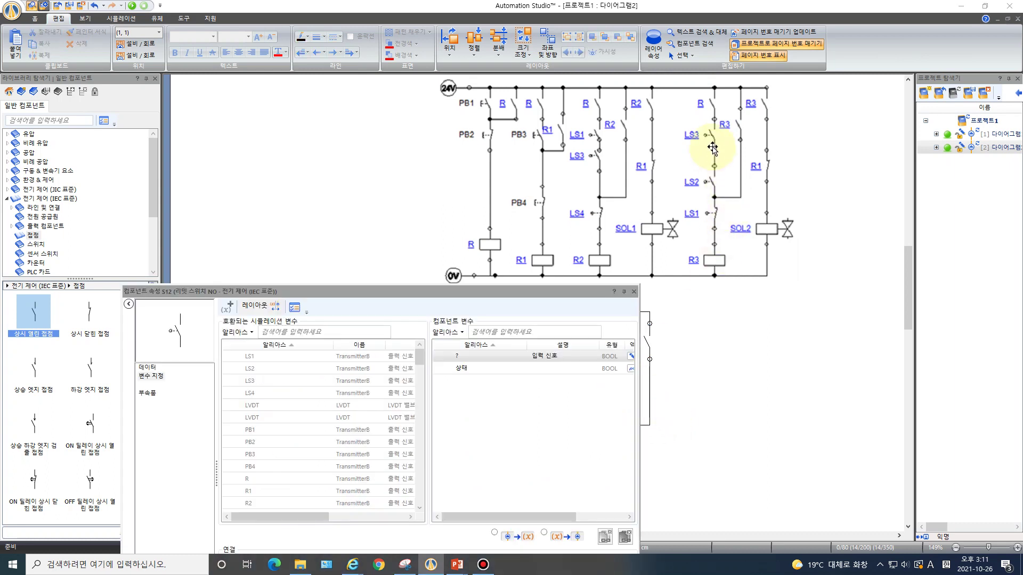
{"action": "double_click", "coordinate": [260, 373]}
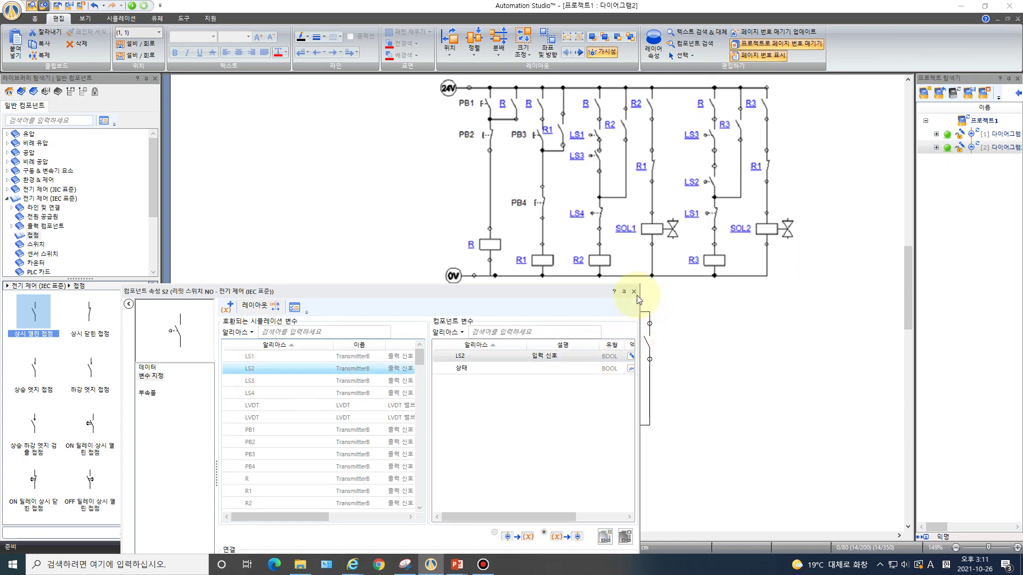
{"action": "left_click", "coordinate": [634, 292]}
Link the fifth rung's lower normally open limit switch to variable LS3
{"action": "double_click", "coordinate": [616, 409]}
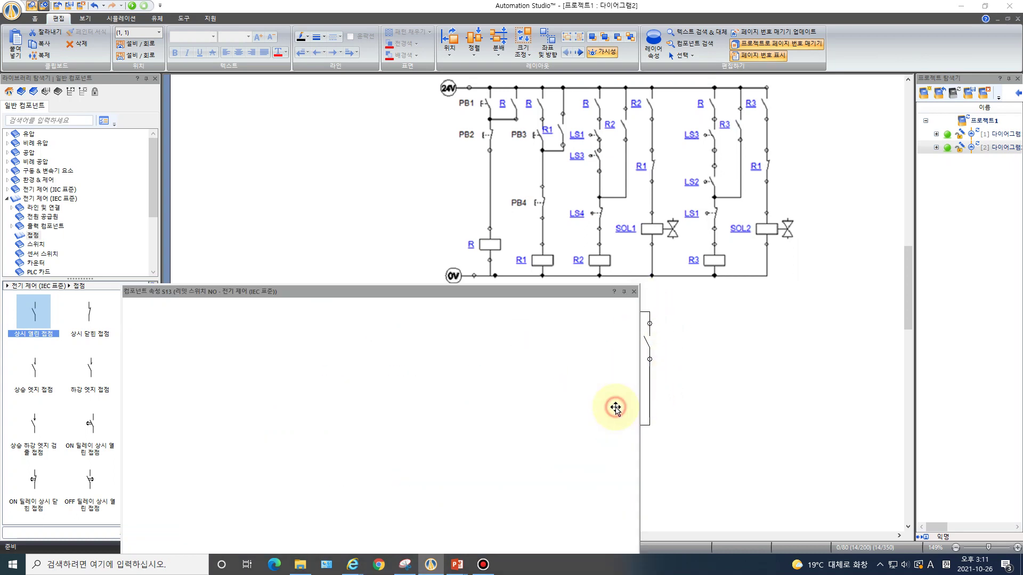
{"action": "double_click", "coordinate": [256, 381]}
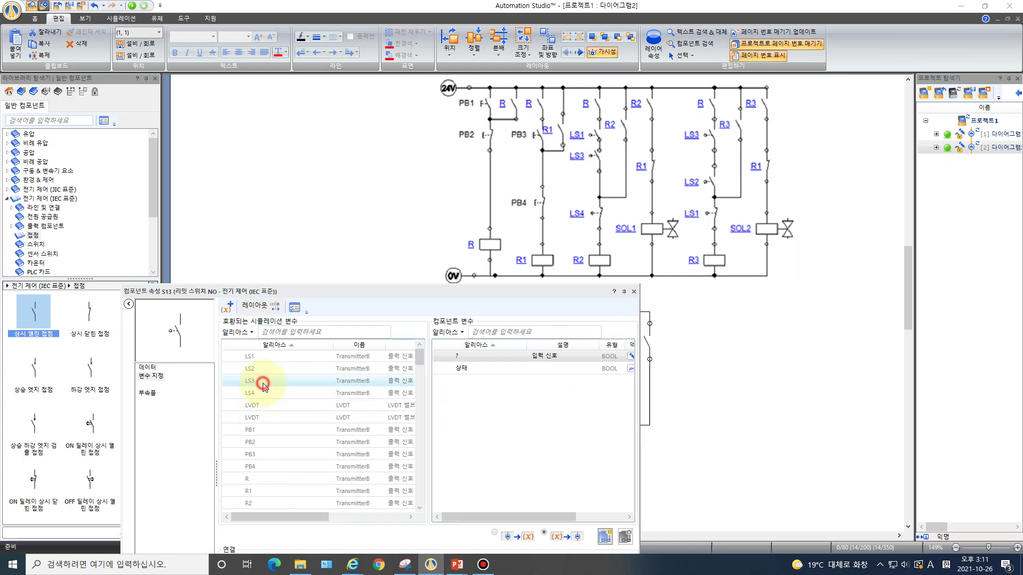
{"action": "left_click", "coordinate": [635, 292]}
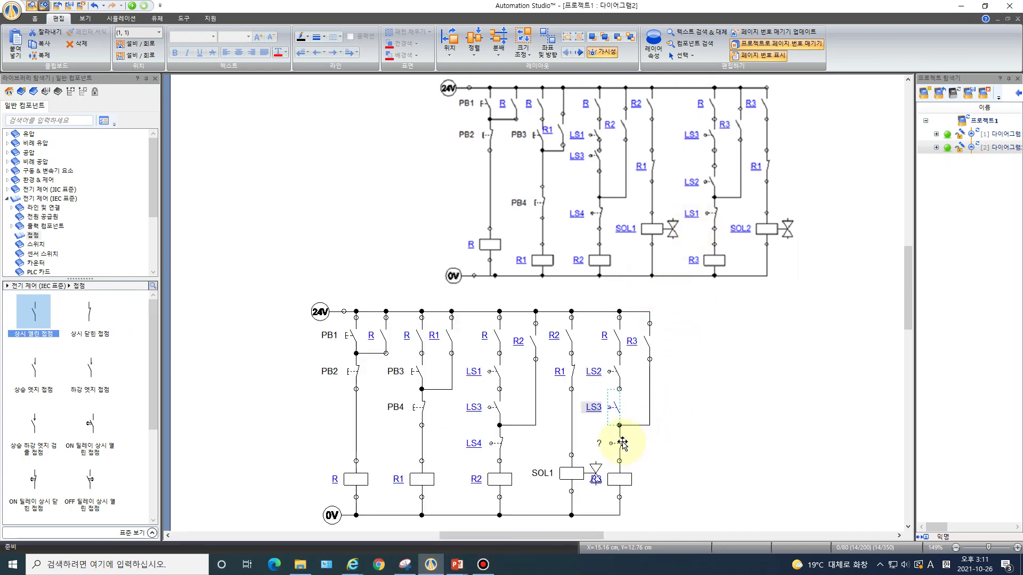
Link the fifth rung's normally closed limit switch to variable LS1 and shift the R3 coil slightly lower on its rung
{"action": "double_click", "coordinate": [622, 442]}
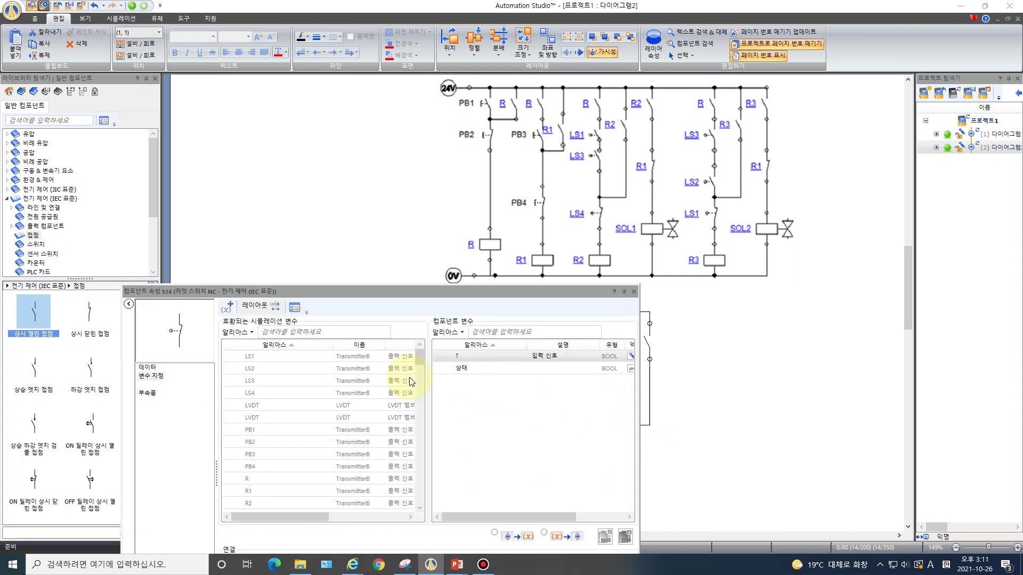
{"action": "double_click", "coordinate": [274, 357]}
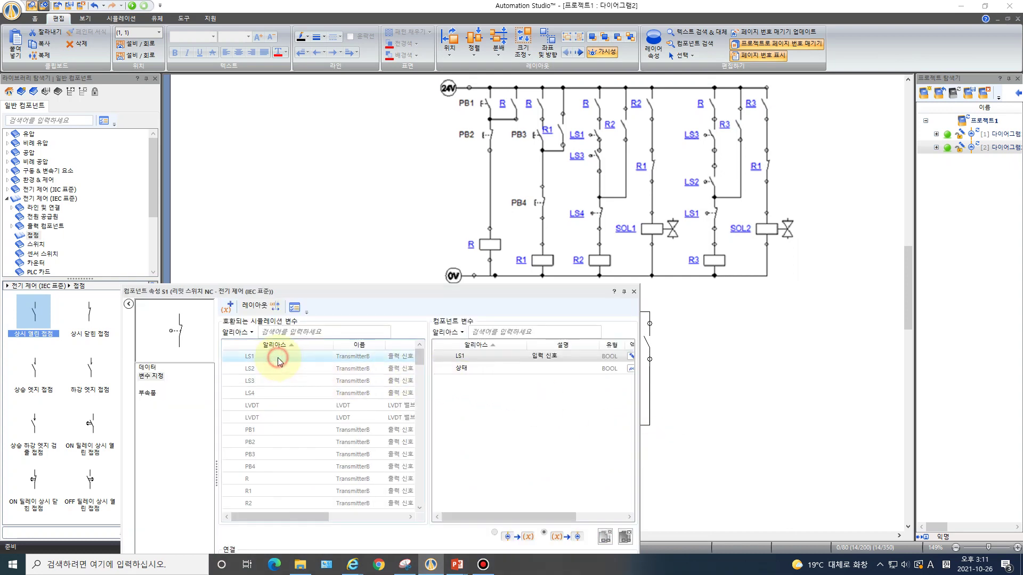
{"action": "left_click", "coordinate": [634, 292]}
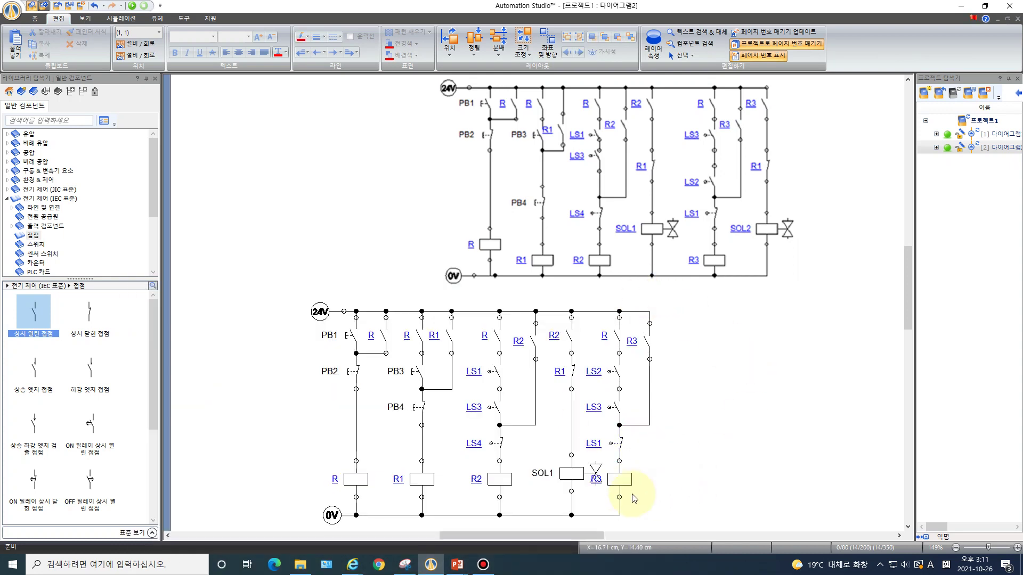
{"action": "left_click_drag", "start_coordinate": [618, 482], "coordinate": [620, 493]}
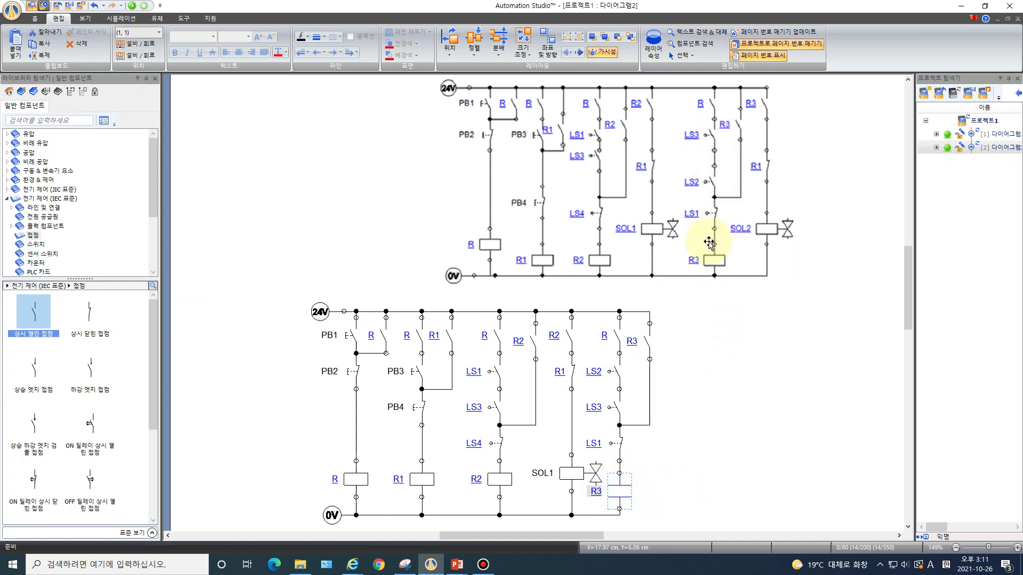
Add a normally open contact linked to R3 beside the fifth rung to start the sixth rung
{"action": "left_click_drag", "start_coordinate": [42, 316], "coordinate": [696, 331]}
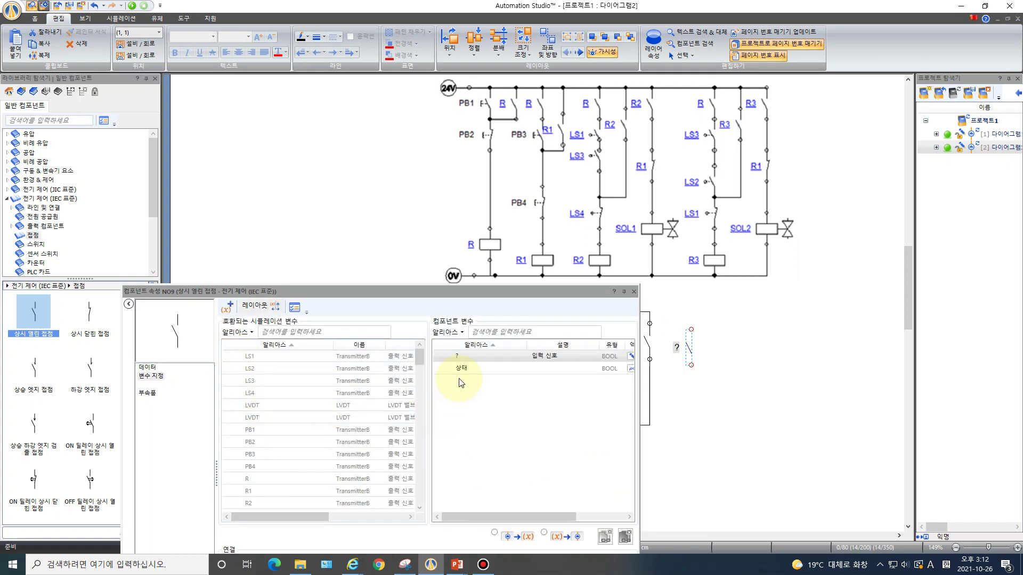
{"action": "scroll", "coordinate": [312, 476], "scroll_direction": "down", "scroll_amount": 3}
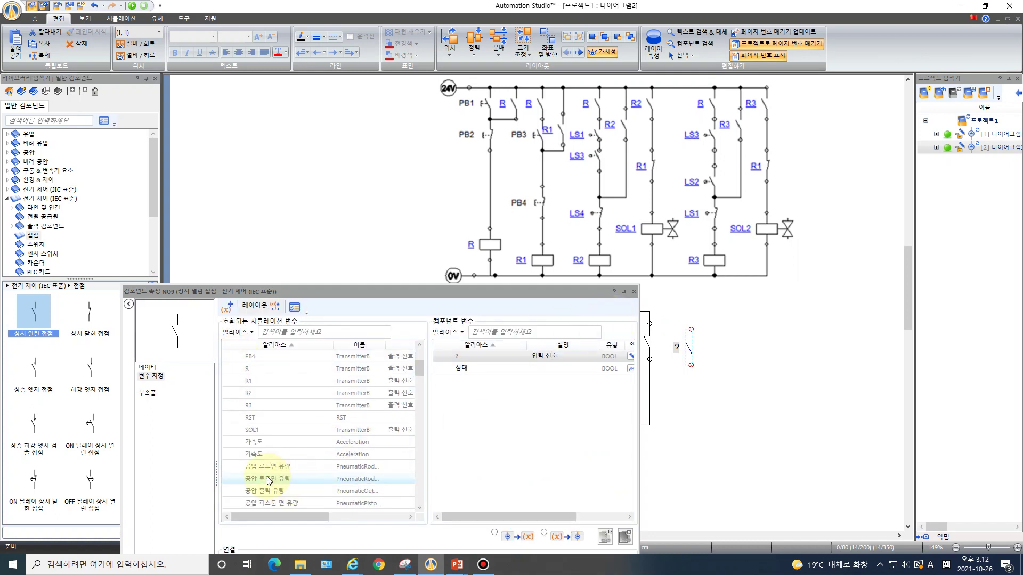
{"action": "double_click", "coordinate": [250, 405]}
{"action": "left_click", "coordinate": [634, 291]}
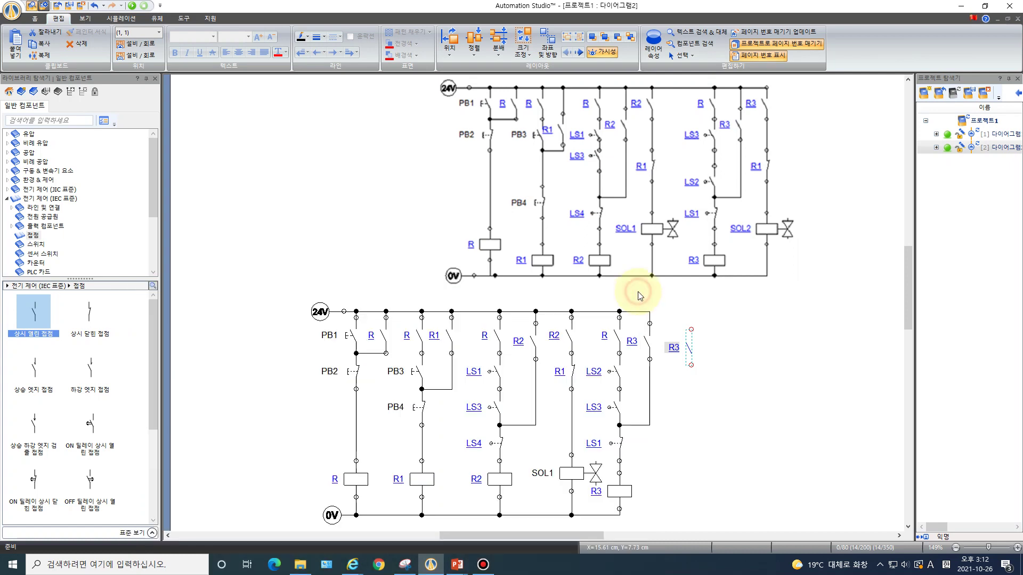
Attach a normally closed contact linked to R1 directly below the sixth rung's R3 contact
{"action": "left_click_drag", "start_coordinate": [89, 313], "coordinate": [692, 363]}
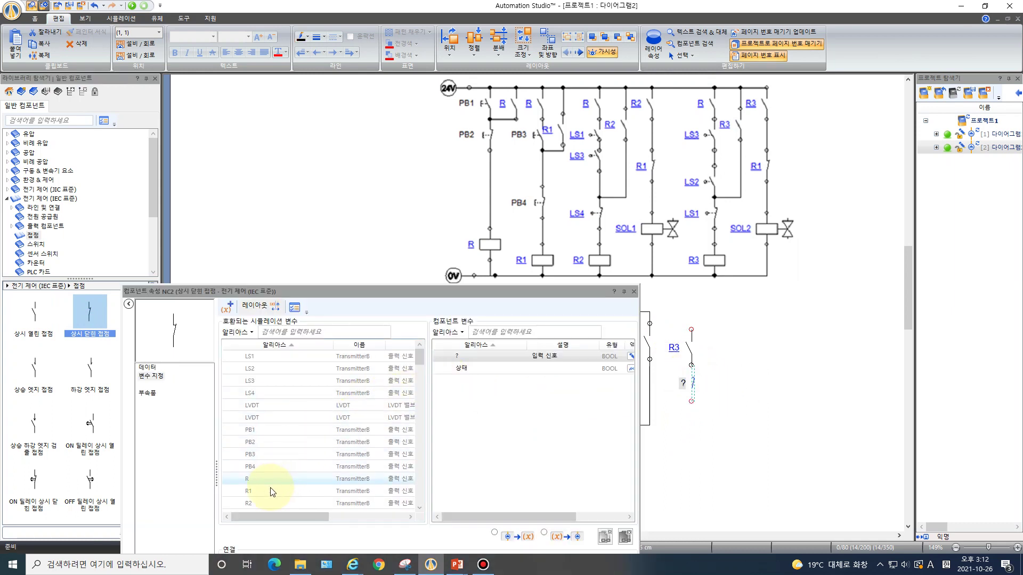
{"action": "double_click", "coordinate": [267, 489]}
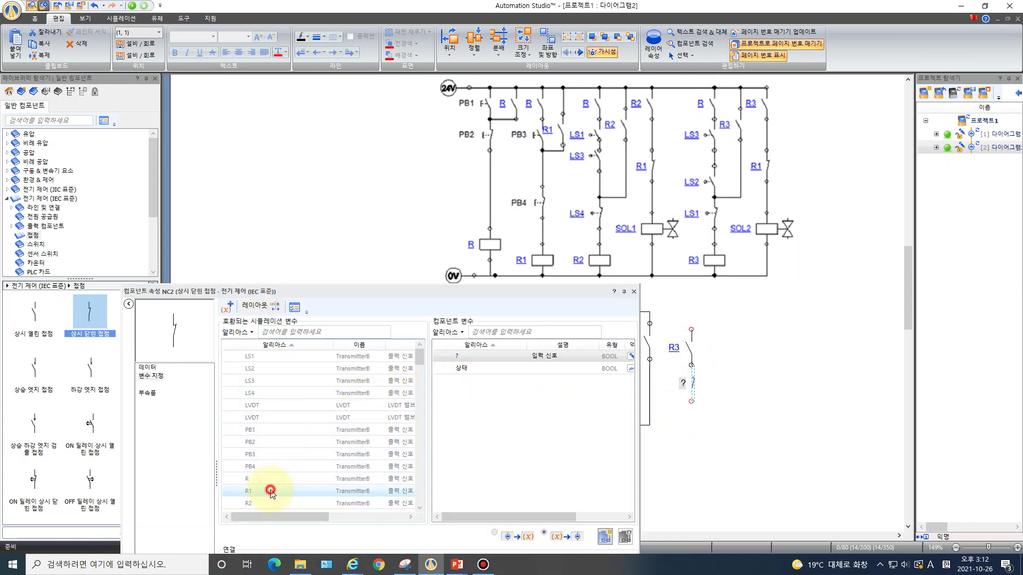
{"action": "left_click", "coordinate": [633, 291]}
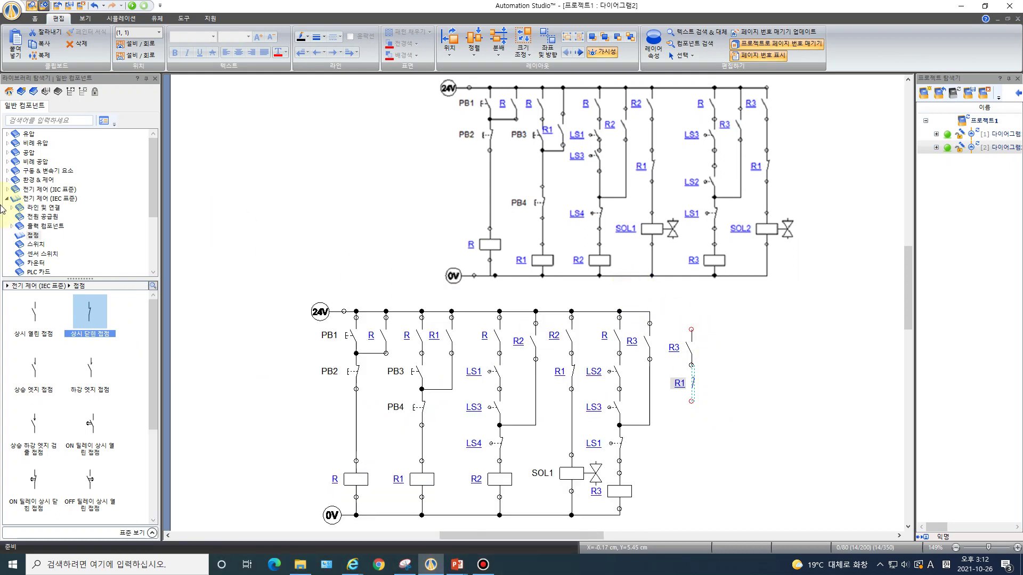
Place a DC/AC solenoid with alias SOL2 below the sixth rung's R1 contact
{"action": "left_click", "coordinate": [46, 226]}
{"action": "left_click_drag", "start_coordinate": [33, 313], "coordinate": [709, 469]}
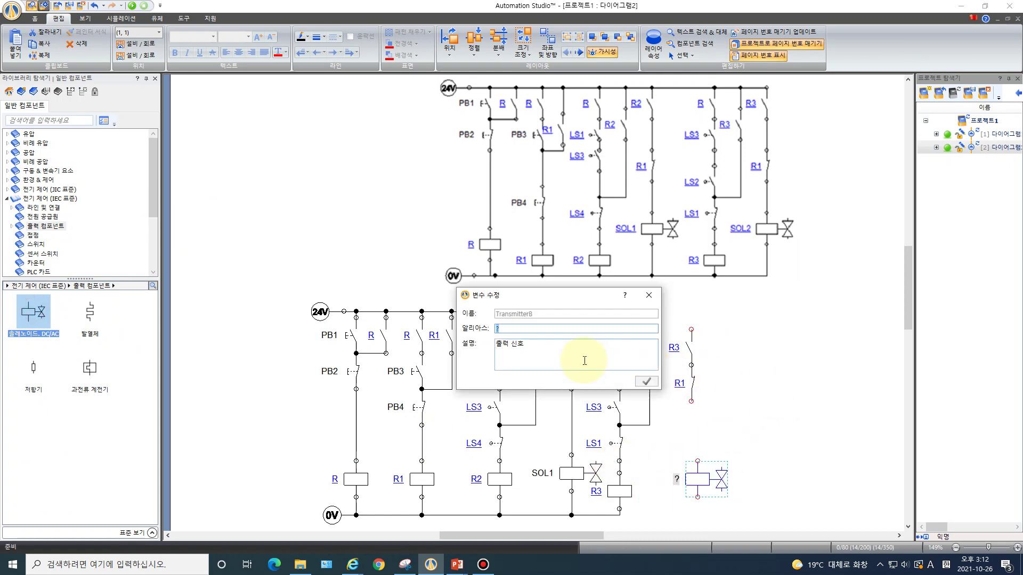
{"action": "key", "text": "BackSpace"}
{"action": "left_click", "coordinate": [646, 383]}
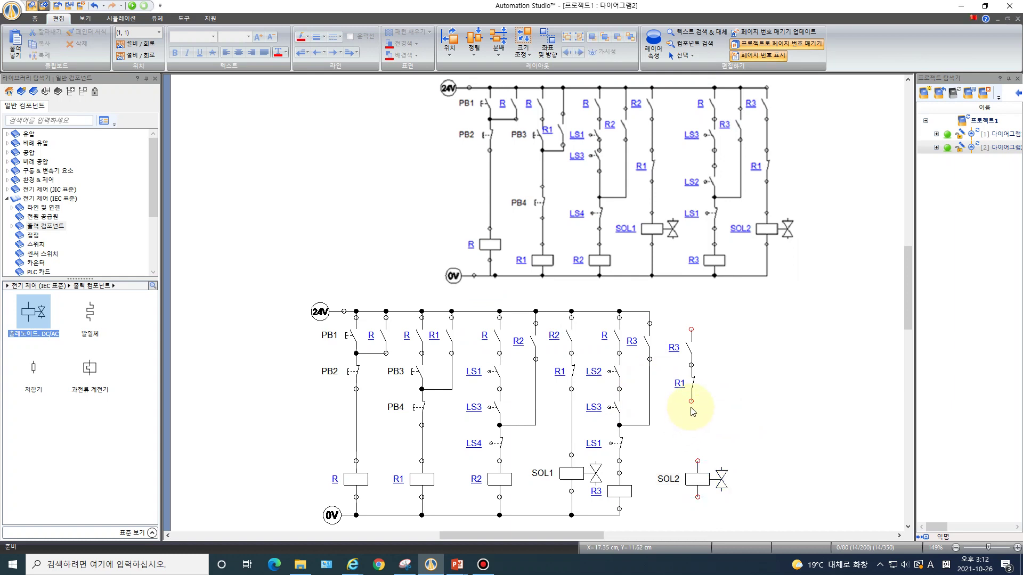
Wire the R1 contact to SOL2, align the solenoid with its contacts, and connect the sixth rung to the 24 V and 0 V lines
{"action": "left_click_drag", "start_coordinate": [692, 401], "coordinate": [698, 457]}
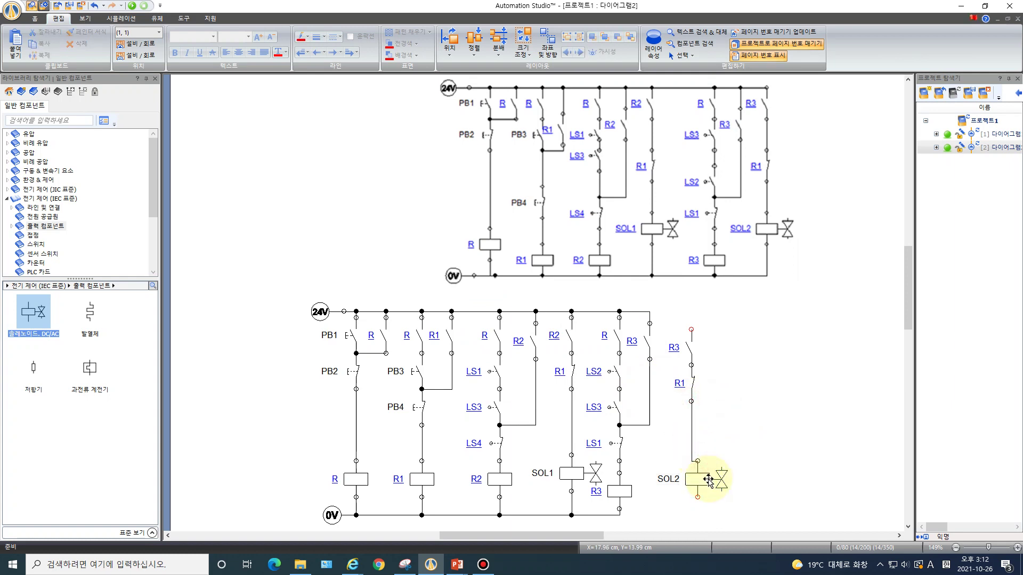
{"action": "left_click_drag", "start_coordinate": [704, 479], "coordinate": [700, 482]}
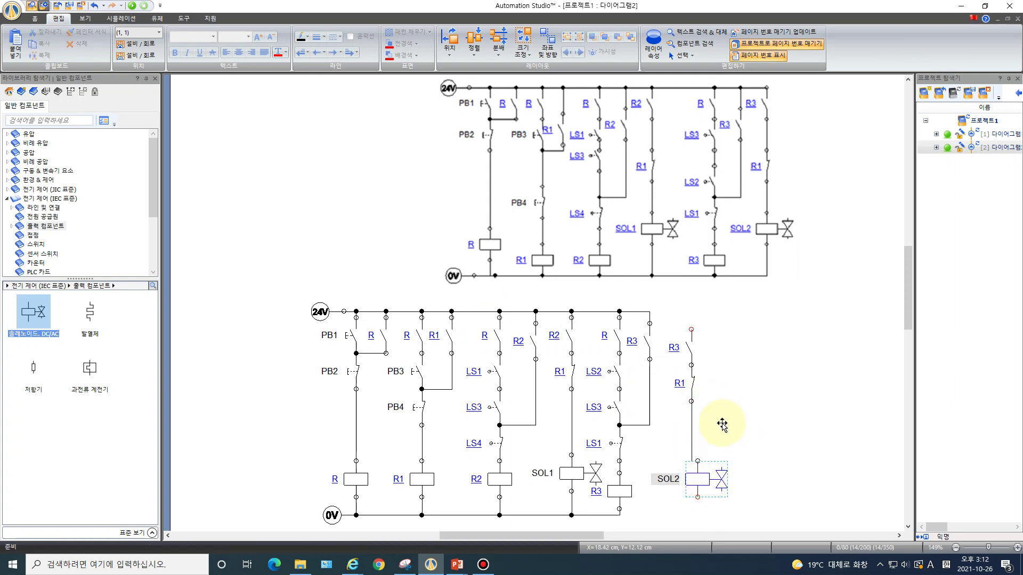
{"action": "left_click_drag", "start_coordinate": [691, 330], "coordinate": [650, 312]}
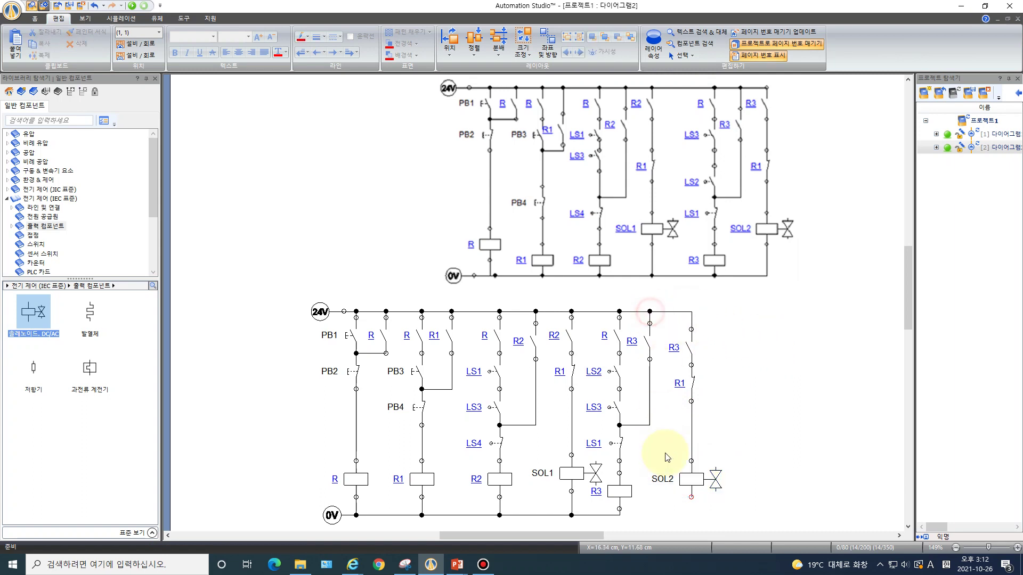
{"action": "left_click_drag", "start_coordinate": [692, 498], "coordinate": [620, 515]}
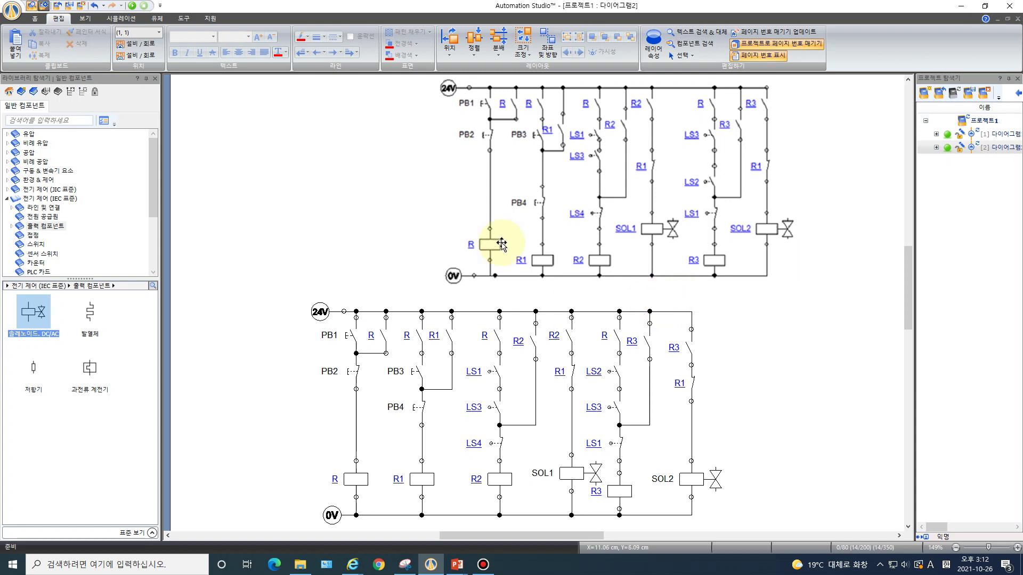
Tile the two diagram windows side by side and widen the electrical diagram's window
{"action": "left_click", "coordinate": [84, 19]}
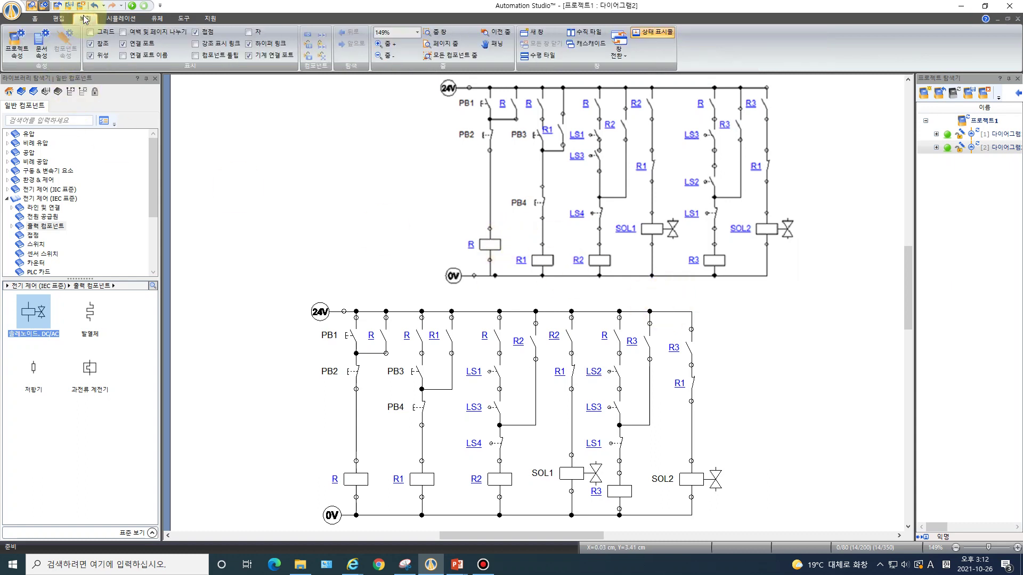
{"action": "left_click", "coordinate": [592, 35]}
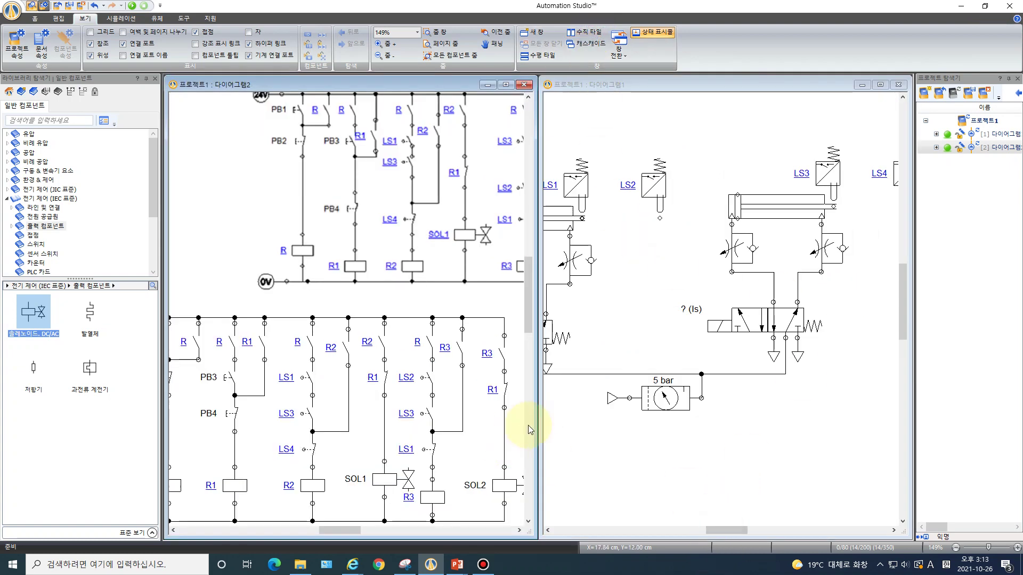
{"action": "left_click_drag", "start_coordinate": [539, 417], "coordinate": [580, 397]}
Delete the reference circuit image above the drawn relay control diagram
{"action": "left_click", "coordinate": [533, 229]}
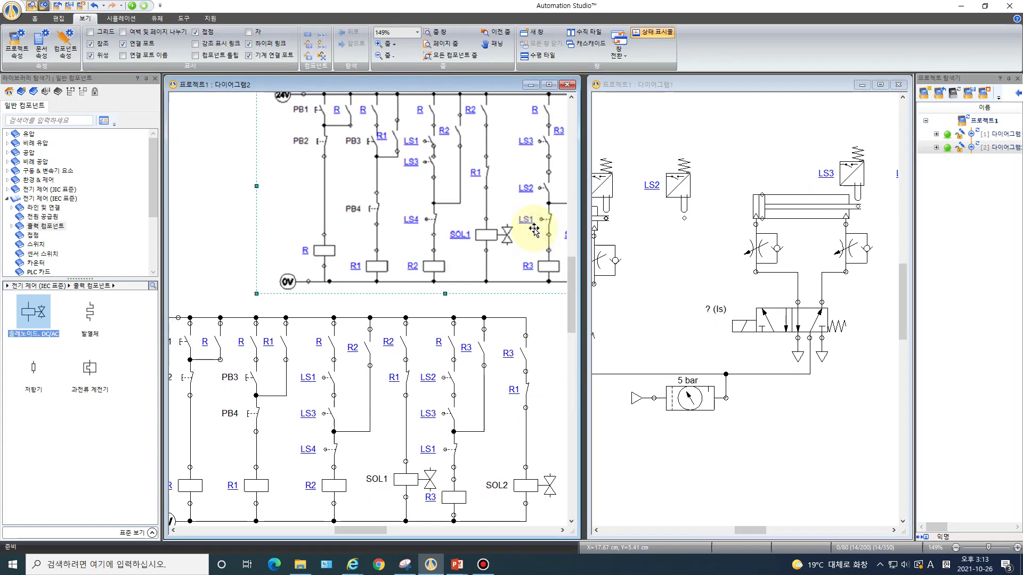
{"action": "key", "text": "Delete"}
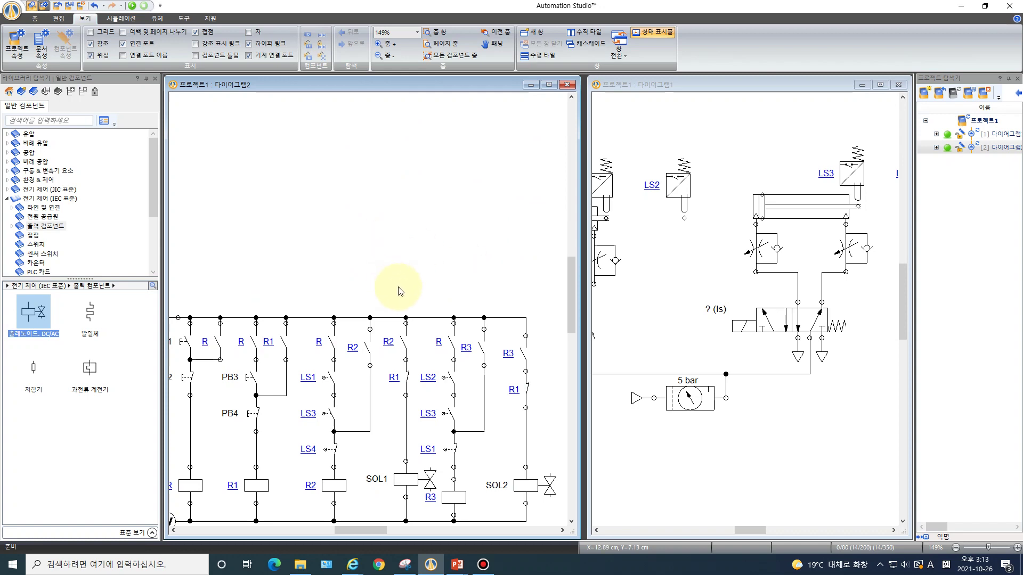
{"action": "scroll", "coordinate": [401, 257], "scroll_direction": "down", "scroll_amount": 1}
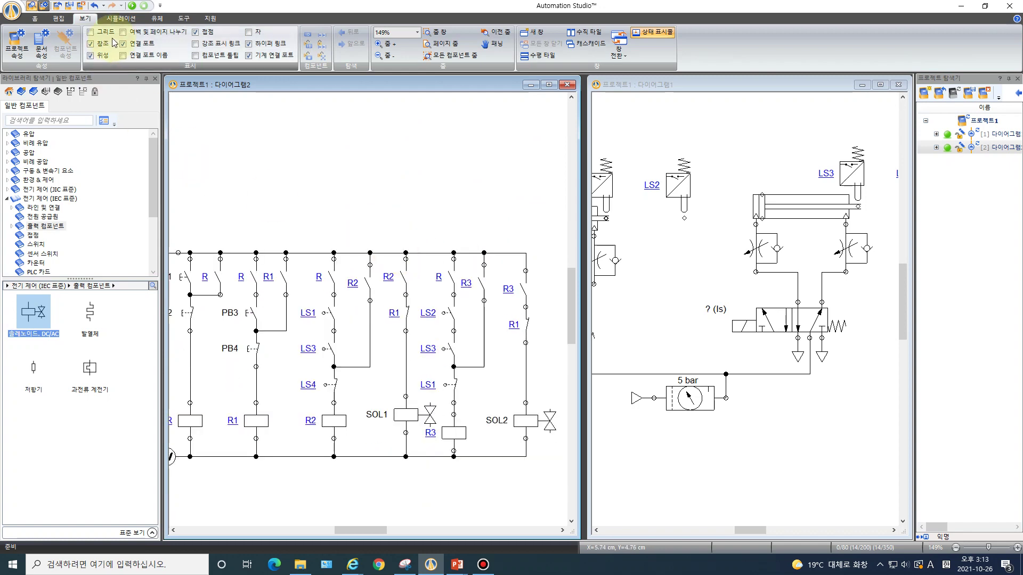
Start the normal simulation and resize both diagram windows so the whole relay circuit shows beside the pneumatic circuit
{"action": "left_click", "coordinate": [125, 18]}
{"action": "left_click", "coordinate": [22, 43]}
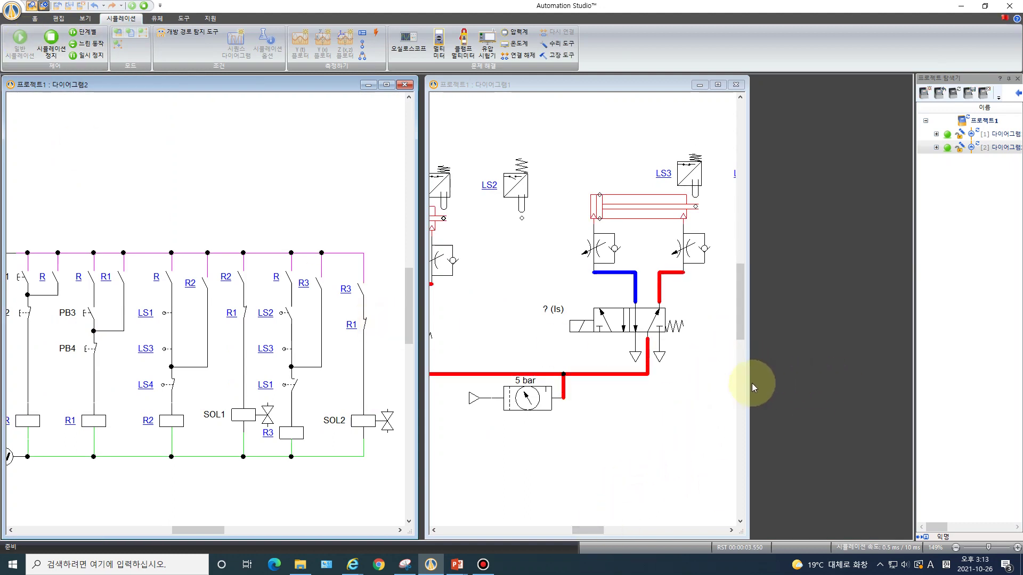
{"action": "left_click_drag", "start_coordinate": [748, 373], "coordinate": [906, 348]}
{"action": "left_click_drag", "start_coordinate": [427, 391], "coordinate": [575, 389]}
{"action": "left_click_drag", "start_coordinate": [418, 366], "coordinate": [539, 363]}
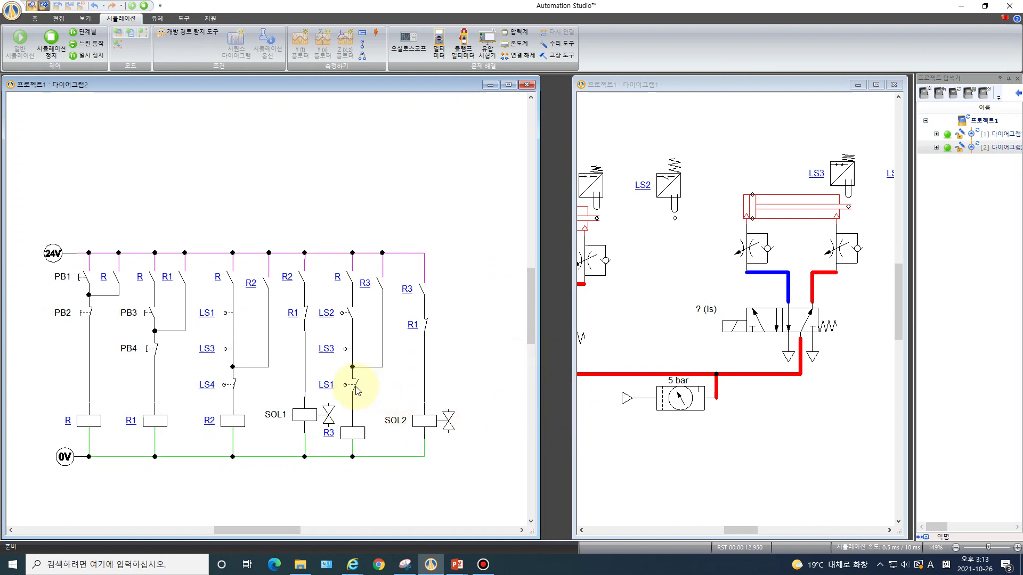
Enlarge the pneumatic diagram's window and fit both cylinders and their valves in it beside the full relay circuit
{"action": "scroll", "coordinate": [356, 389], "scroll_direction": "up", "scroll_amount": 2}
{"action": "scroll", "coordinate": [376, 361], "scroll_direction": "down", "scroll_amount": 1}
{"action": "left_click", "coordinate": [269, 528]}
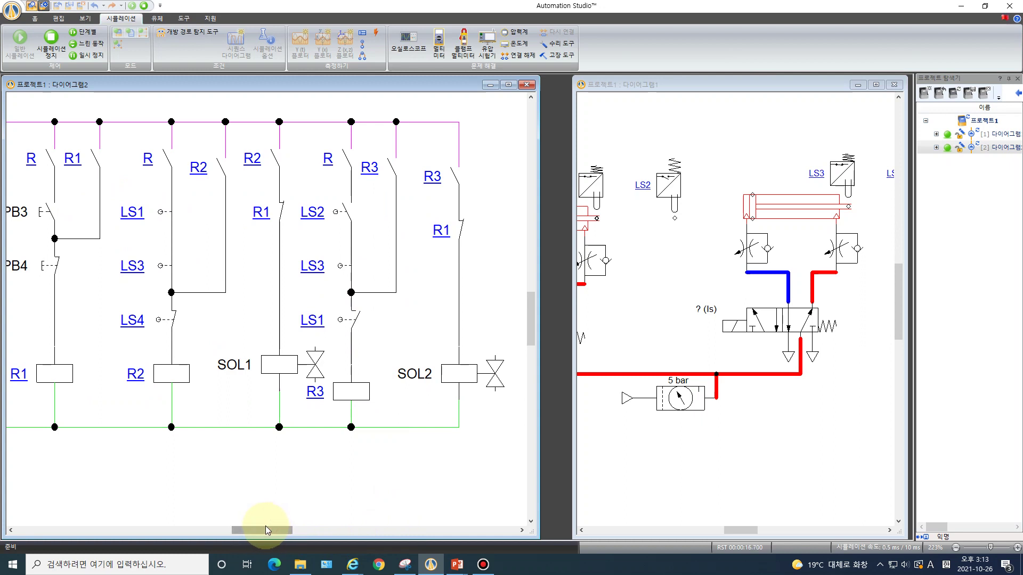
{"action": "scroll", "coordinate": [349, 467], "scroll_direction": "down", "scroll_amount": 2}
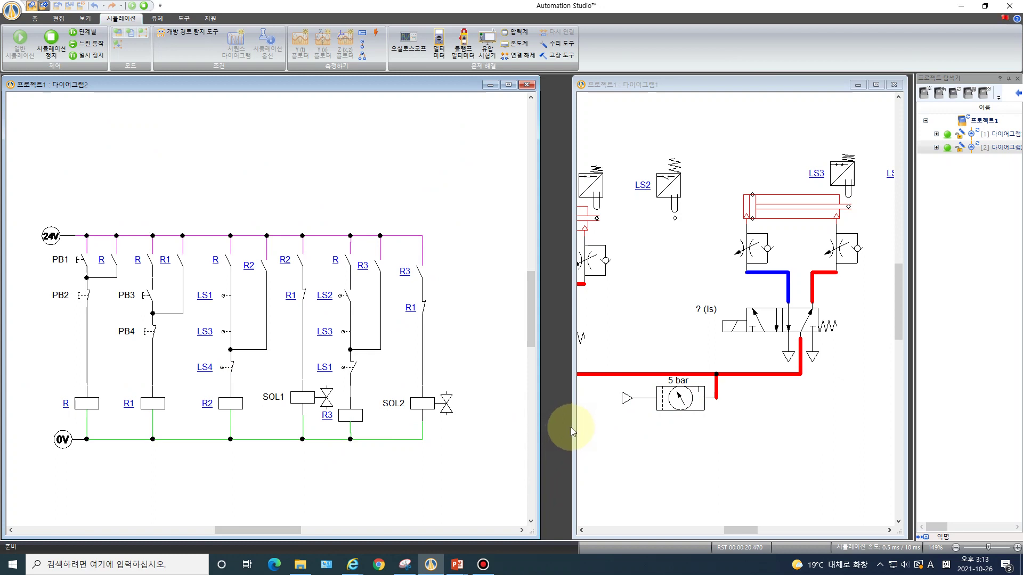
{"action": "left_click_drag", "start_coordinate": [574, 422], "coordinate": [528, 420]}
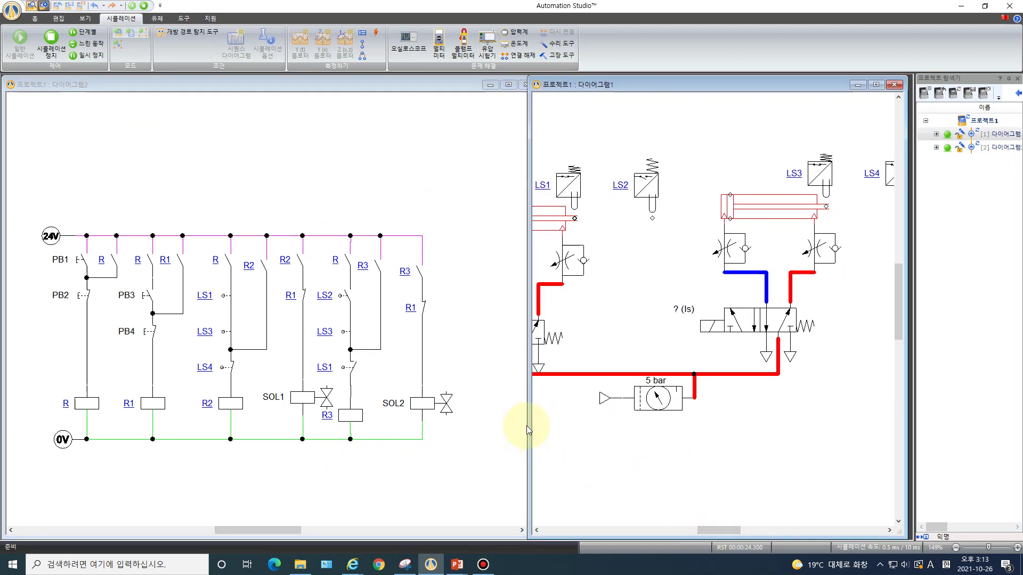
{"action": "left_click_drag", "start_coordinate": [530, 421], "coordinate": [499, 420]}
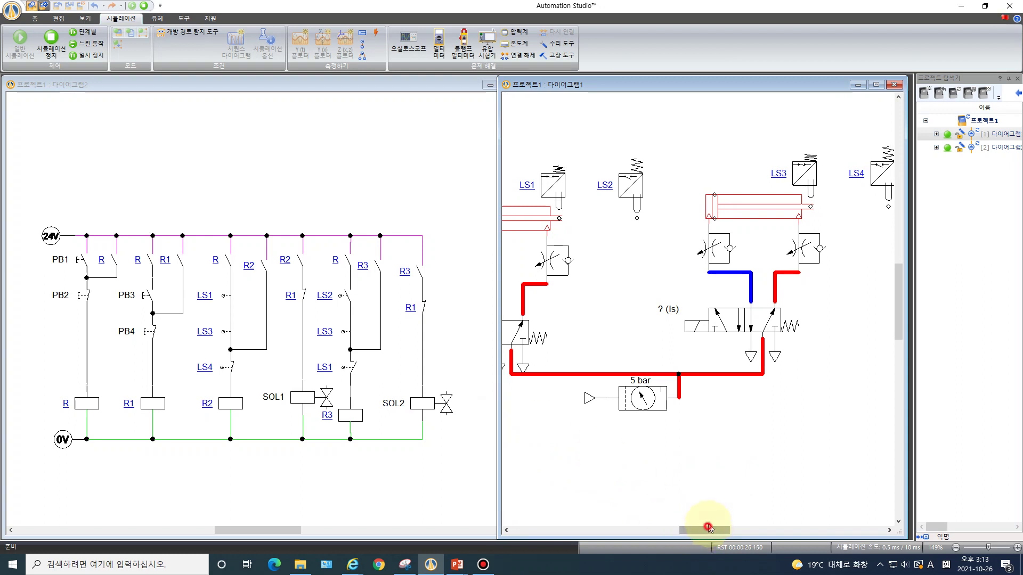
{"action": "left_click_drag", "start_coordinate": [500, 420], "coordinate": [454, 418]}
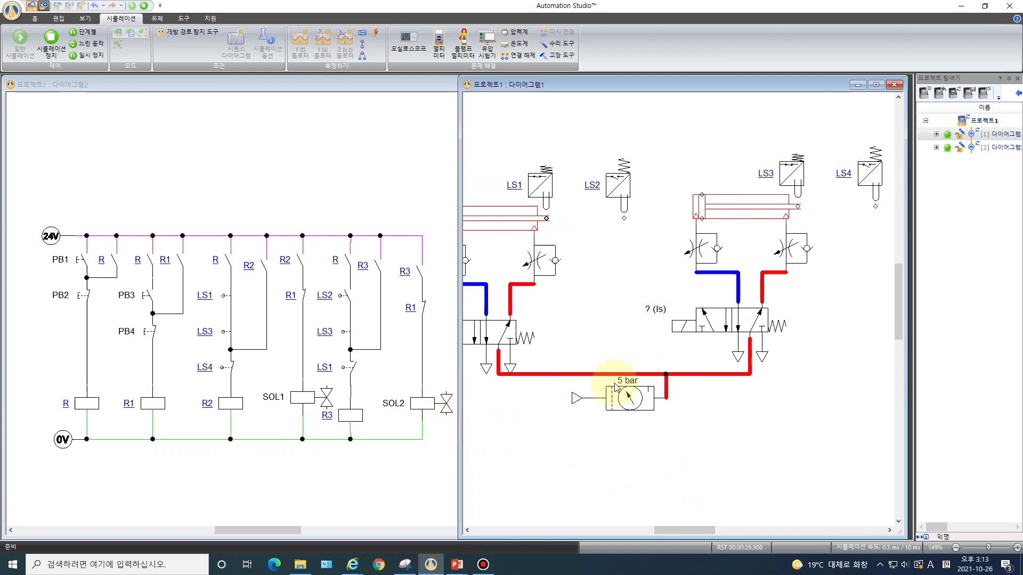
{"action": "scroll", "coordinate": [661, 381], "scroll_direction": "down", "scroll_amount": 3}
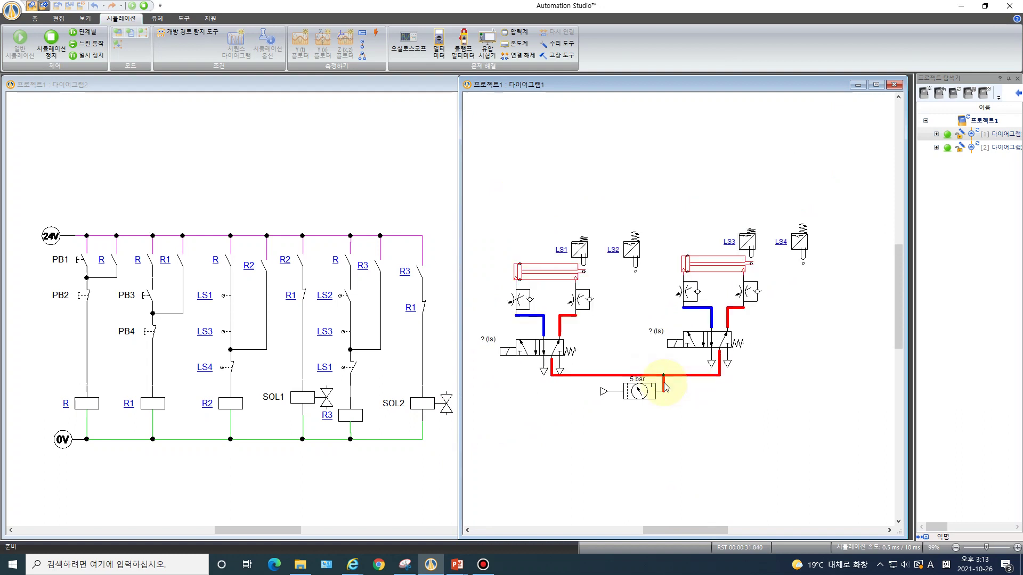
Actuate pushbutton PB1 to test the circuit's response, and stop the simulation
{"action": "left_click", "coordinate": [85, 265]}
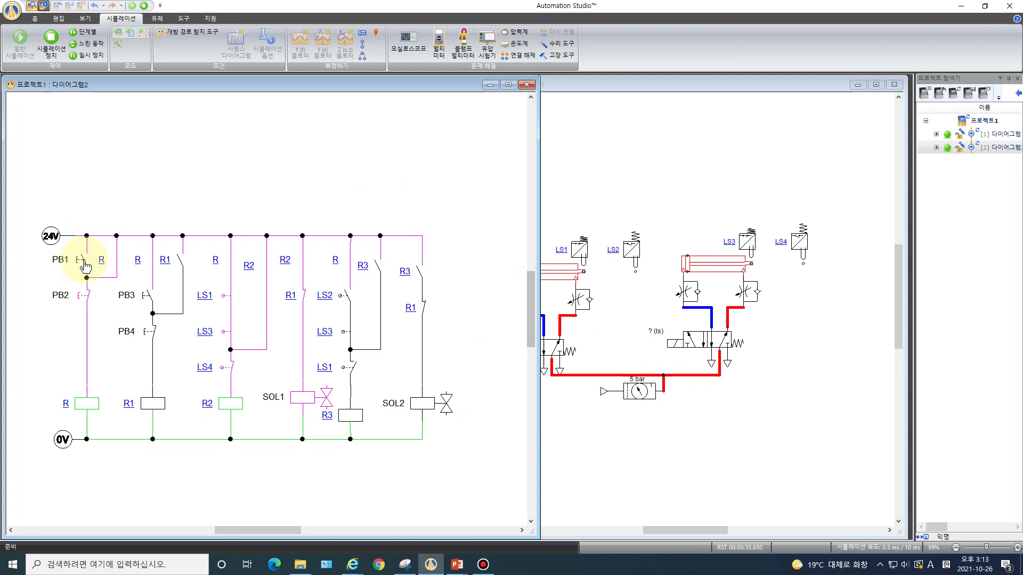
{"action": "left_click", "coordinate": [86, 264]}
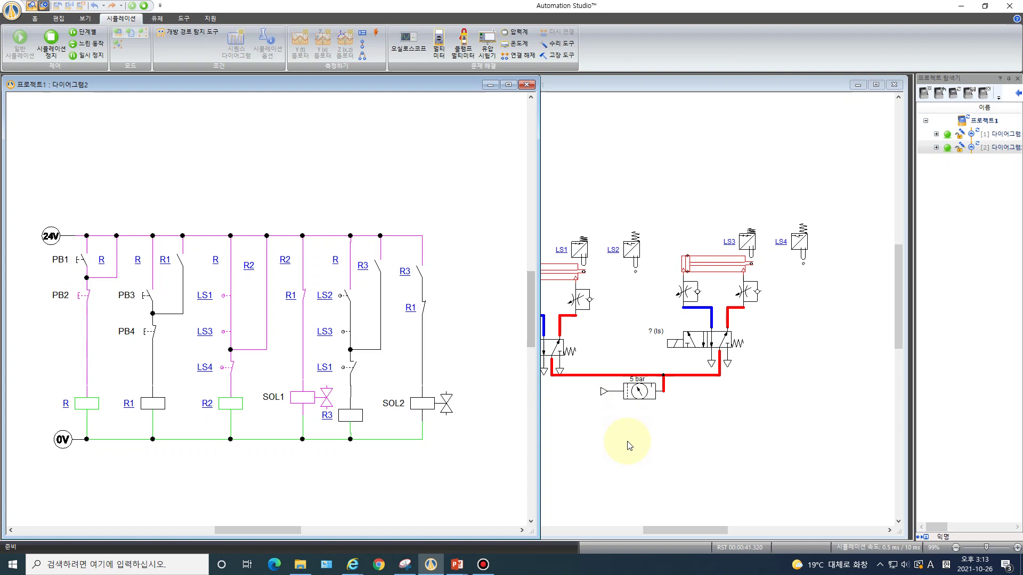
{"action": "left_click", "coordinate": [51, 41]}
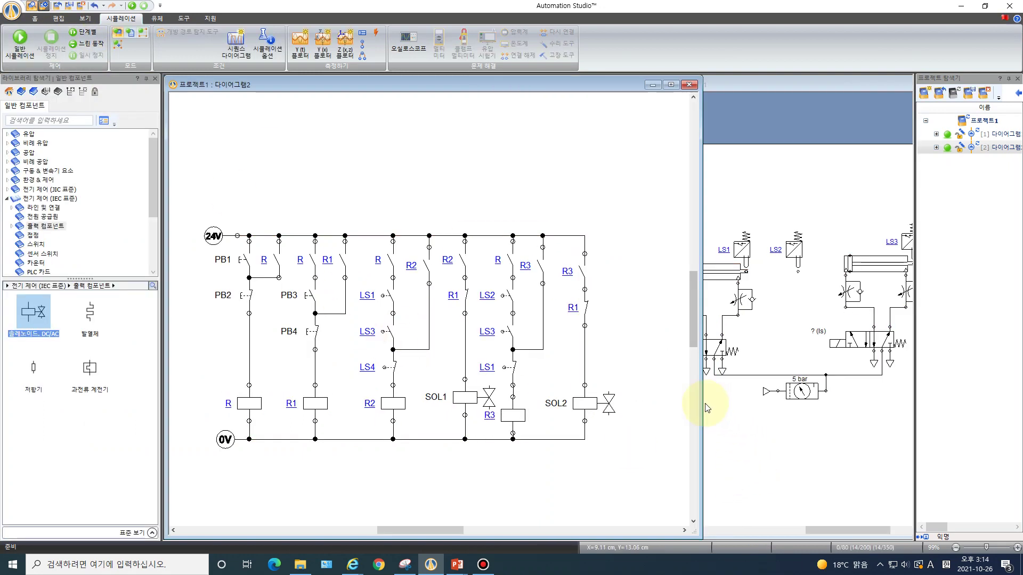
Narrow the relay diagram's window and link the input signal of the first cylinder's directional valve to the SOL1 variable
{"action": "left_click_drag", "start_coordinate": [702, 402], "coordinate": [622, 384]}
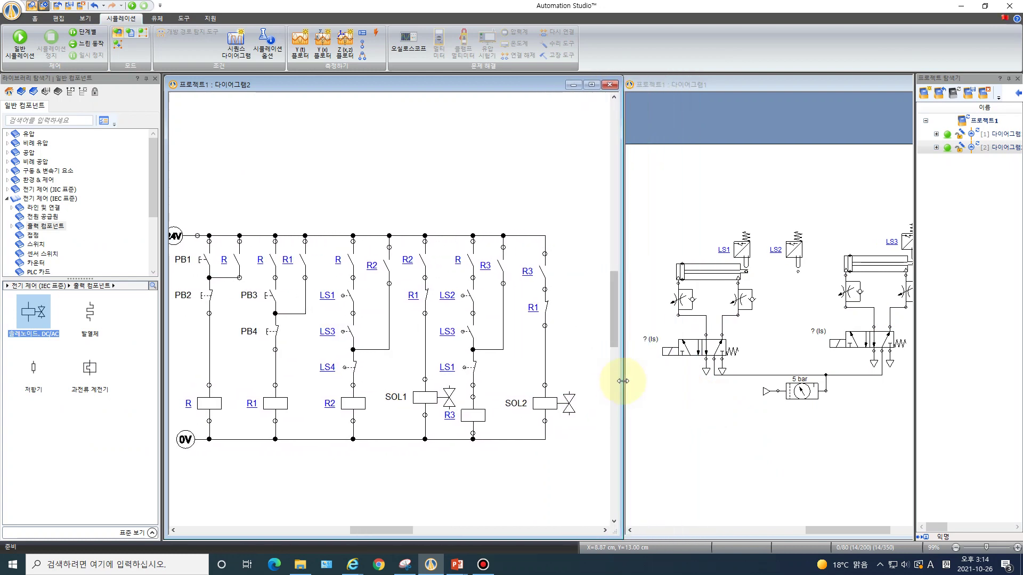
{"action": "double_click", "coordinate": [687, 346]}
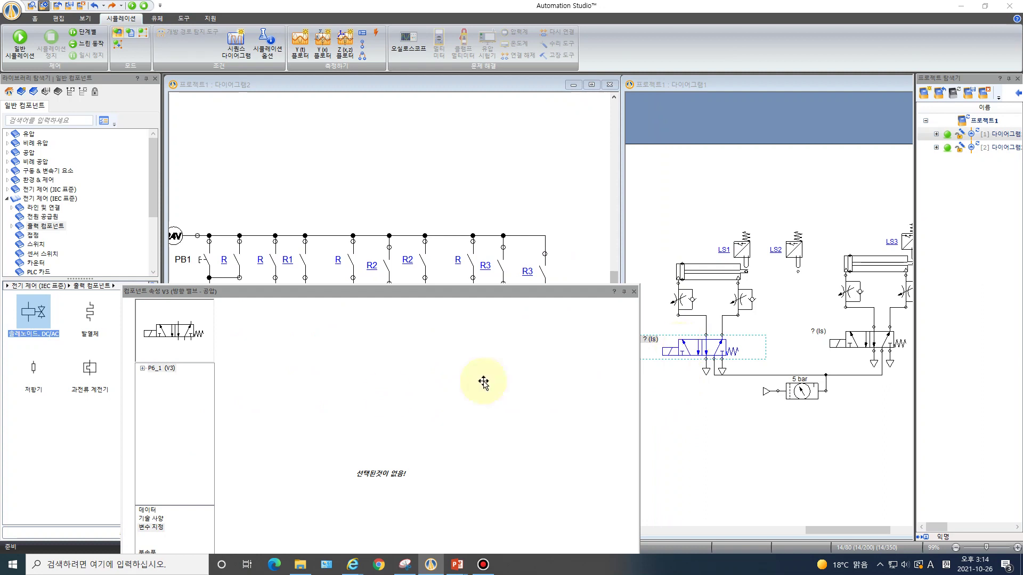
{"action": "scroll", "coordinate": [283, 421], "scroll_direction": "down", "scroll_amount": 3}
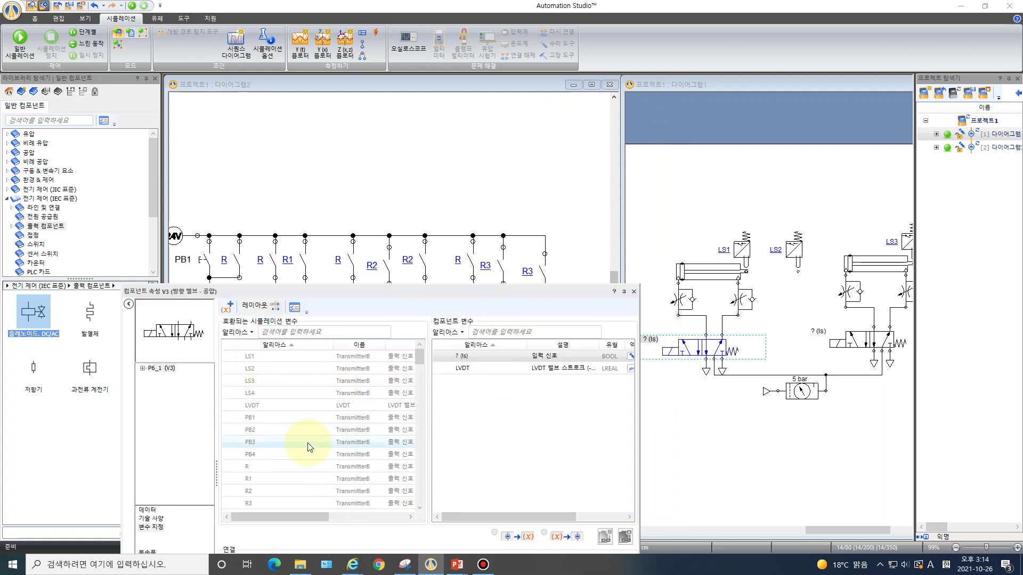
{"action": "left_click", "coordinate": [266, 420]}
{"action": "left_click", "coordinate": [266, 419]}
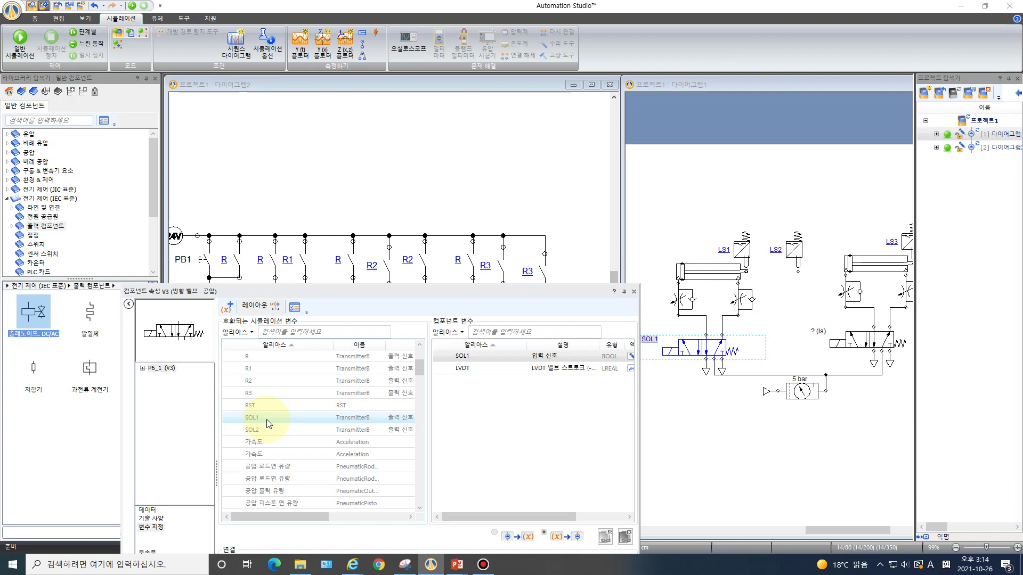
{"action": "left_click", "coordinate": [634, 292]}
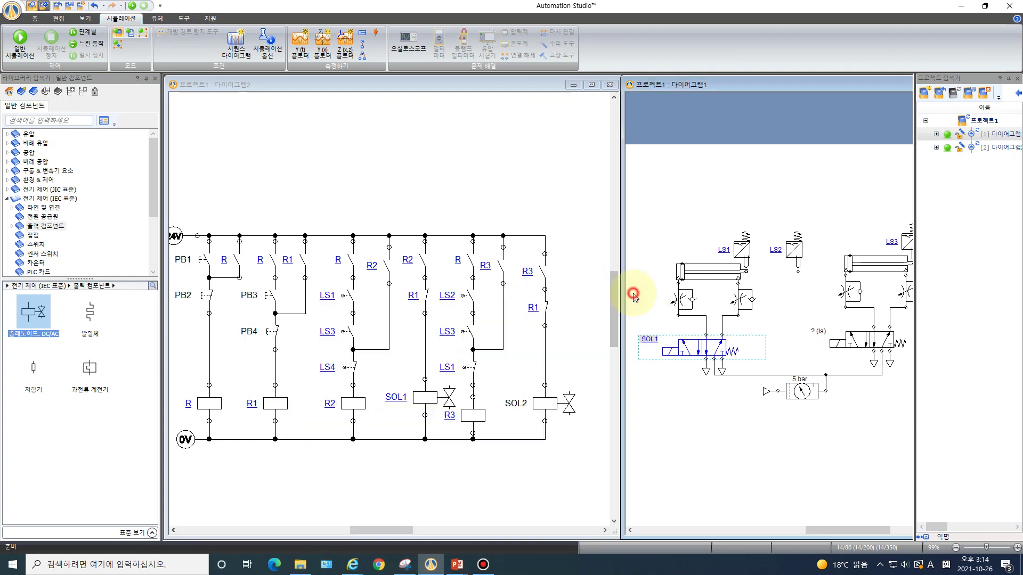
Link the input signal of the second cylinder's directional valve to the SOL2 variable
{"action": "double_click", "coordinate": [839, 342]}
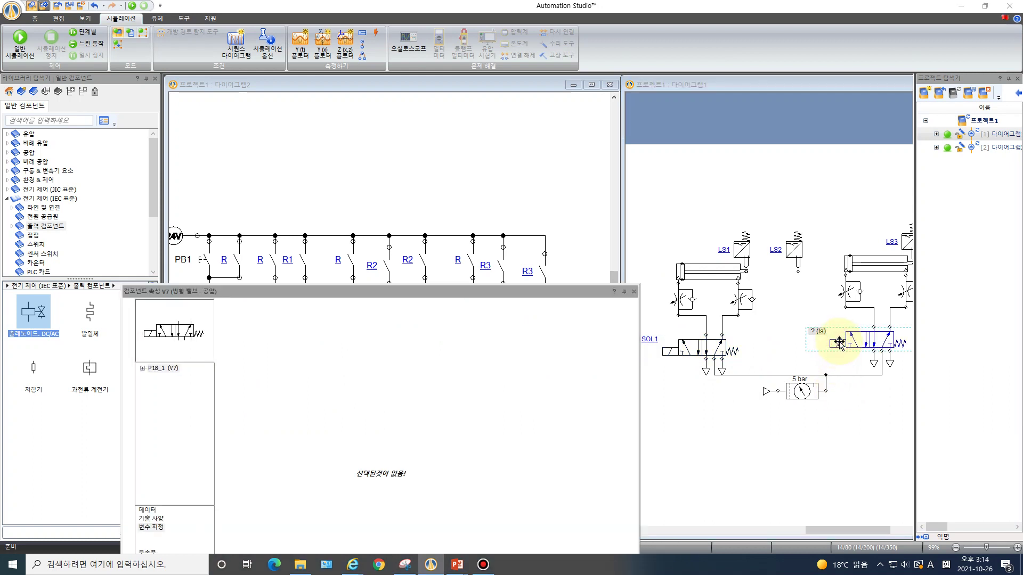
{"action": "scroll", "coordinate": [308, 416], "scroll_direction": "down", "scroll_amount": 3}
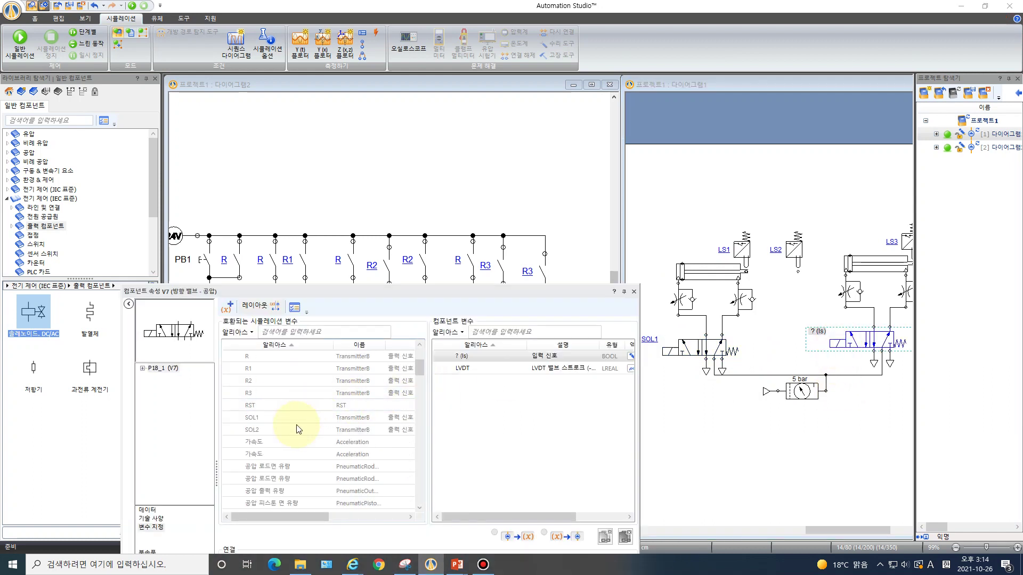
{"action": "left_click", "coordinate": [264, 430]}
{"action": "left_click_drag", "start_coordinate": [264, 430], "coordinate": [556, 323]}
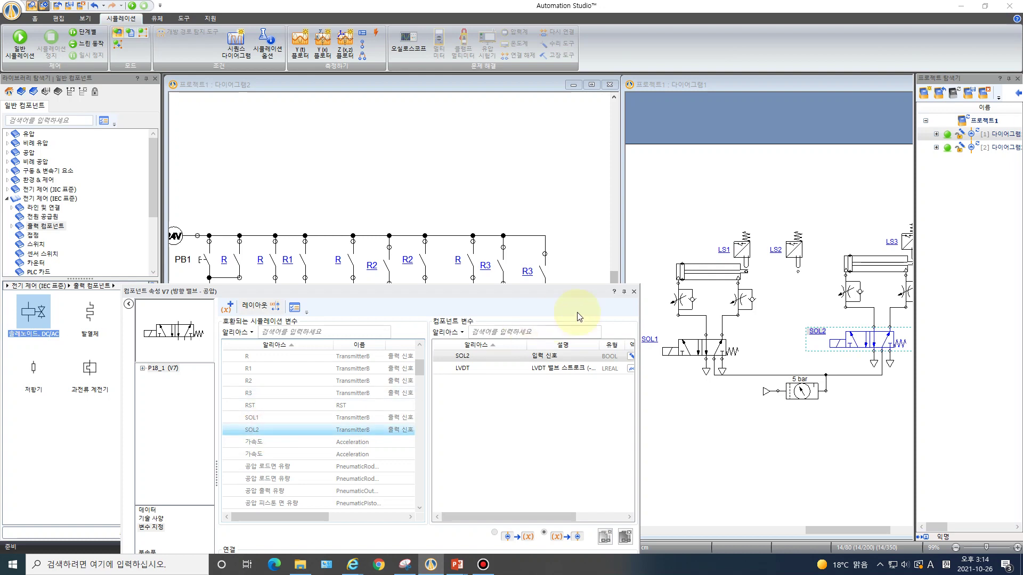
{"action": "left_click", "coordinate": [625, 292]}
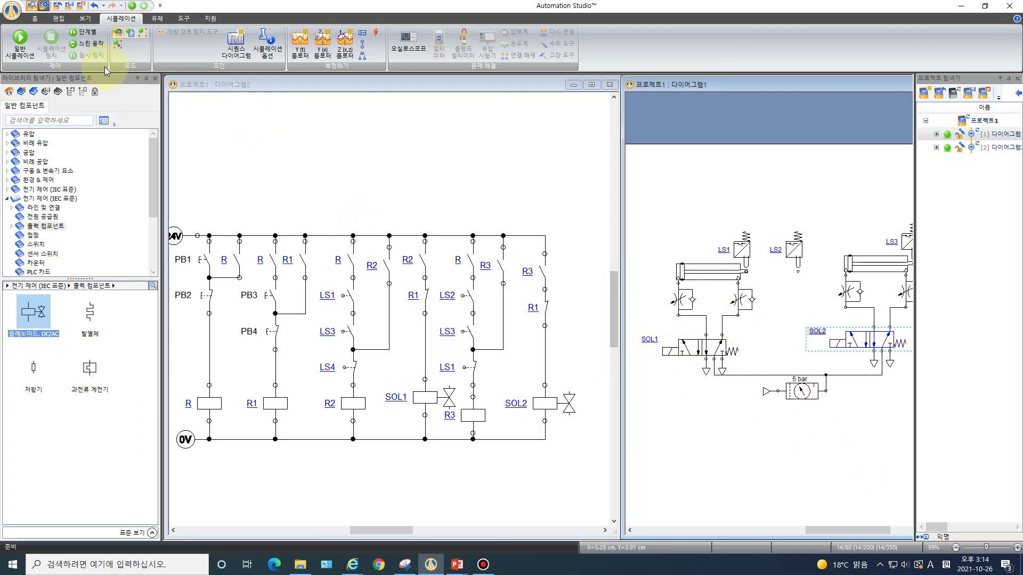
Start the normal simulation, start the cycle with PB1, and test interrupting and resuming it by actuating PB3 and PB4 alternately, twice each
{"action": "left_click", "coordinate": [29, 44]}
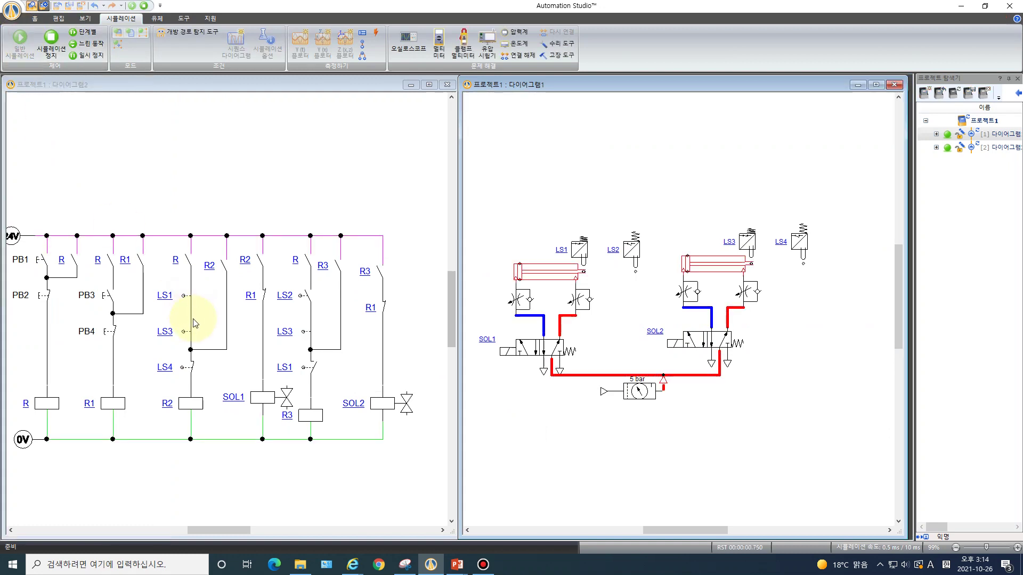
{"action": "left_click", "coordinate": [44, 261]}
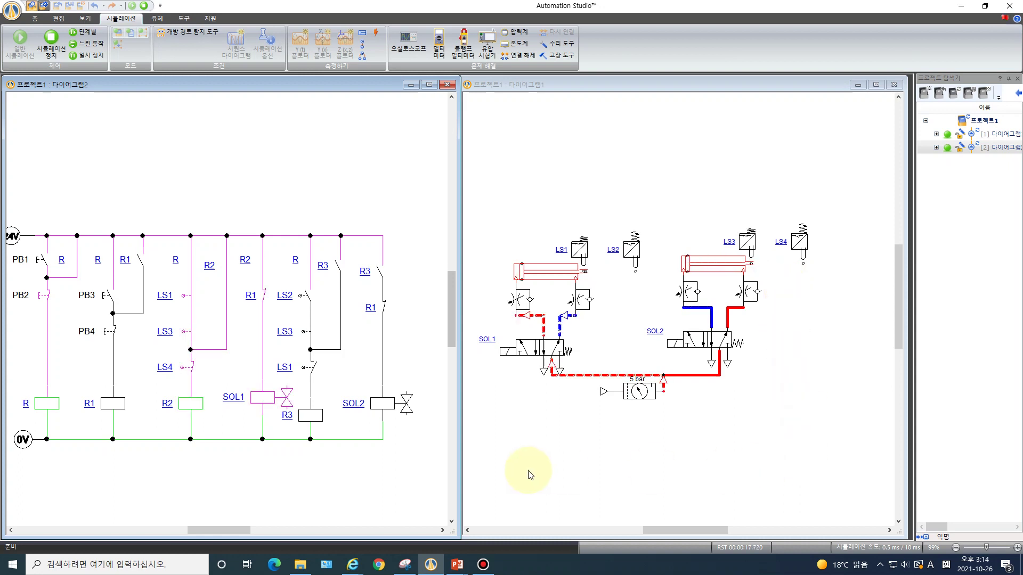
{"action": "left_click", "coordinate": [109, 299]}
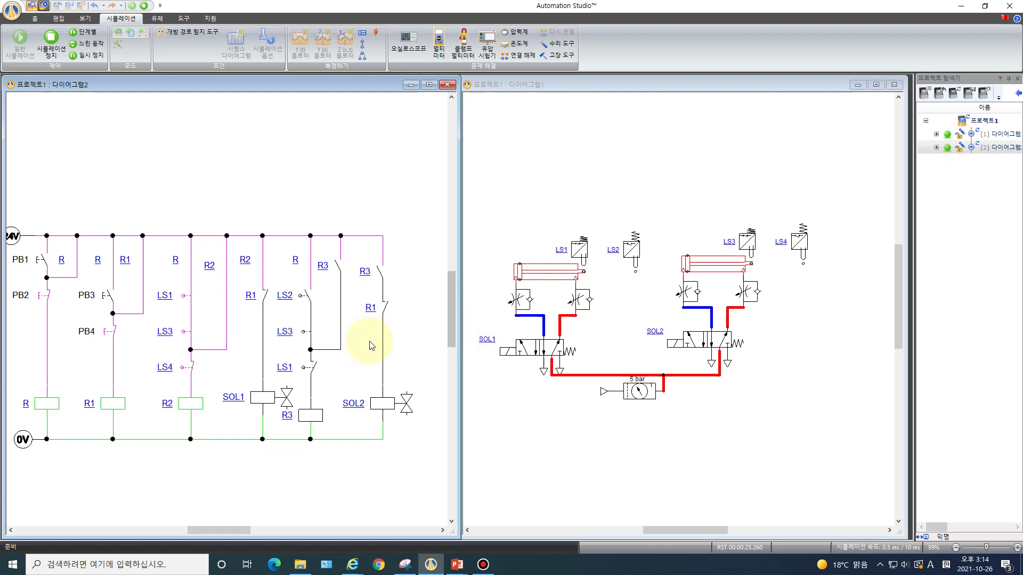
{"action": "left_click", "coordinate": [115, 338]}
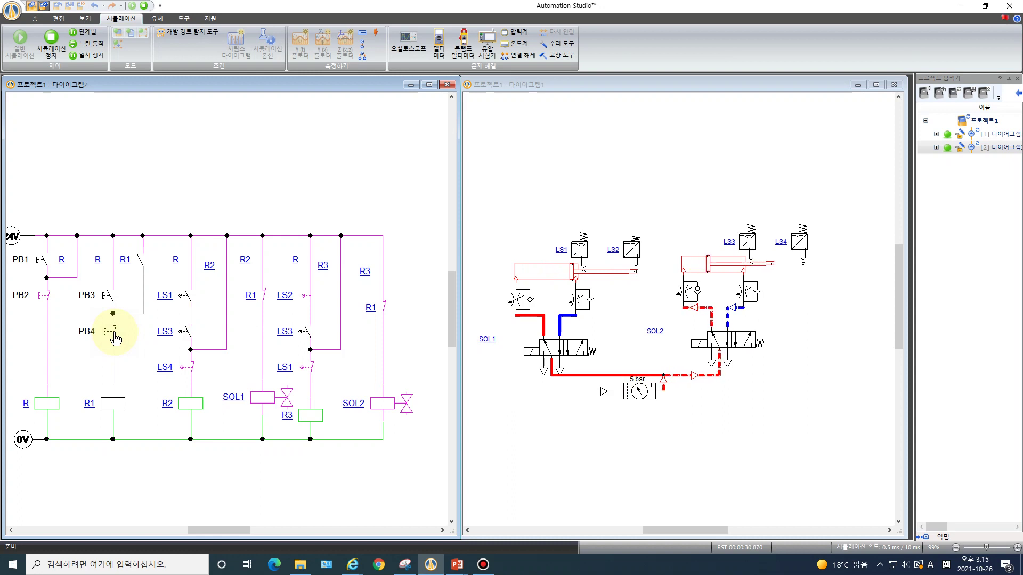
{"action": "left_click", "coordinate": [110, 297]}
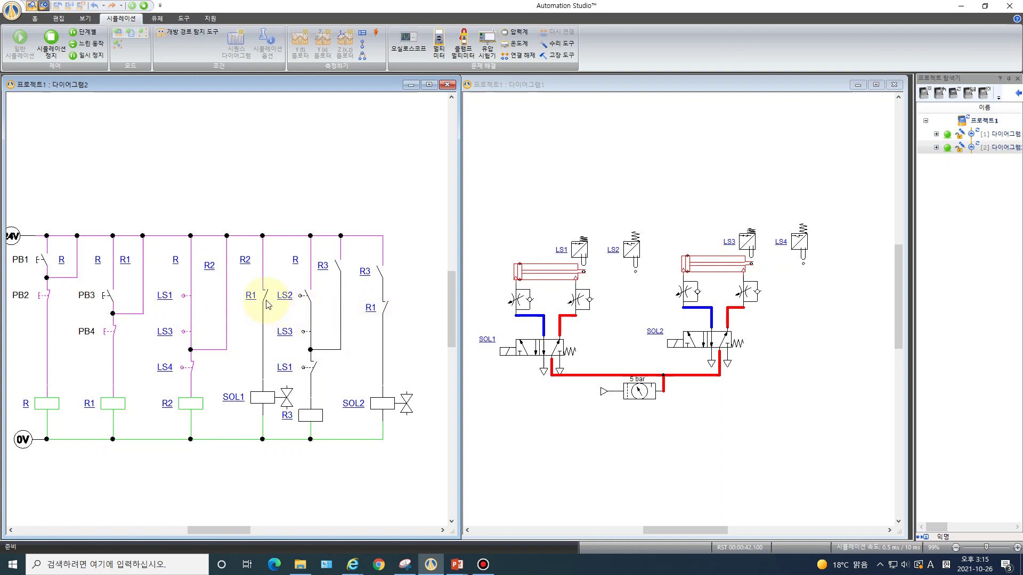
{"action": "left_click", "coordinate": [113, 333]}
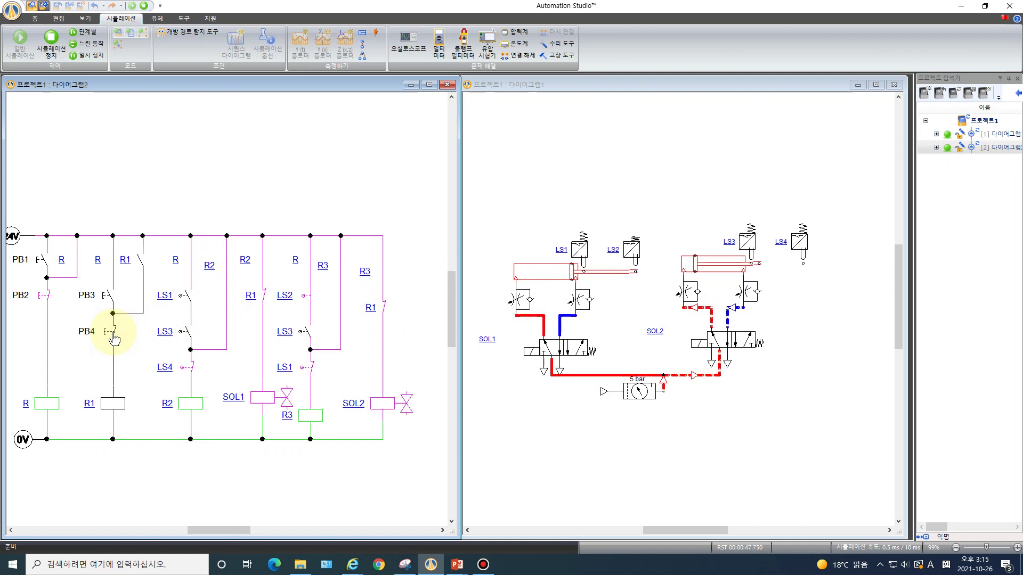
Stop the running cycle with PB2, restart it with PB1, and actuate PB3 followed by PB4 once more
{"action": "left_click", "coordinate": [46, 298]}
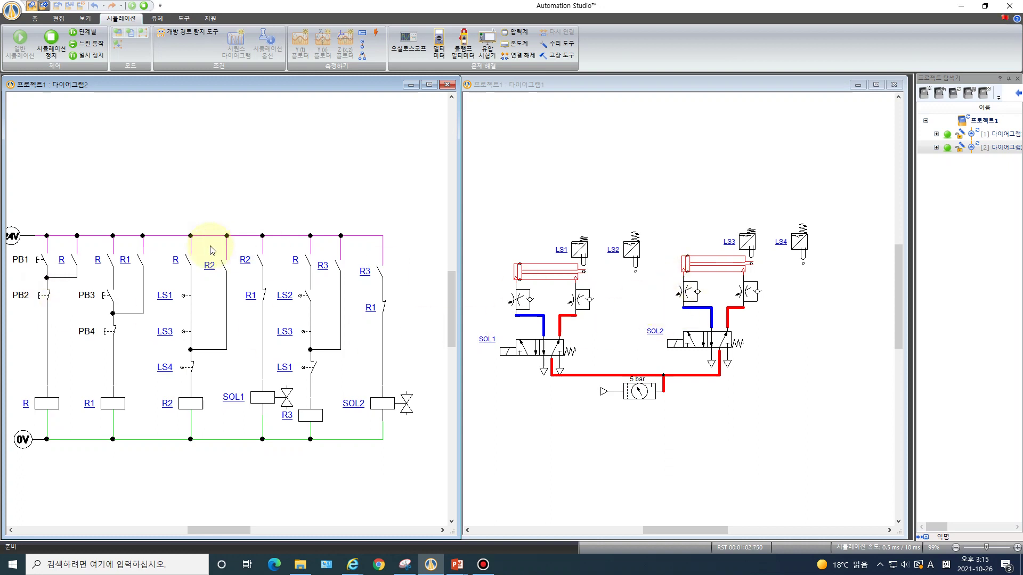
{"action": "left_click", "coordinate": [44, 264]}
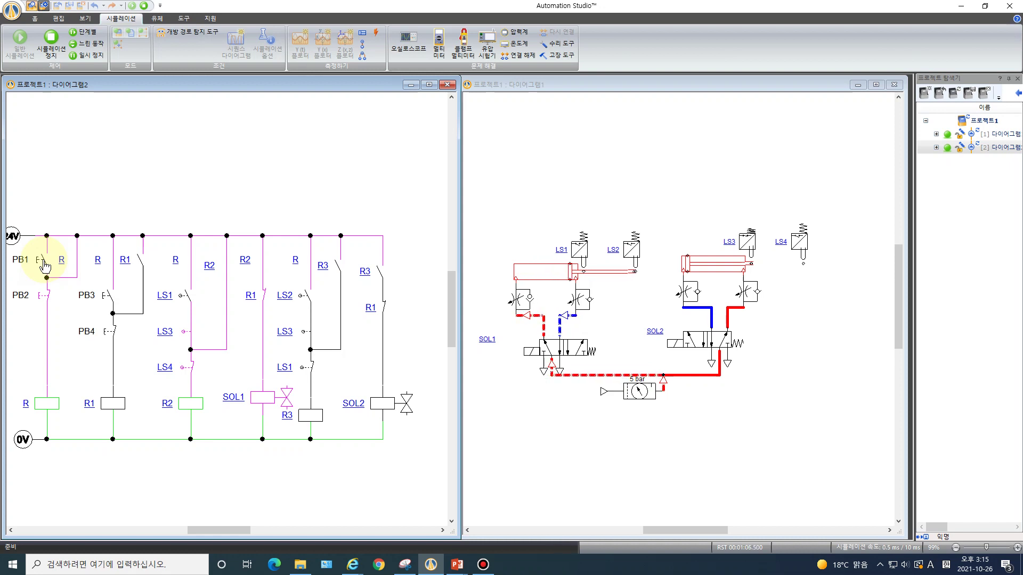
{"action": "left_click", "coordinate": [109, 297]}
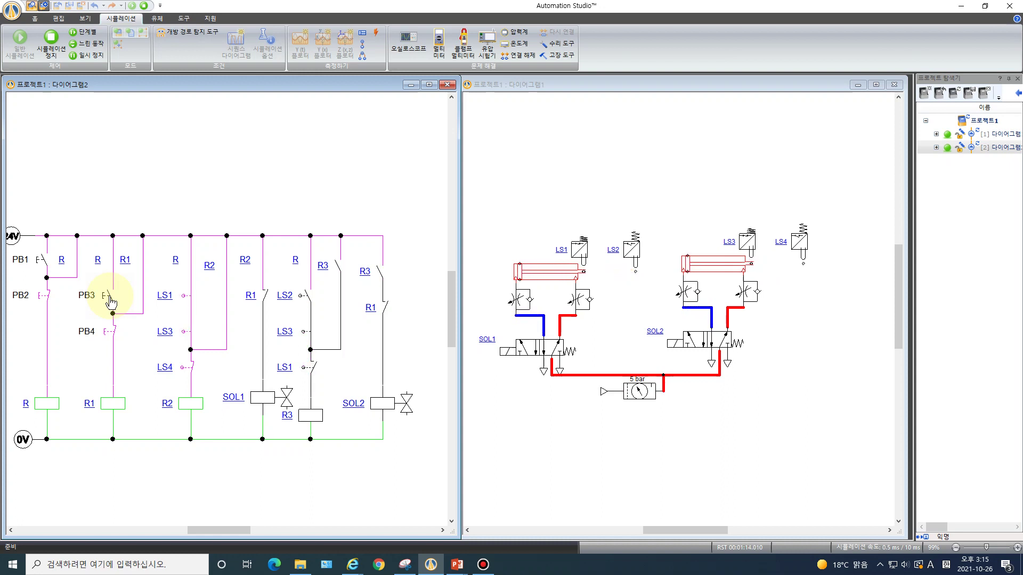
{"action": "left_click", "coordinate": [114, 338]}
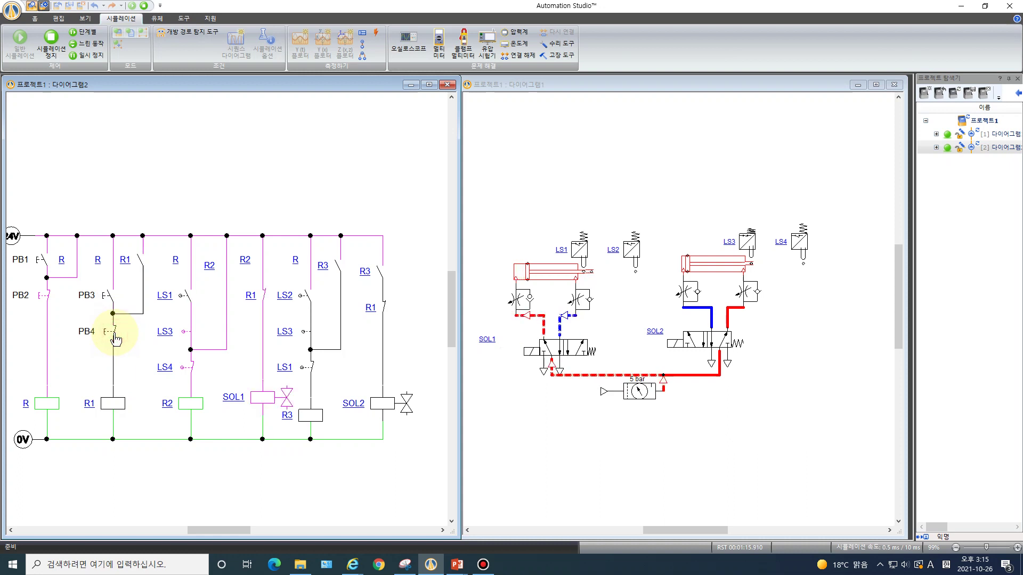